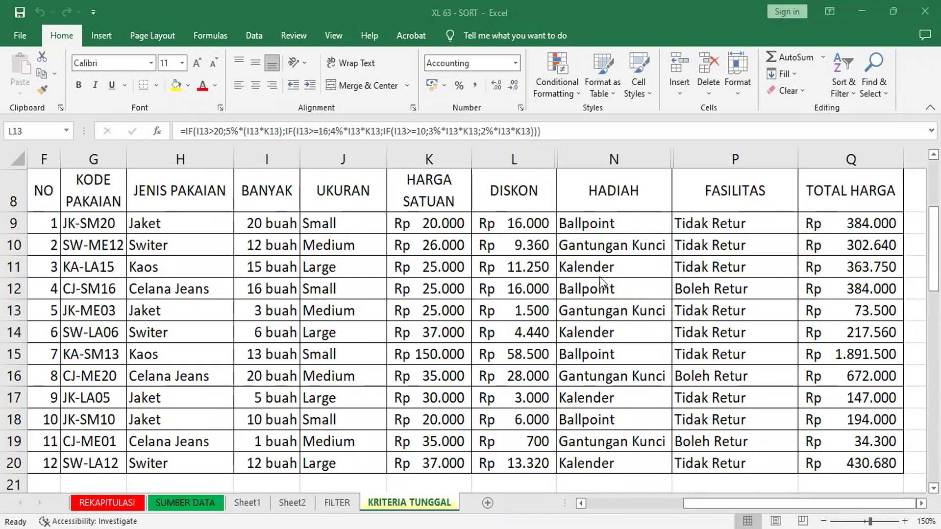
{"action": "scroll", "coordinate": [539, 283], "scroll_direction": "down", "scroll_amount": 3}
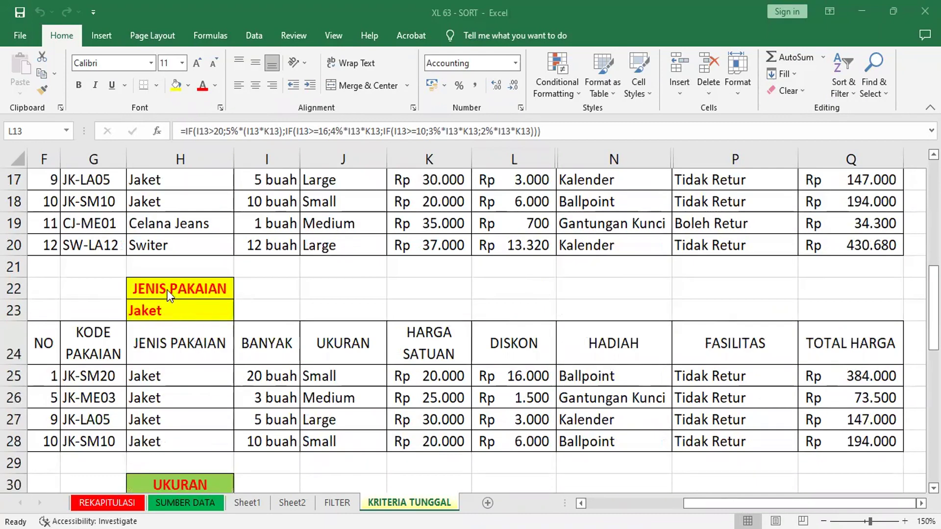
{"action": "key", "text": "F2"}
{"action": "left_click_drag", "start_coordinate": [188, 375], "coordinate": [191, 392]}
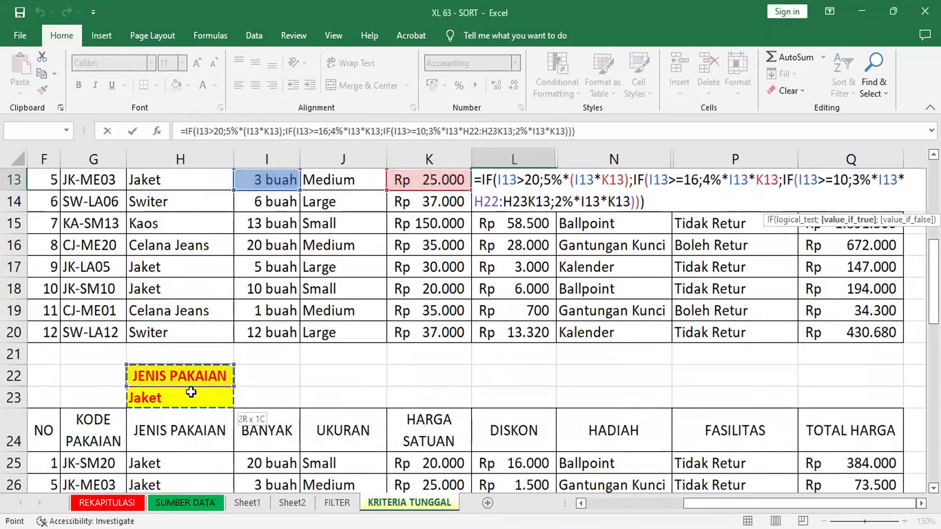
{"action": "left_click", "coordinate": [343, 376]}
{"action": "scroll", "coordinate": [206, 378], "scroll_direction": "down", "scroll_amount": 3}
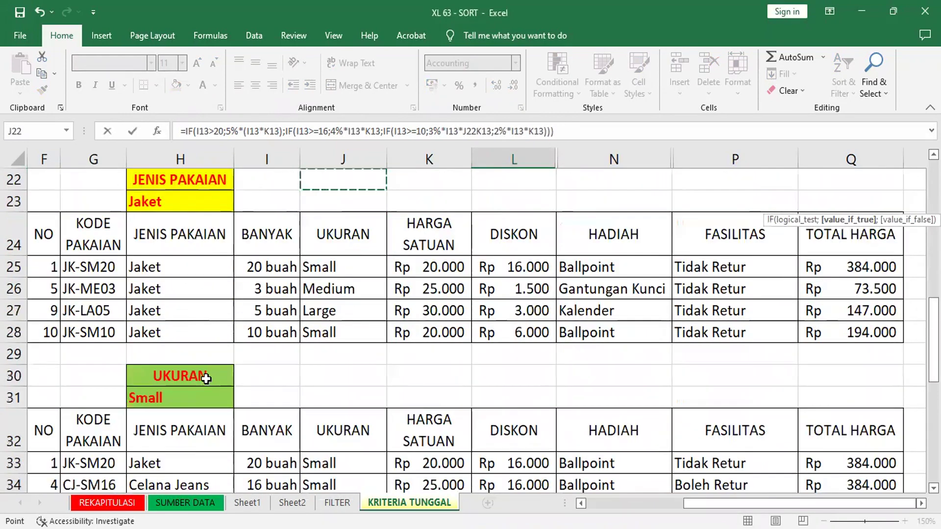
{"action": "left_click", "coordinate": [170, 374]}
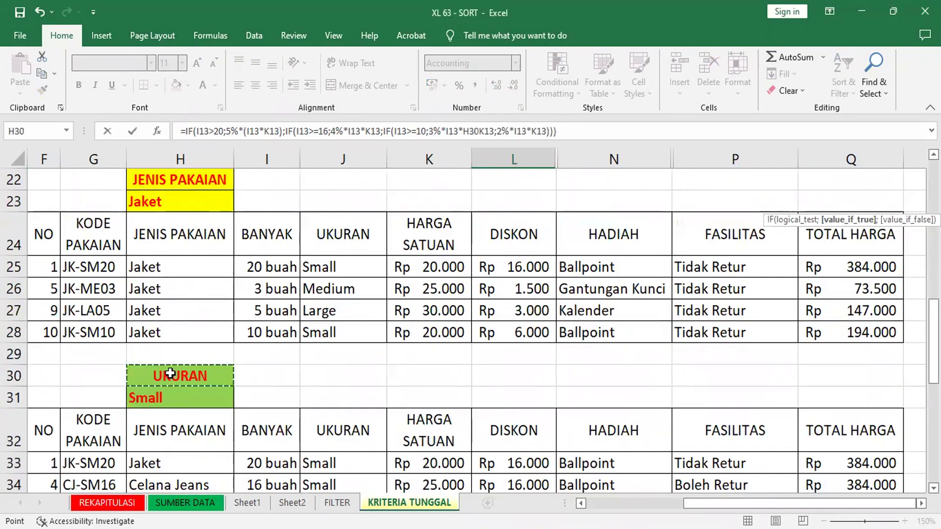
{"action": "left_click", "coordinate": [167, 398]}
{"action": "scroll", "coordinate": [169, 392], "scroll_direction": "down", "scroll_amount": 2}
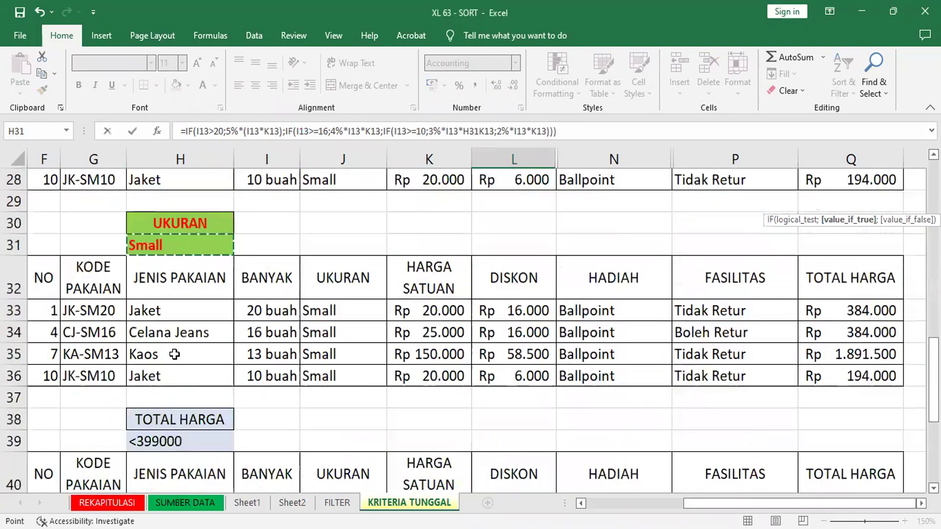
{"action": "left_click", "coordinate": [194, 422]}
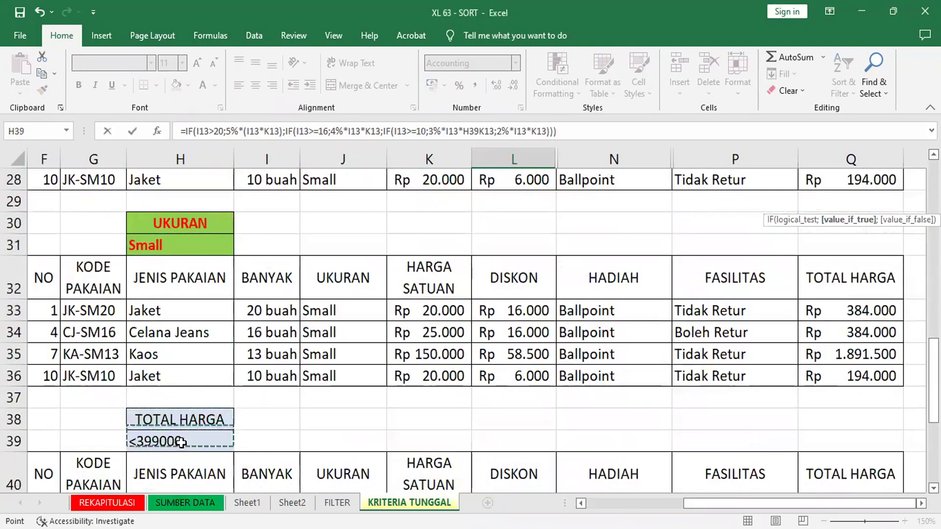
{"action": "left_click", "coordinate": [190, 441]}
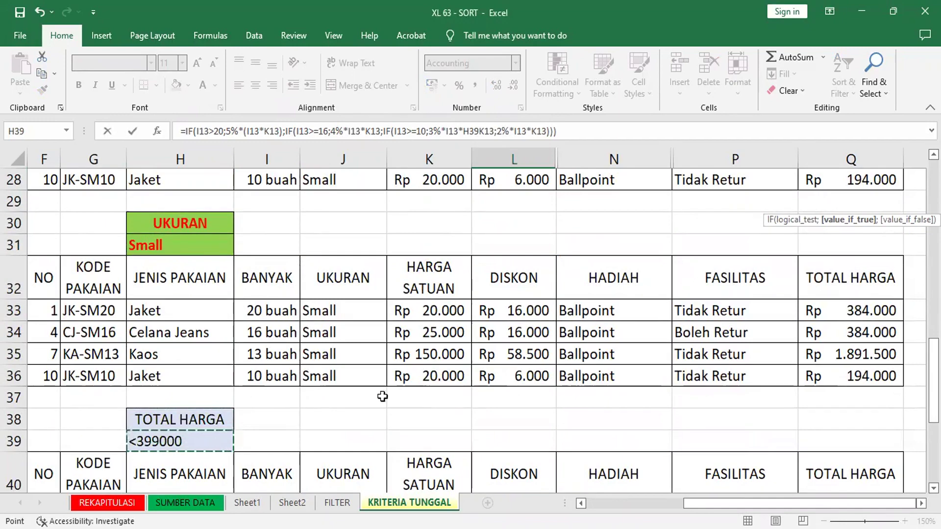
{"action": "scroll", "coordinate": [456, 390], "scroll_direction": "down", "scroll_amount": 2}
{"action": "scroll", "coordinate": [821, 384], "scroll_direction": "down", "scroll_amount": 1}
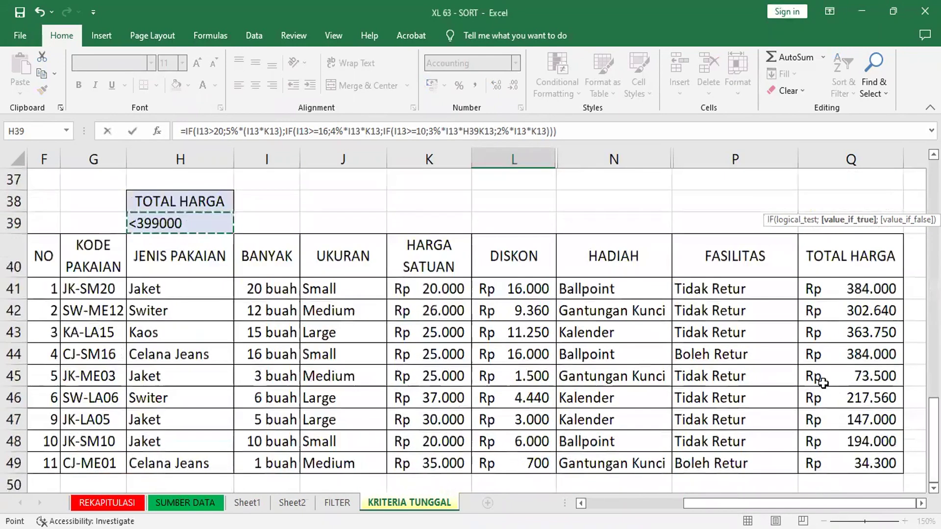
{"action": "scroll", "coordinate": [814, 378], "scroll_direction": "up", "scroll_amount": 2}
{"action": "scroll", "coordinate": [804, 375], "scroll_direction": "up", "scroll_amount": 3}
{"action": "scroll", "coordinate": [785, 373], "scroll_direction": "up", "scroll_amount": 1}
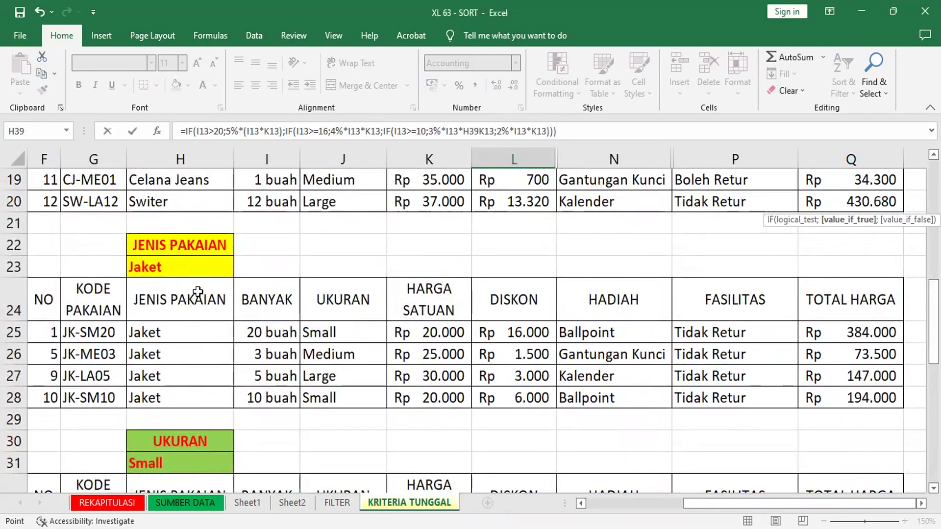
{"action": "scroll", "coordinate": [196, 343], "scroll_direction": "down", "scroll_amount": 3}
{"action": "scroll", "coordinate": [191, 363], "scroll_direction": "down", "scroll_amount": 1}
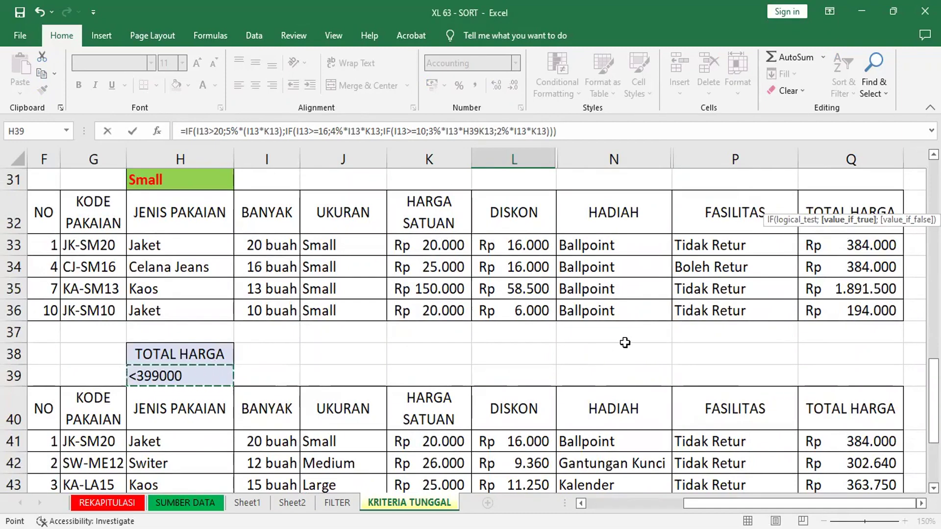
{"action": "scroll", "coordinate": [625, 343], "scroll_direction": "down", "scroll_amount": 3}
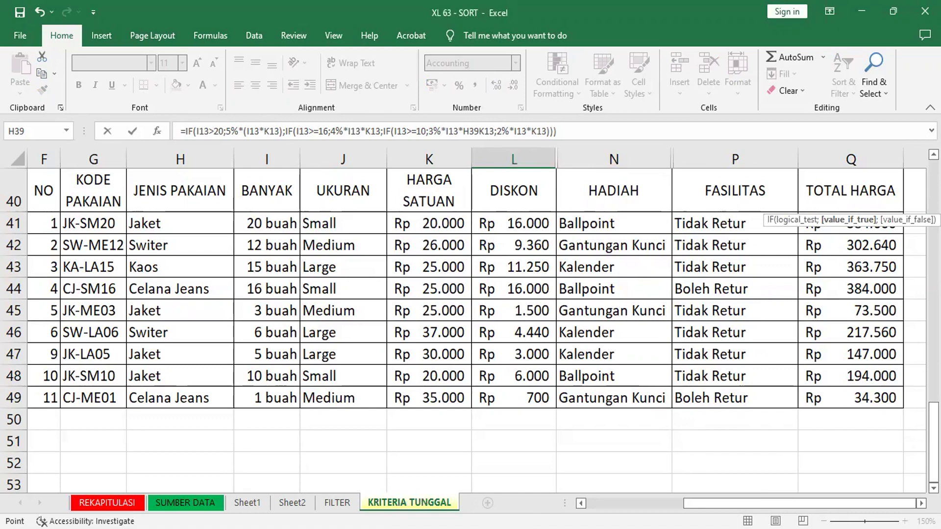
Step: Add a new worksheet and rename it KRITERIA AND
{"action": "left_click", "coordinate": [503, 465]}
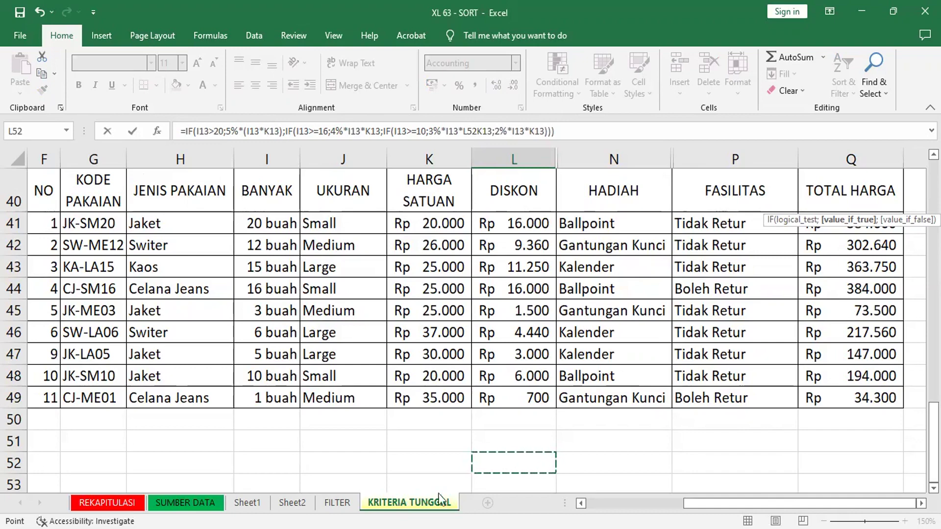
{"action": "key", "text": "Escape"}
{"action": "key", "text": "shift+F11"}
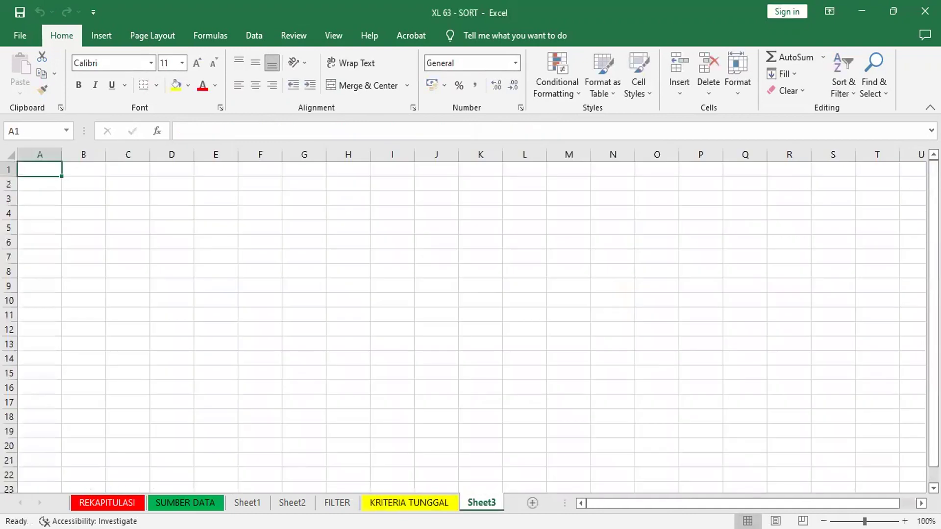
{"action": "right_click", "coordinate": [485, 503]}
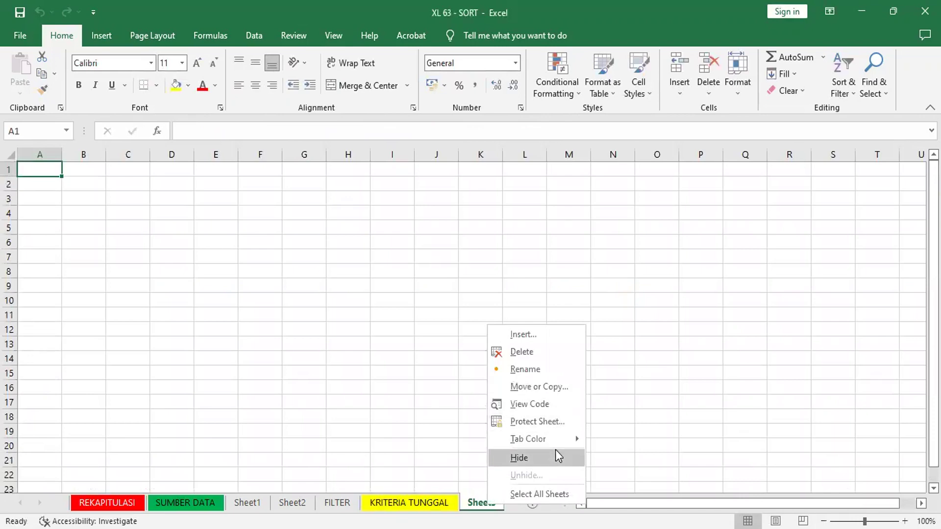
{"action": "left_click", "coordinate": [537, 368]}
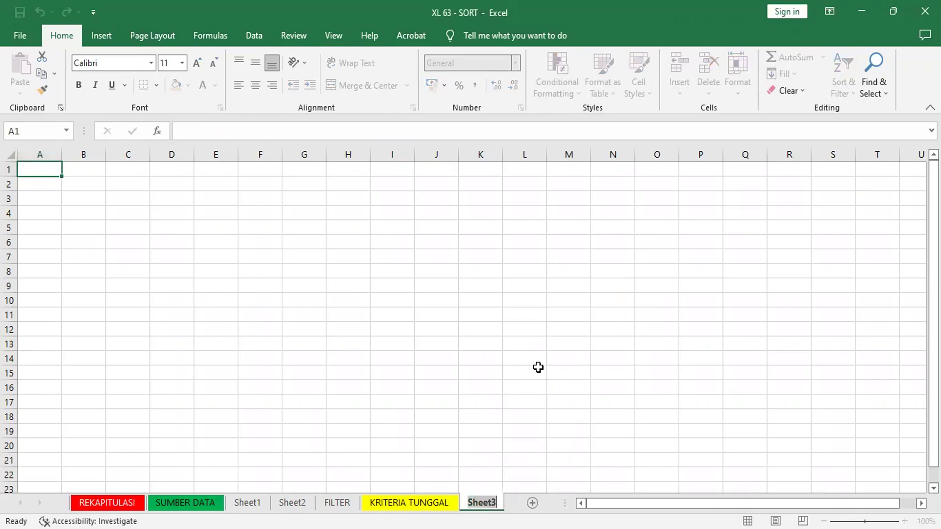
{"action": "key", "text": "BackSpace"}
{"action": "type", "text": "KRI"}
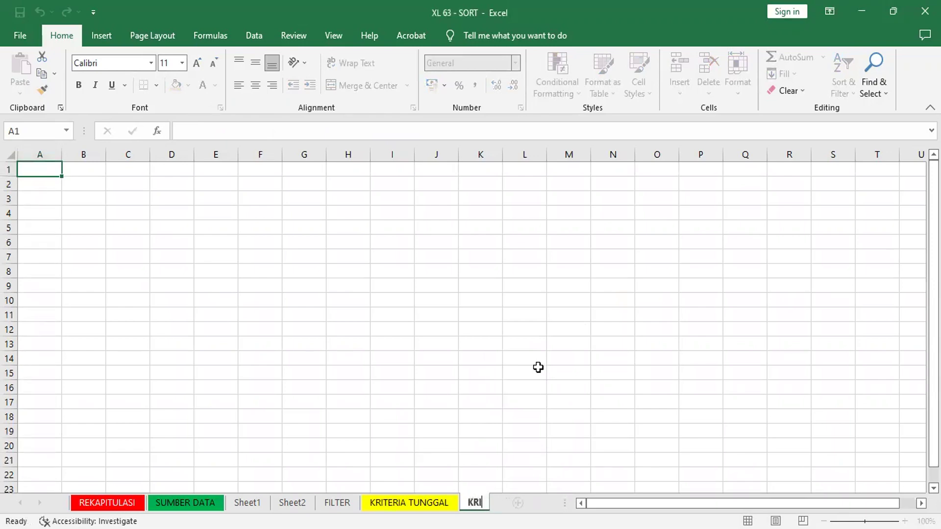
{"action": "type", "text": "TERIA A"}
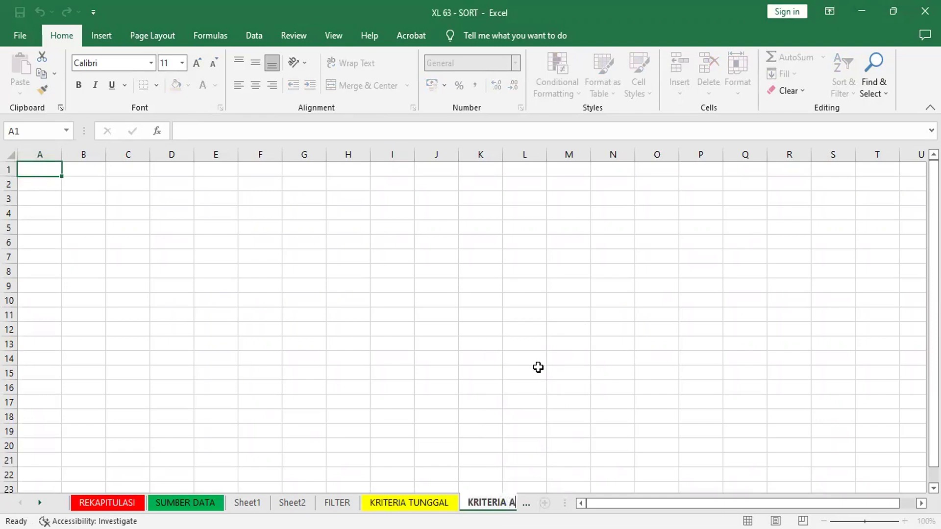
{"action": "type", "text": "ND"}
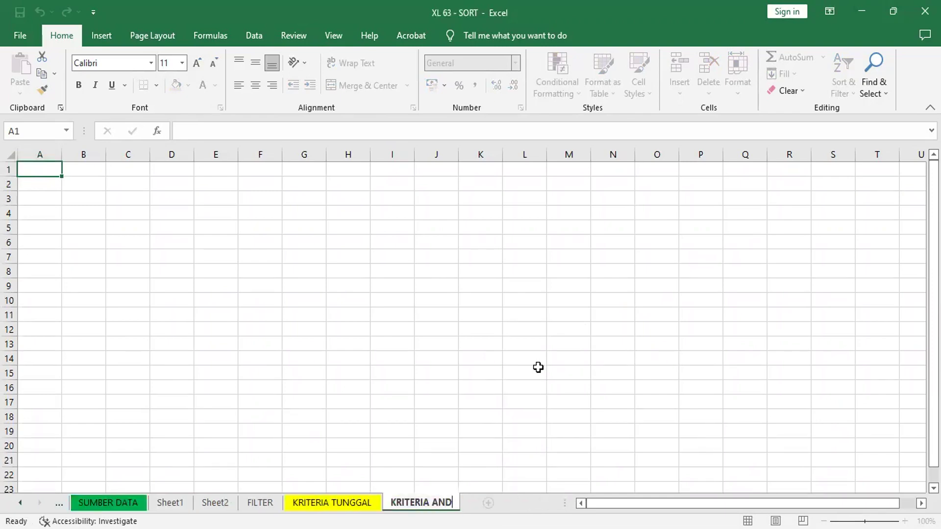
{"action": "key", "text": "Return"}
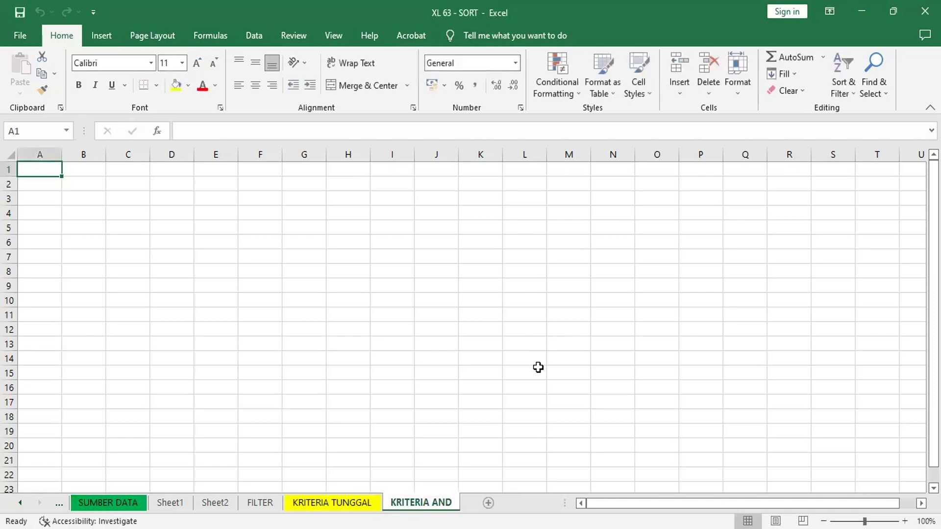
Step: Make the KRITERIA AND tab red and go back to KRITERIA TUNGGAL
{"action": "right_click", "coordinate": [435, 496]}
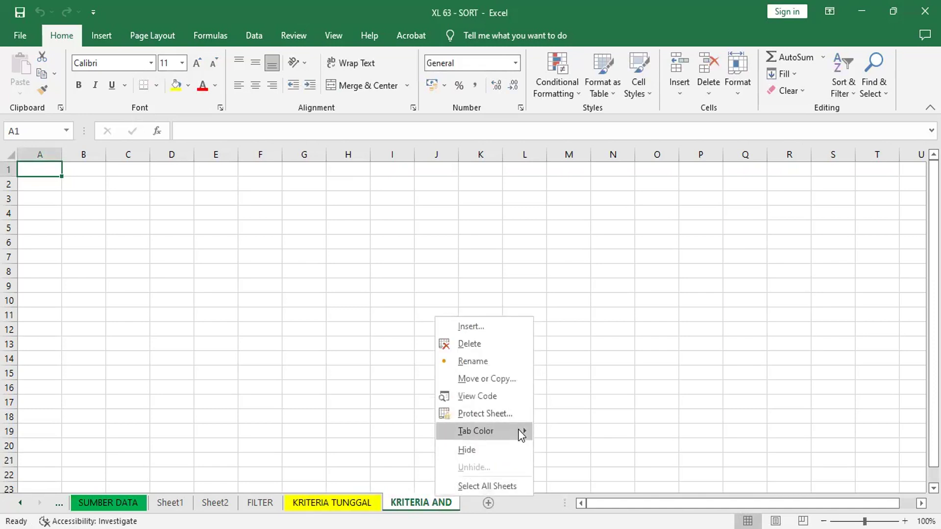
{"action": "mouse_move", "coordinate": [477, 431]}
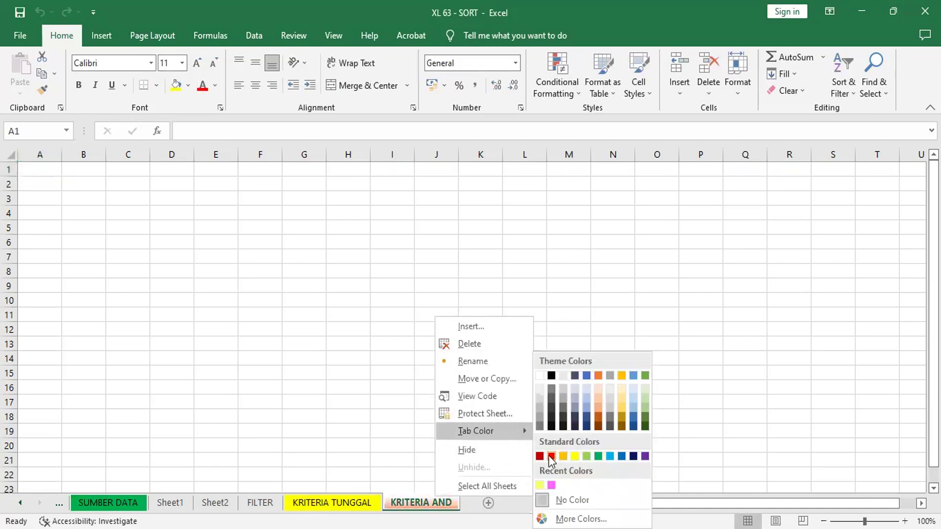
{"action": "left_click", "coordinate": [551, 456]}
{"action": "key", "text": "ctrl+Page_Up"}
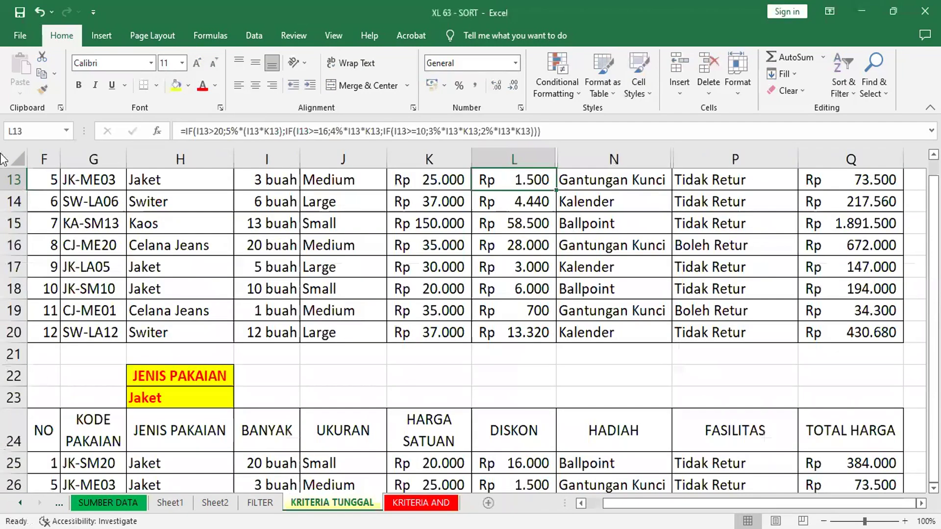
Step: Paste the KRITERIA TUNGGAL sales table into KRITERIA AND and zoom to 130%
{"action": "left_click", "coordinate": [42, 74]}
{"action": "scroll", "coordinate": [33, 163], "scroll_direction": "down", "scroll_amount": 3}
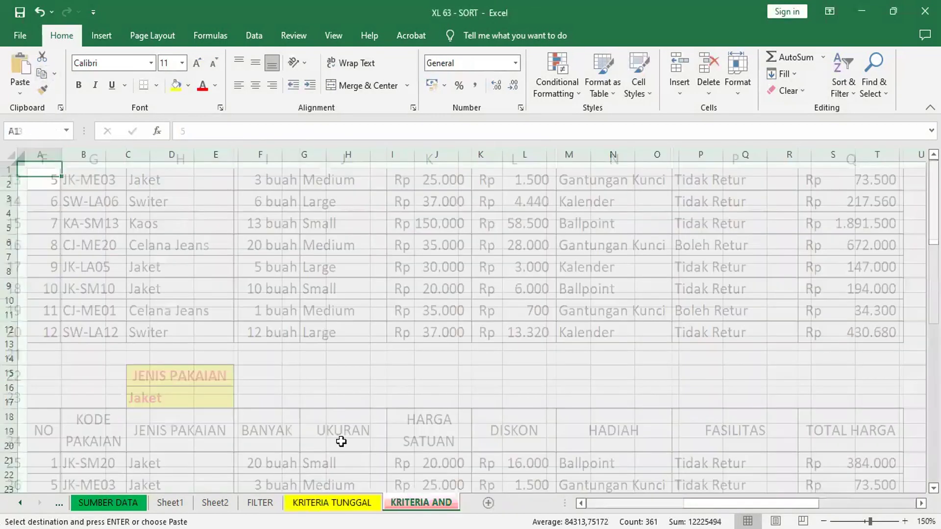
{"action": "key", "text": "ctrl+Page_Down"}
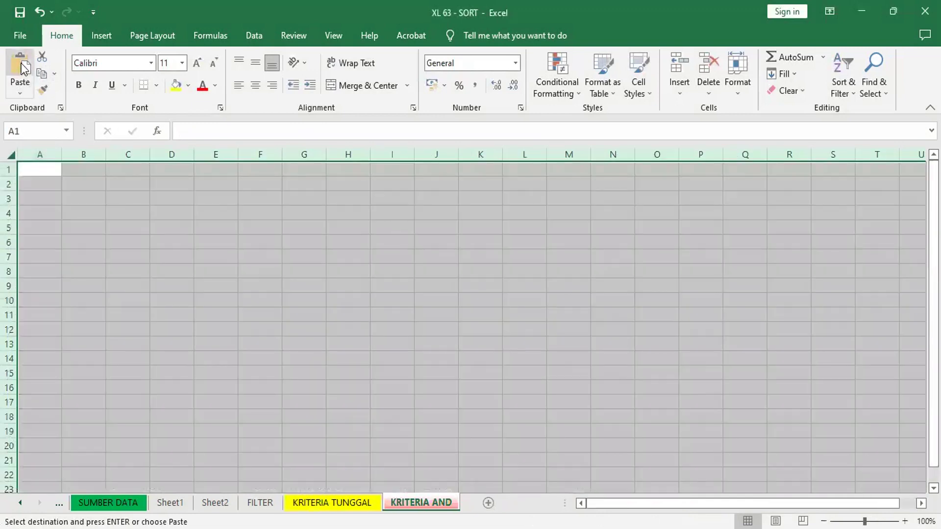
{"action": "left_click", "coordinate": [20, 69]}
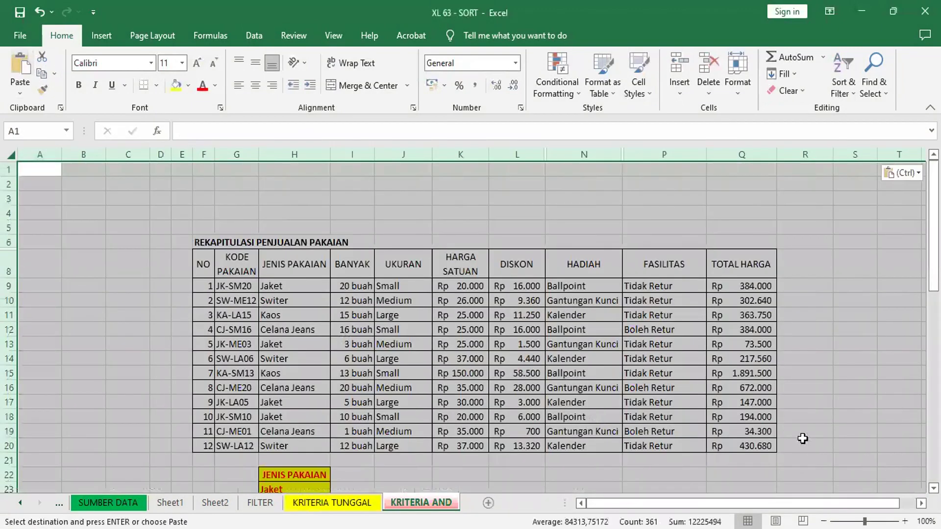
{"action": "left_click", "coordinate": [904, 521]}
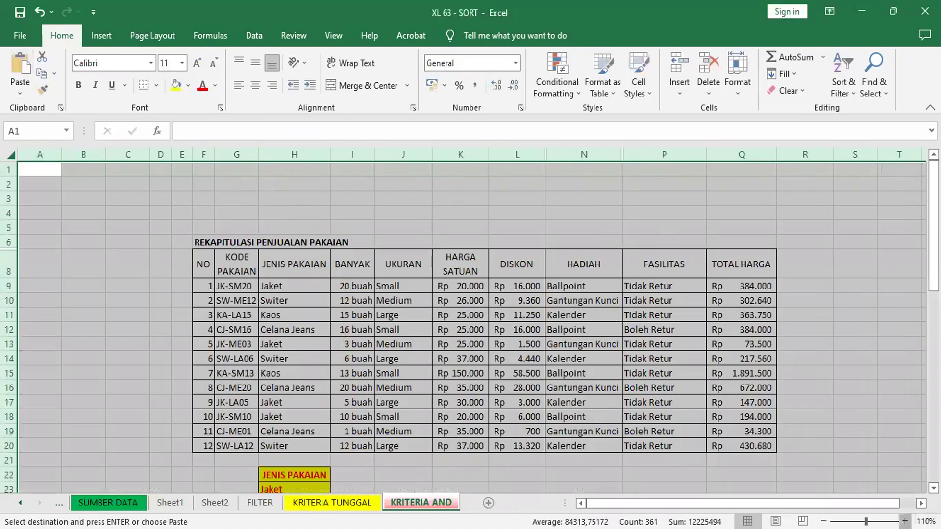
{"action": "left_click", "coordinate": [904, 521]}
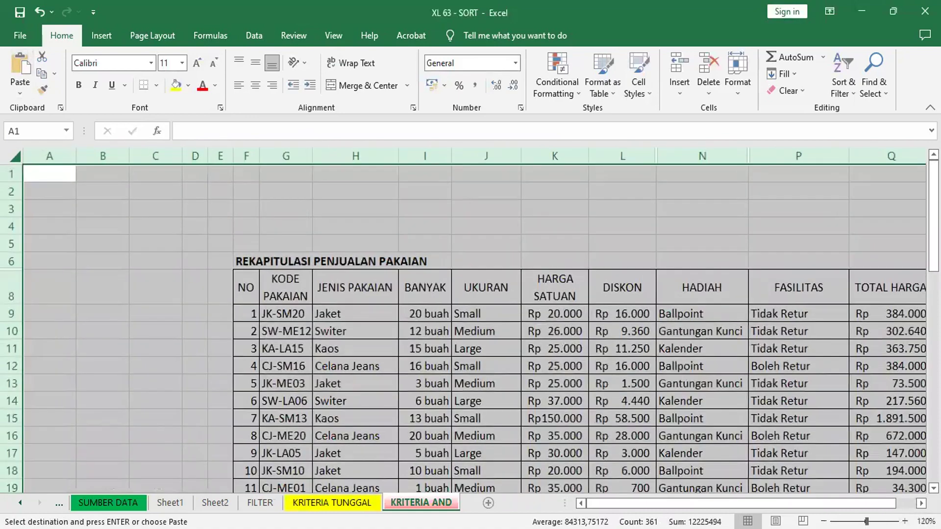
{"action": "scroll", "coordinate": [475, 328], "scroll_direction": "right", "scroll_amount": 2}
{"action": "scroll", "coordinate": [475, 329], "scroll_direction": "right", "scroll_amount": 2}
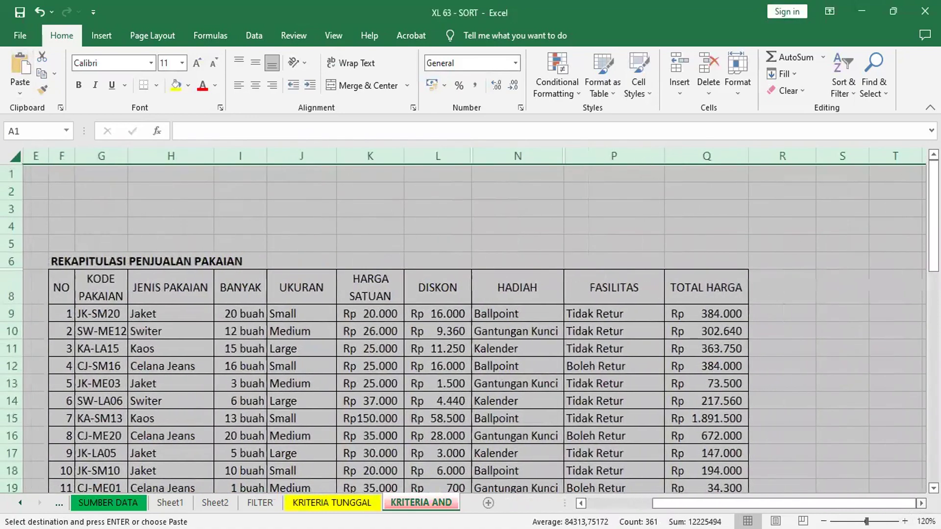
{"action": "left_click", "coordinate": [904, 521]}
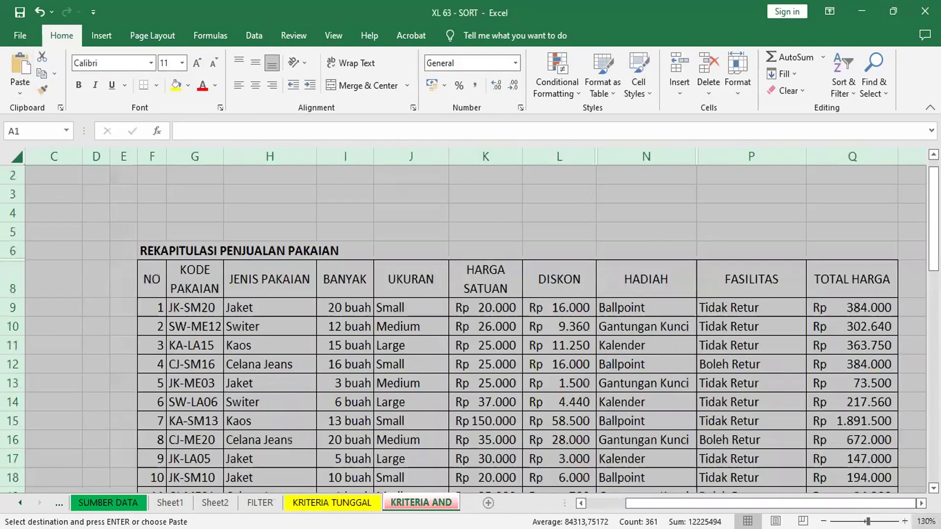
{"action": "scroll", "coordinate": [476, 328], "scroll_direction": "right", "scroll_amount": 1}
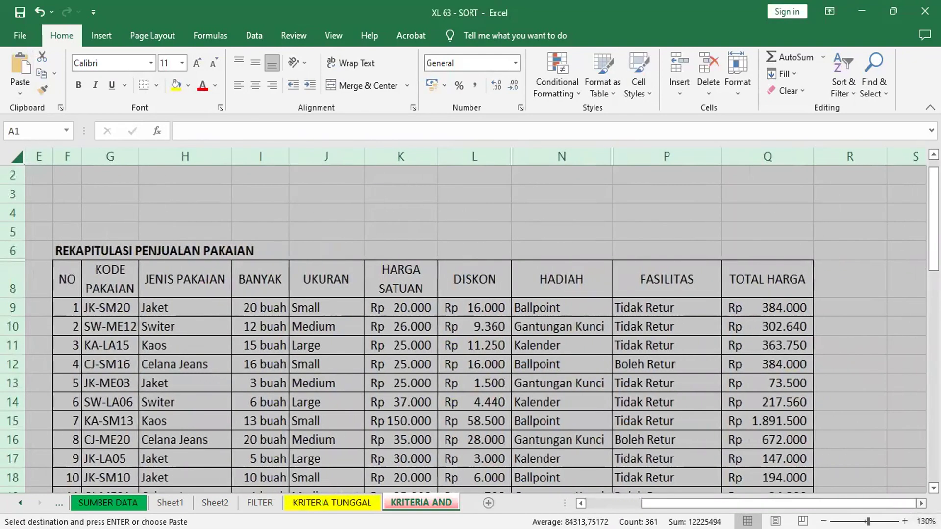
{"action": "scroll", "coordinate": [475, 329], "scroll_direction": "down", "scroll_amount": 1}
{"action": "scroll", "coordinate": [476, 328], "scroll_direction": "down", "scroll_amount": 1}
{"action": "scroll", "coordinate": [475, 328], "scroll_direction": "down", "scroll_amount": 2}
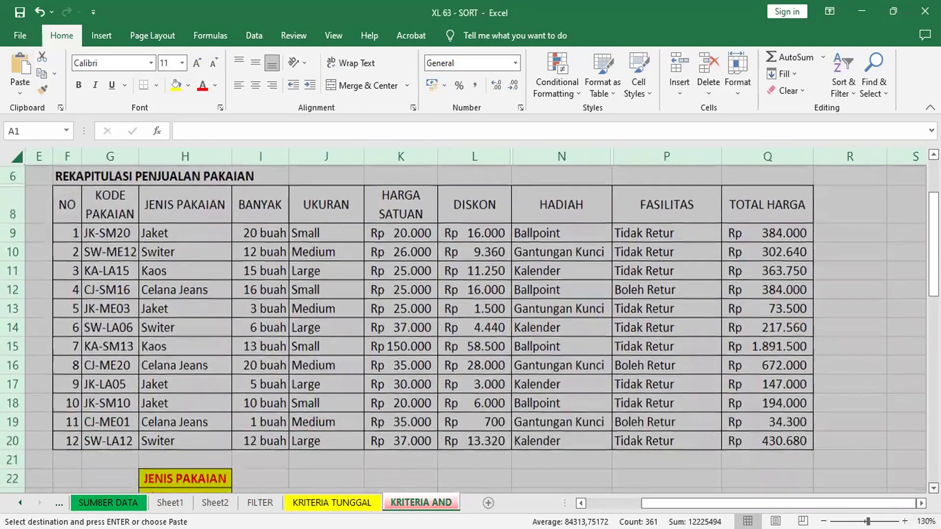
Step: Clear rows 22 to 62 below the recap table, then zoom to 140%
{"action": "left_click", "coordinate": [10, 476]}
{"action": "scroll", "coordinate": [11, 476], "scroll_direction": "down", "scroll_amount": 1}
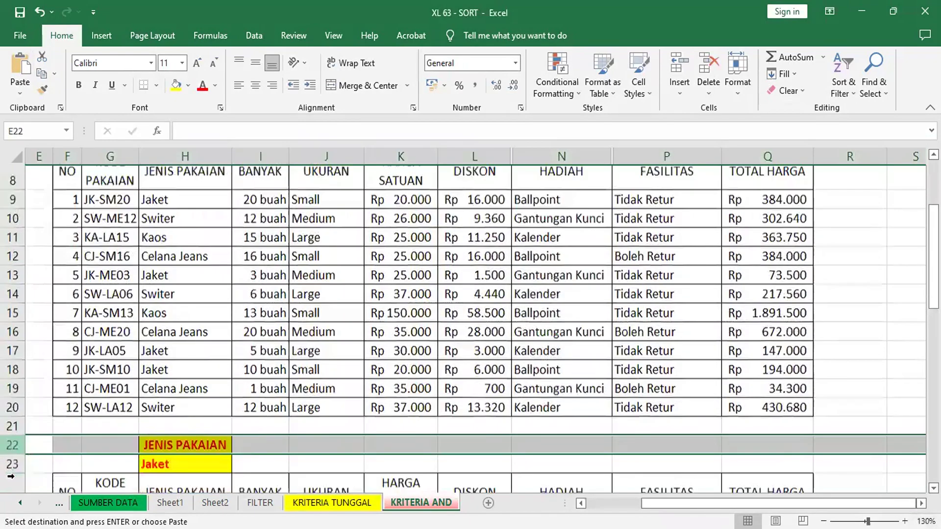
{"action": "scroll", "coordinate": [11, 477], "scroll_direction": "down", "scroll_amount": 8}
{"action": "scroll", "coordinate": [11, 441], "scroll_direction": "down", "scroll_amount": 6}
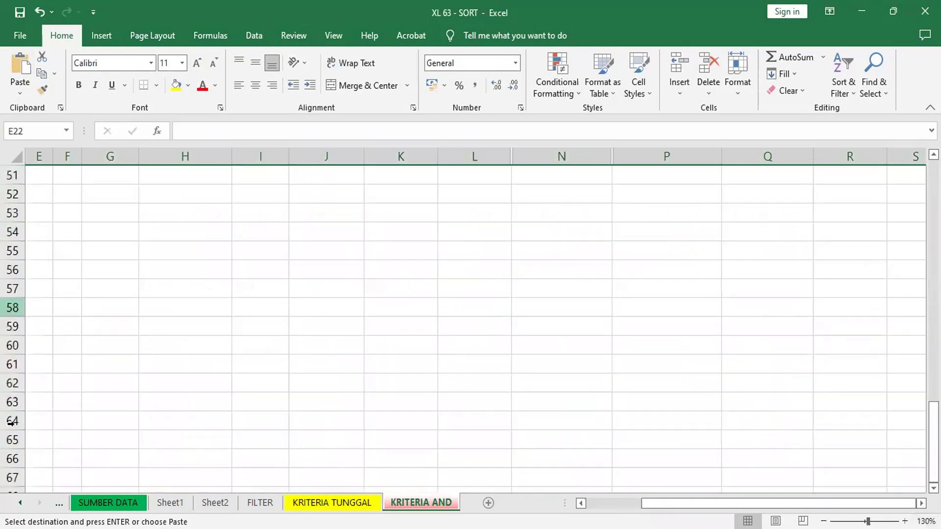
{"action": "left_click", "coordinate": [11, 383], "text": "shift"}
{"action": "right_click", "coordinate": [11, 383]}
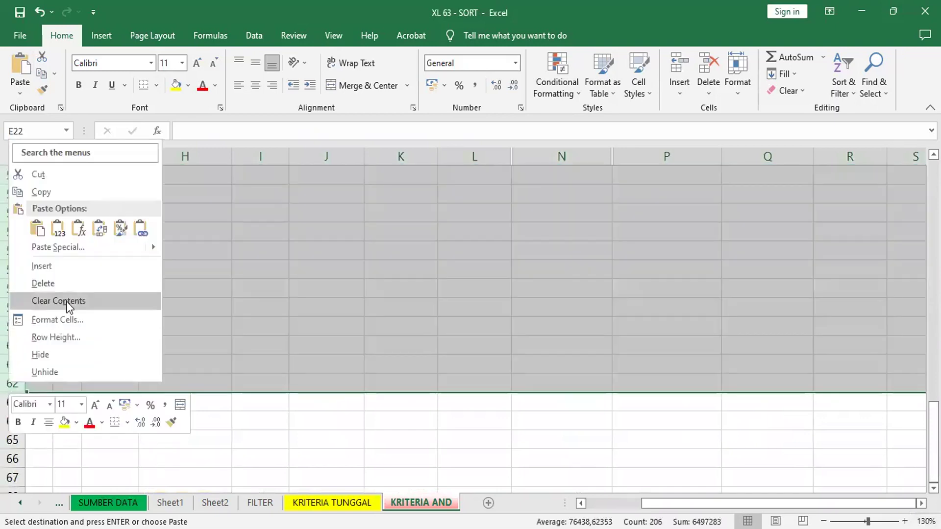
{"action": "left_click", "coordinate": [73, 284]}
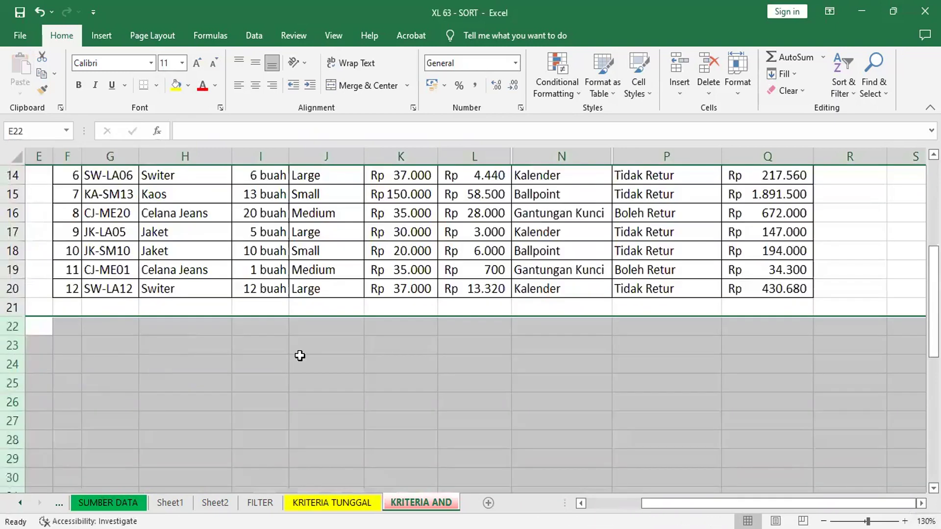
{"action": "scroll", "coordinate": [298, 355], "scroll_direction": "up", "scroll_amount": 4}
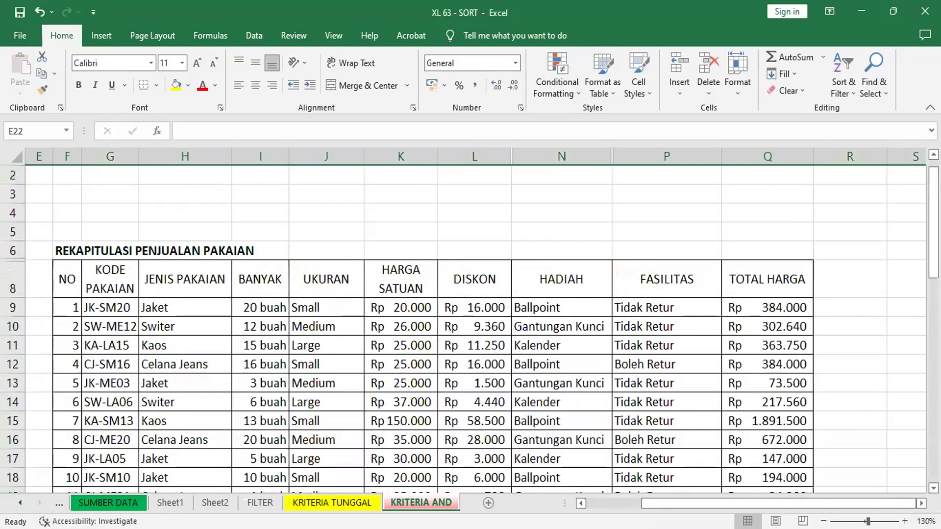
{"action": "left_click", "coordinate": [905, 521]}
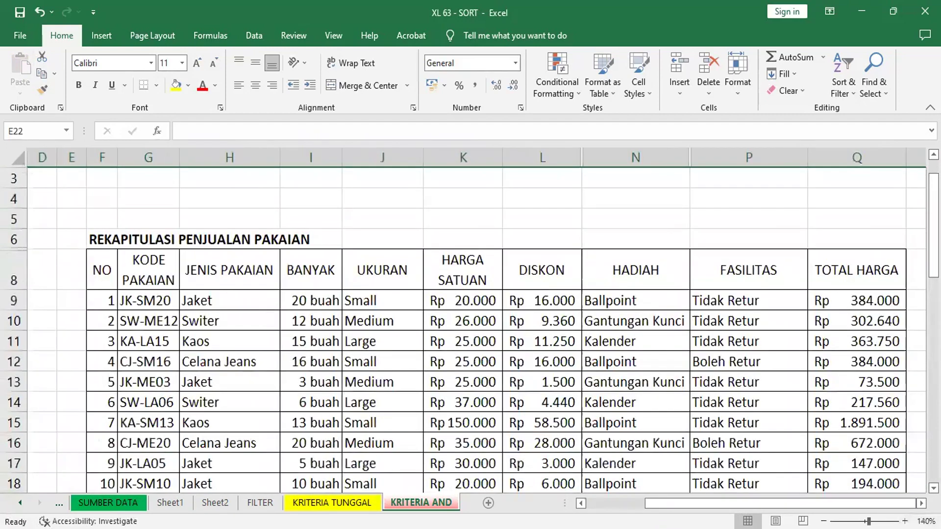
{"action": "scroll", "coordinate": [475, 329], "scroll_direction": "right", "scroll_amount": 2}
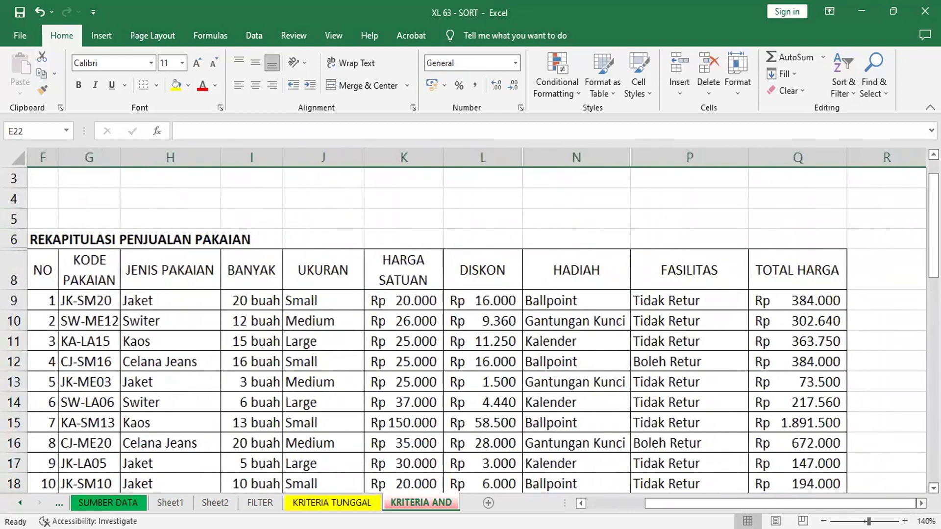
{"action": "scroll", "coordinate": [470, 329], "scroll_direction": "down", "scroll_amount": 1}
{"action": "key", "text": "ctrl+Page_Up"}
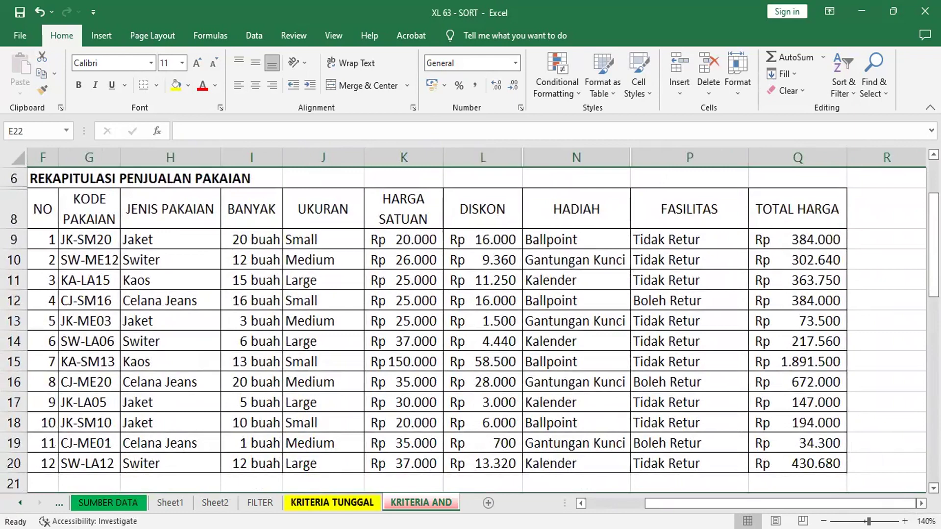
{"action": "left_click", "coordinate": [254, 391]}
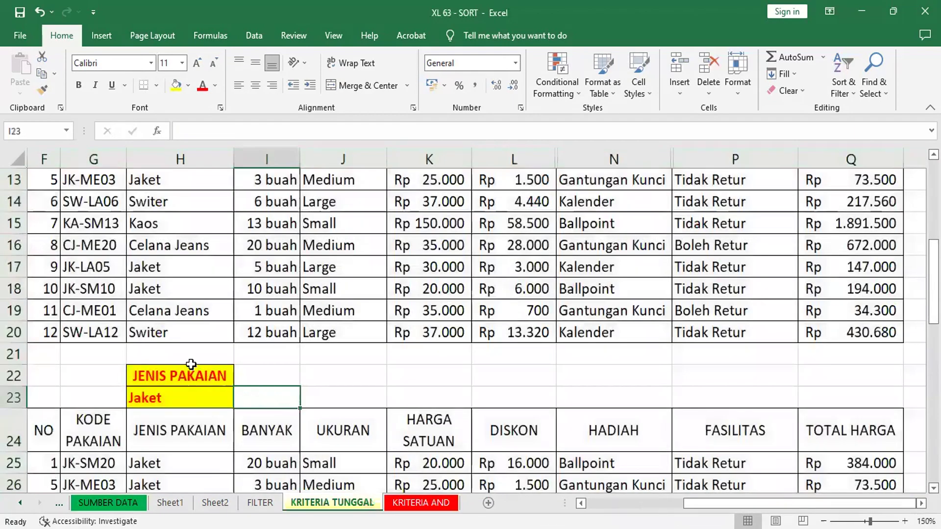
{"action": "scroll", "coordinate": [264, 402], "scroll_direction": "down", "scroll_amount": 2}
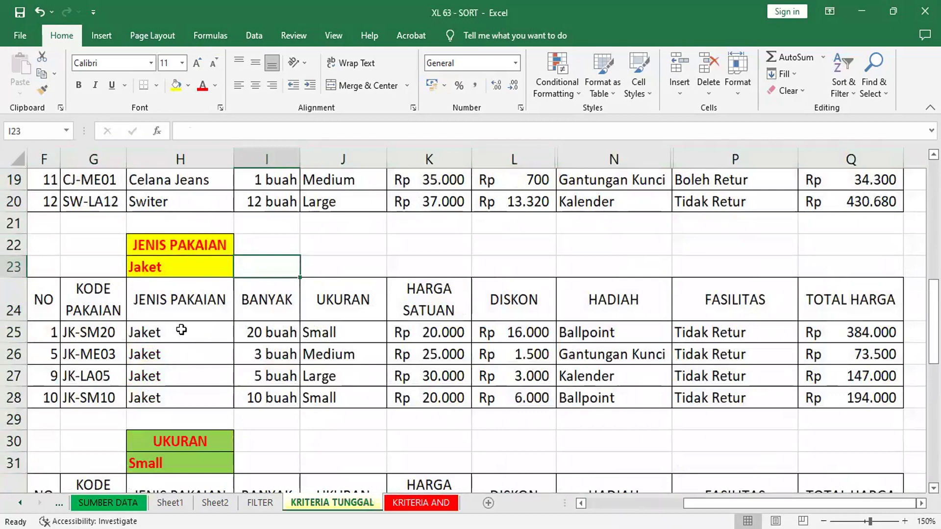
{"action": "left_click_drag", "start_coordinate": [182, 330], "coordinate": [181, 397]}
{"action": "left_click", "coordinate": [337, 333]}
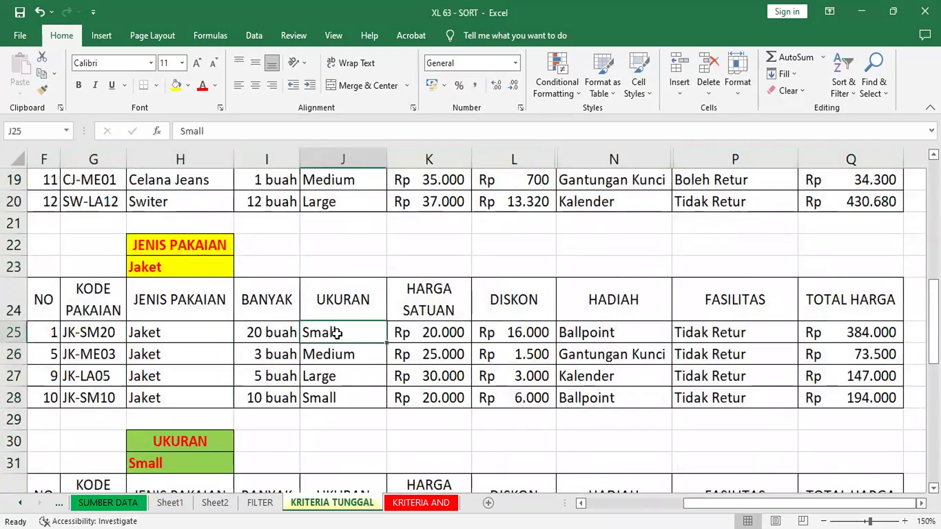
{"action": "left_click", "coordinate": [344, 356]}
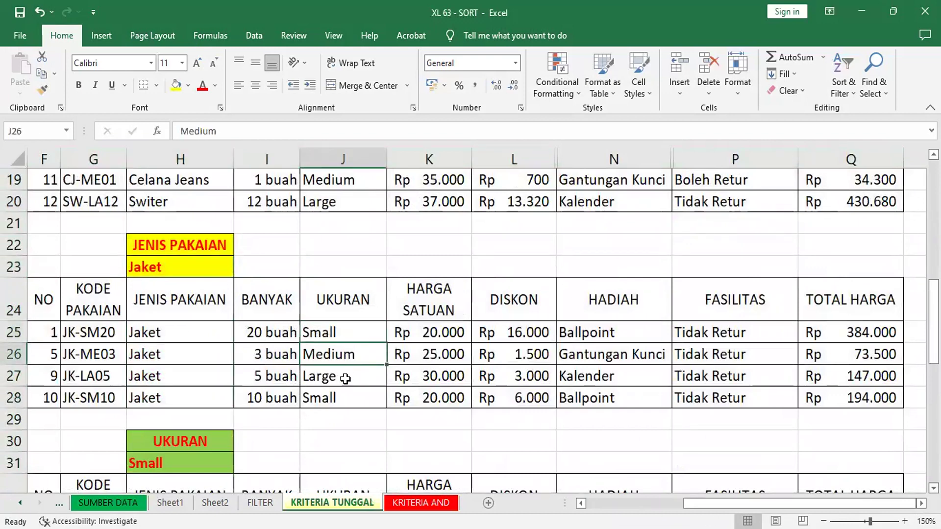
{"action": "left_click", "coordinate": [346, 379]}
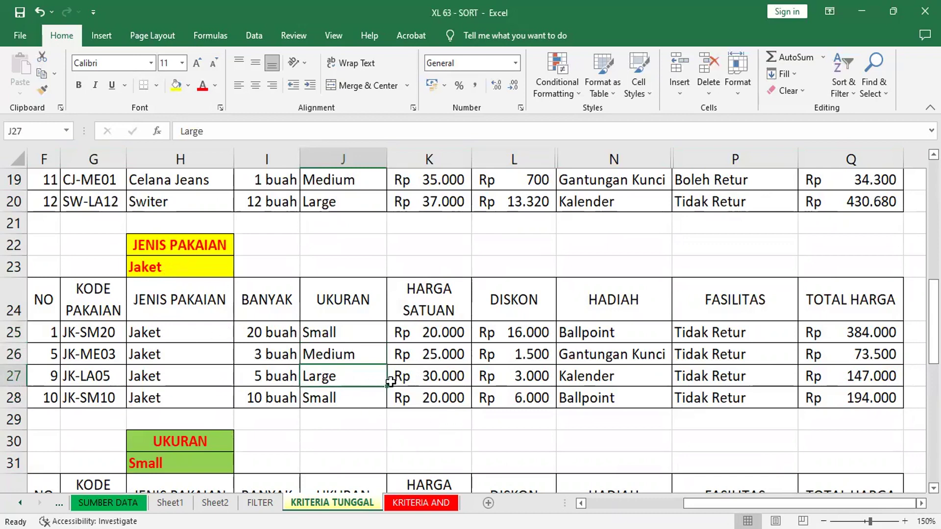
{"action": "left_click_drag", "start_coordinate": [195, 247], "coordinate": [195, 267]}
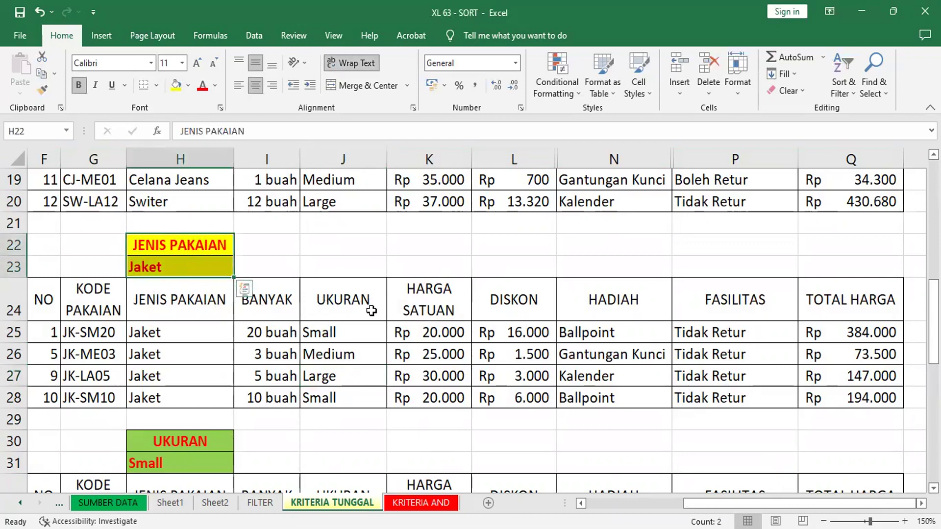
{"action": "key", "text": "ctrl+q"}
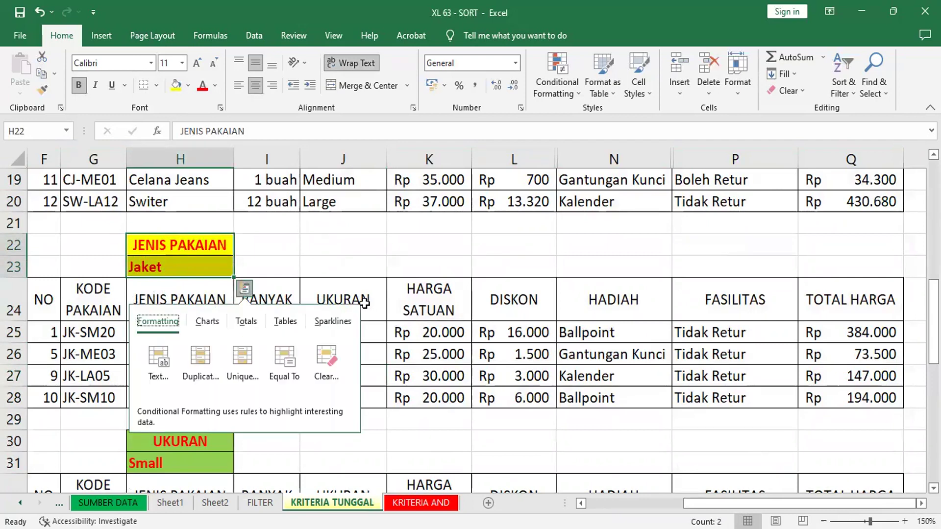
{"action": "left_click_drag", "start_coordinate": [365, 303], "coordinate": [368, 326]}
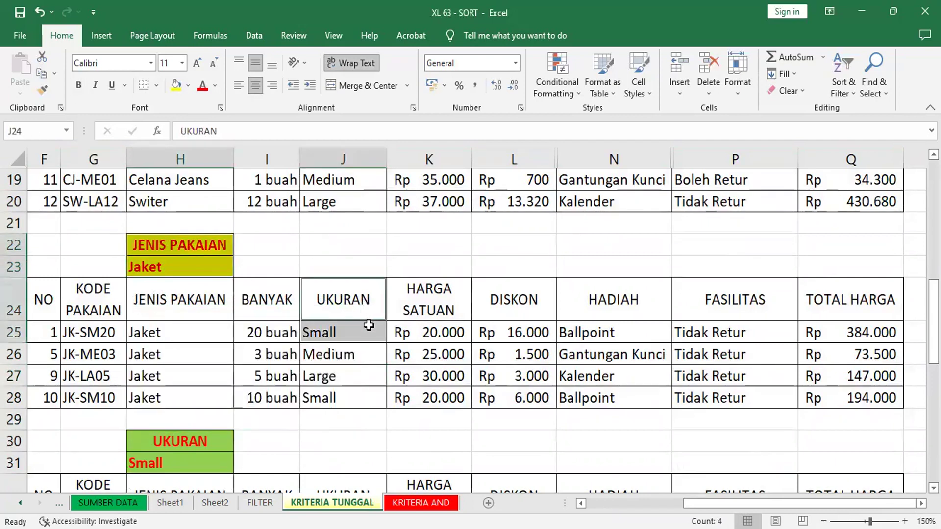
{"action": "right_click", "coordinate": [370, 307]}
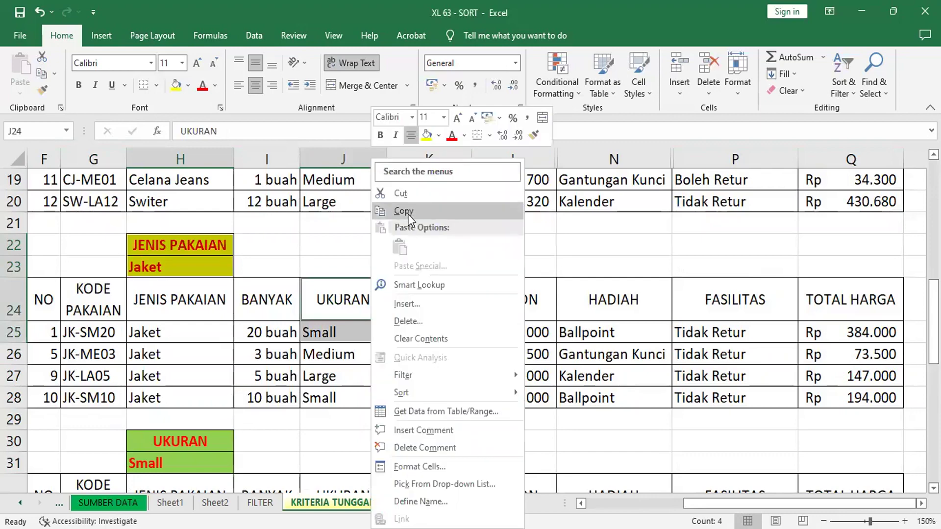
{"action": "key", "text": "ctrl+c"}
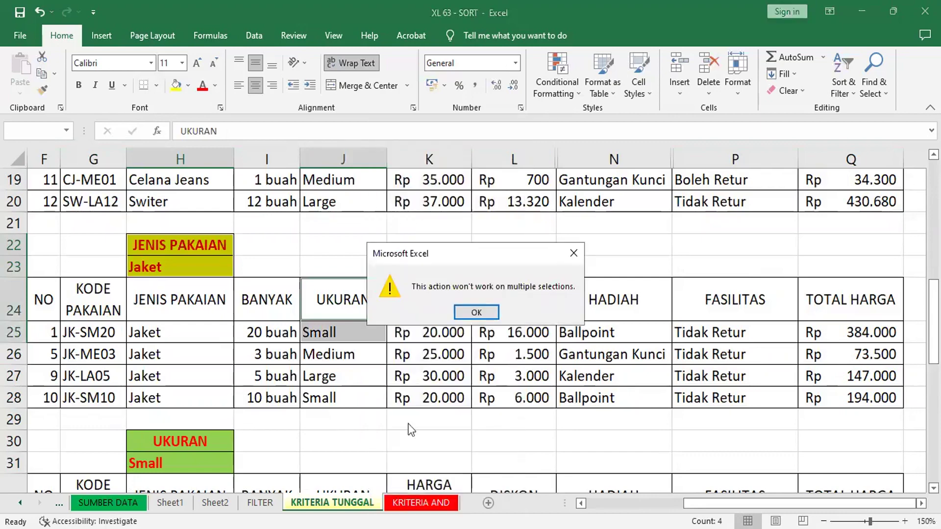
{"action": "left_click", "coordinate": [476, 312]}
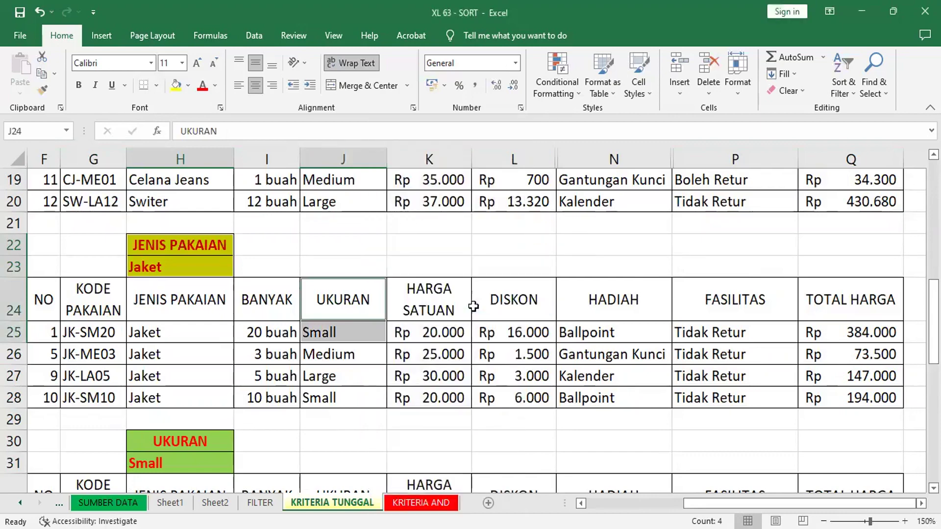
{"action": "left_click", "coordinate": [473, 306]}
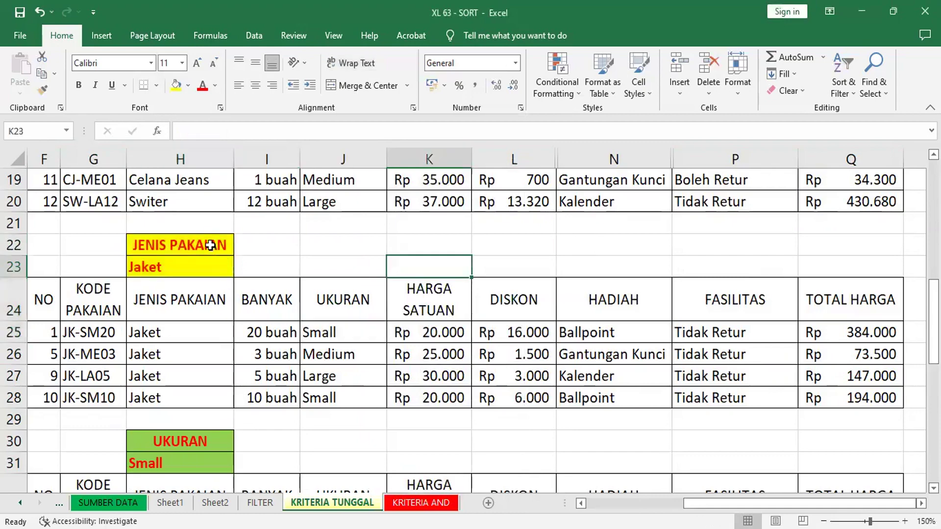
{"action": "left_click_drag", "start_coordinate": [210, 246], "coordinate": [209, 264]}
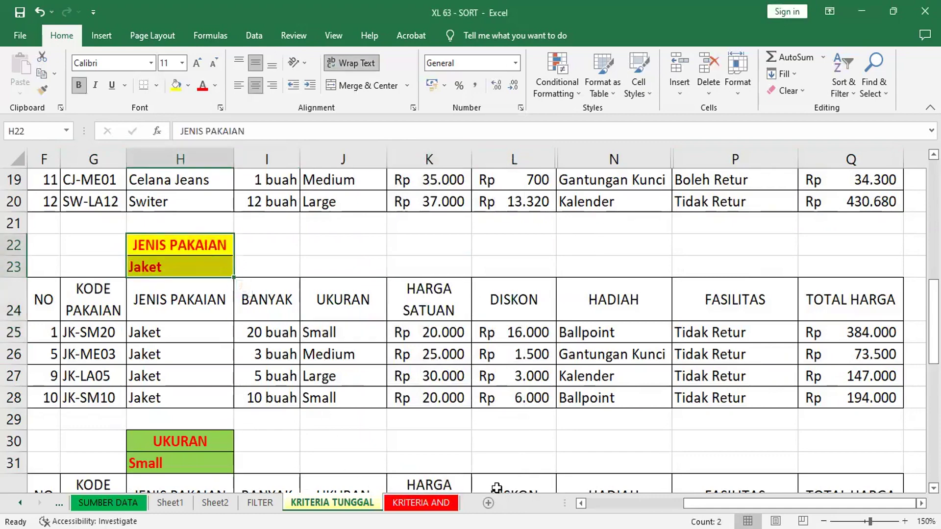
Step: Select the JENIS PAKAIAN and UKURAN headers with their Jaket and Small values
{"action": "left_click", "coordinate": [421, 503]}
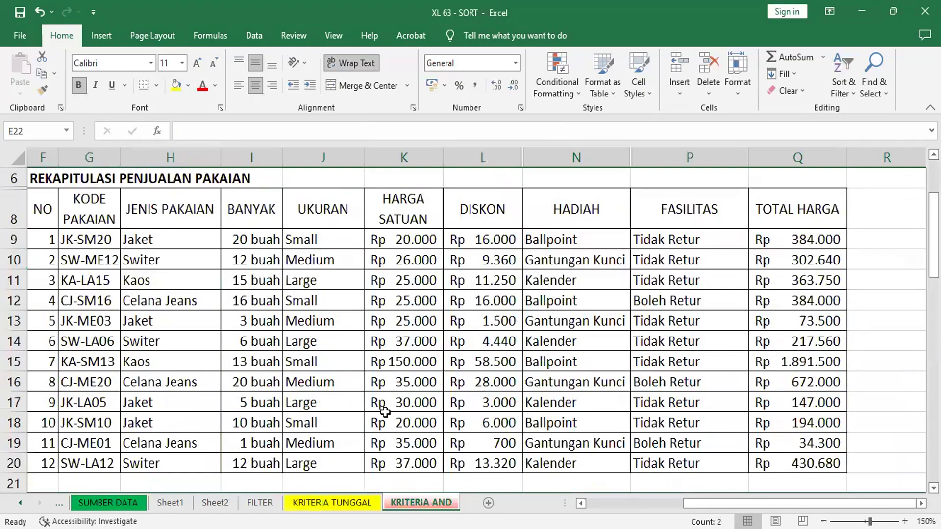
{"action": "scroll", "coordinate": [349, 234], "scroll_direction": "down", "scroll_amount": 3}
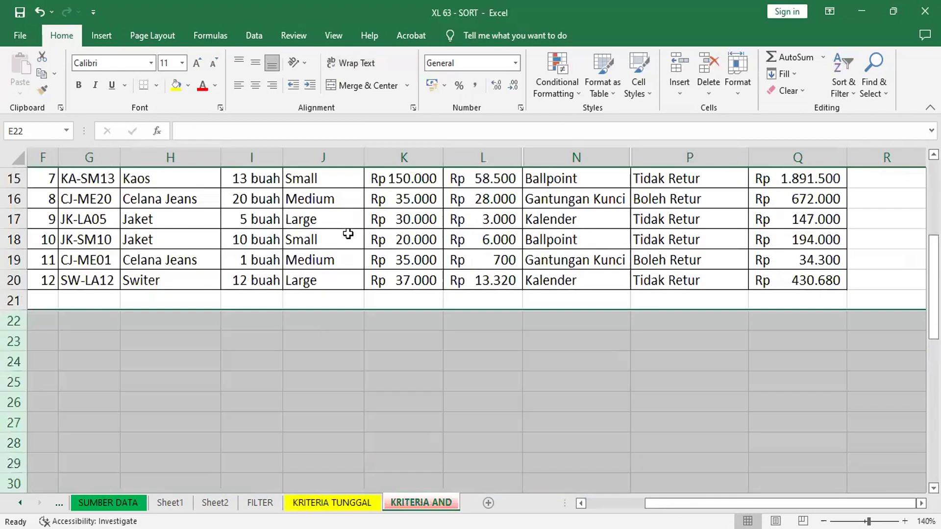
{"action": "left_click", "coordinate": [249, 343]}
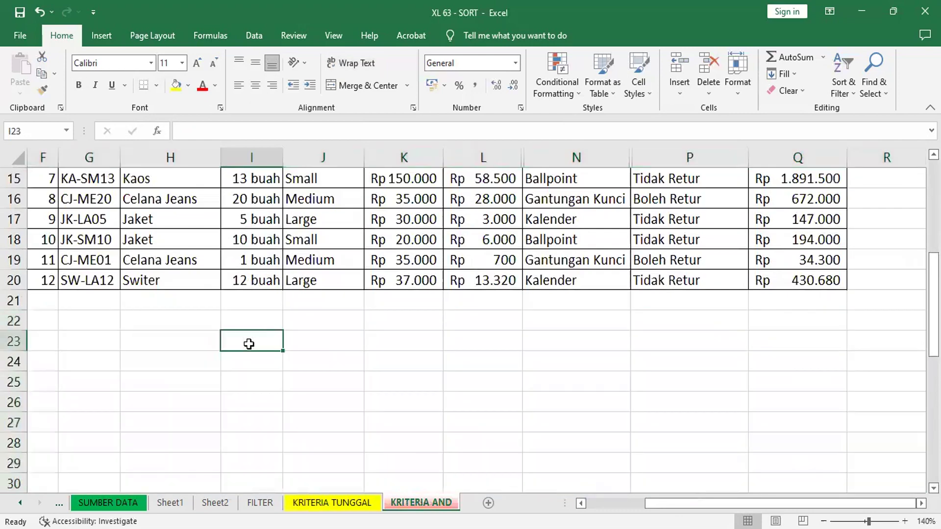
{"action": "left_click", "coordinate": [189, 339]}
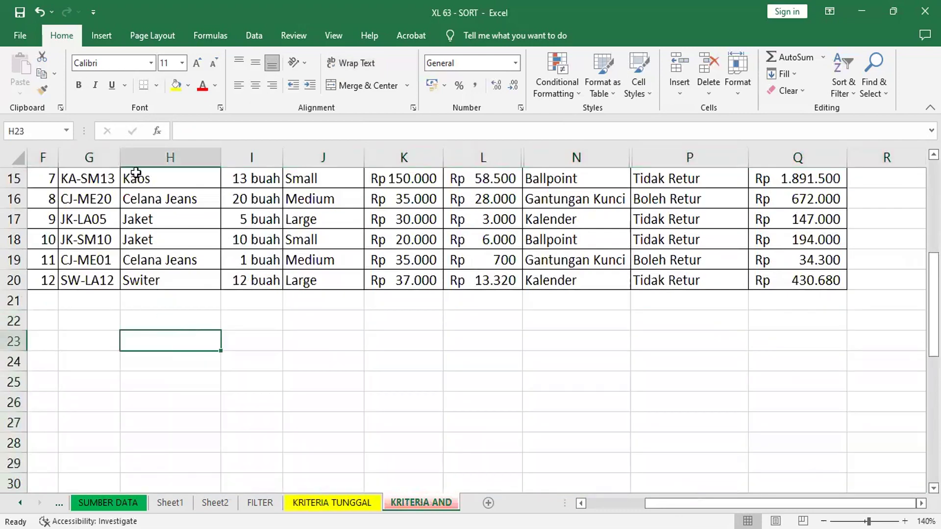
{"action": "left_click", "coordinate": [173, 315]}
{"action": "scroll", "coordinate": [410, 443], "scroll_direction": "up", "scroll_amount": 3}
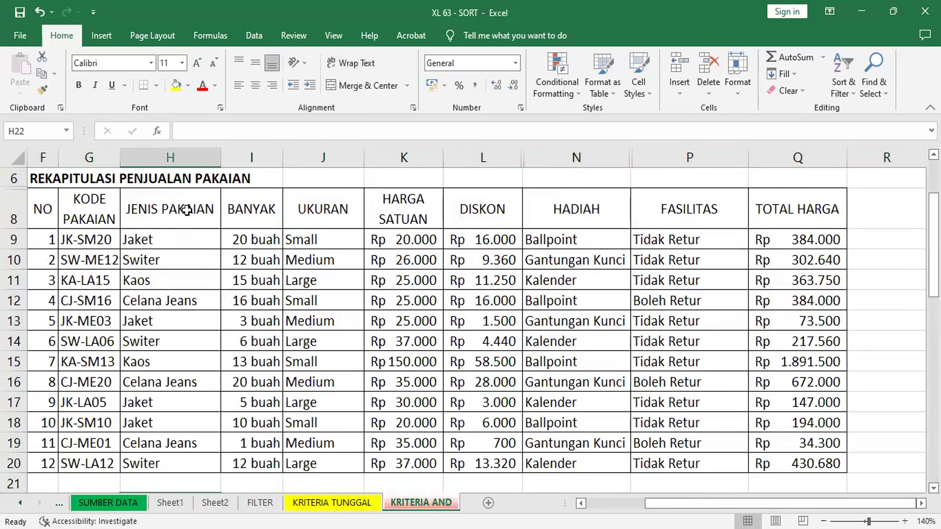
{"action": "left_click_drag", "start_coordinate": [187, 210], "coordinate": [186, 237]}
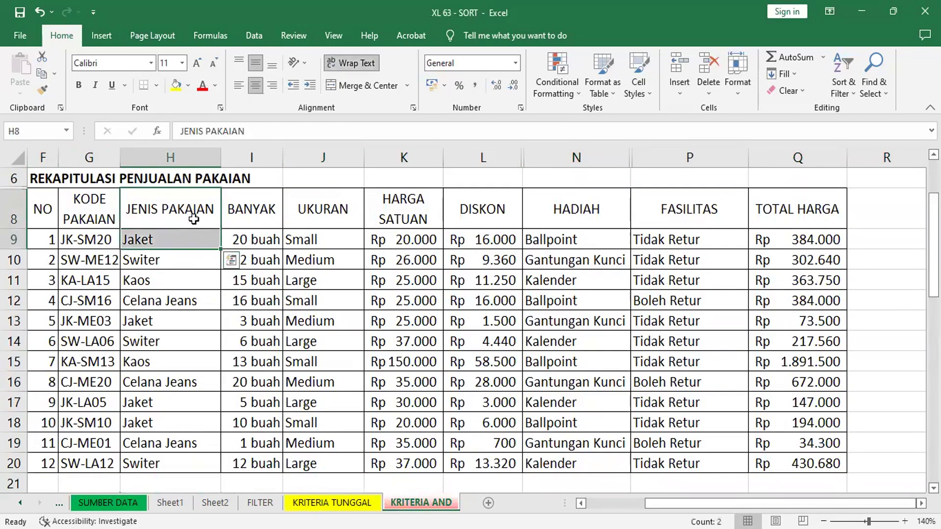
{"action": "left_click", "coordinate": [194, 219]}
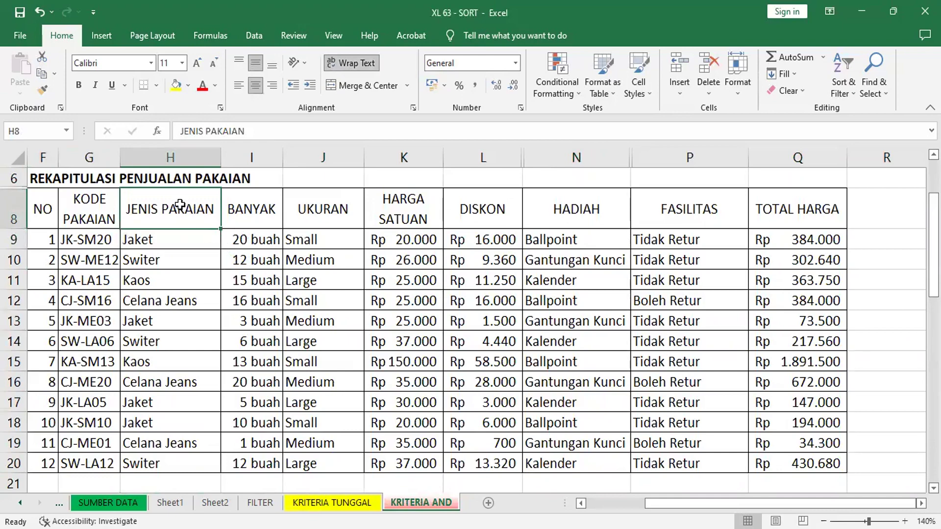
{"action": "left_click_drag", "start_coordinate": [242, 345], "coordinate": [243, 321]}
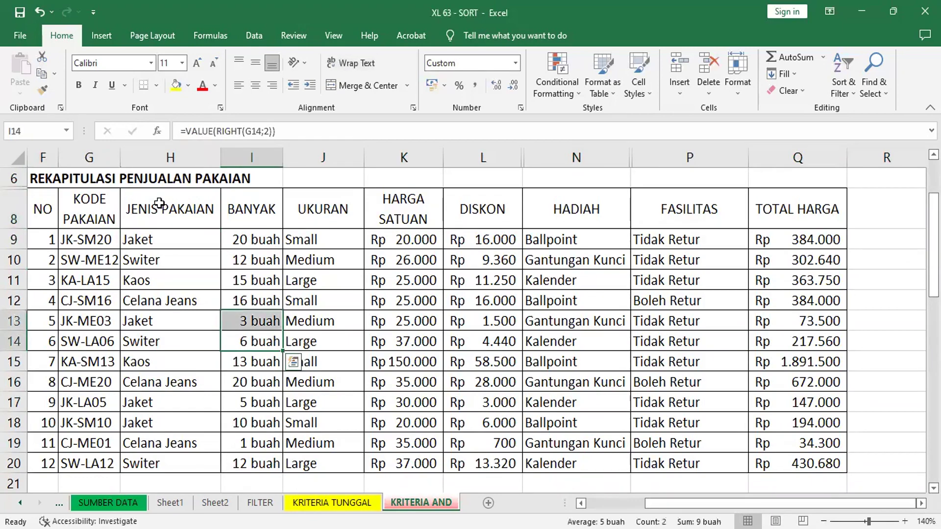
{"action": "left_click", "coordinate": [160, 205]}
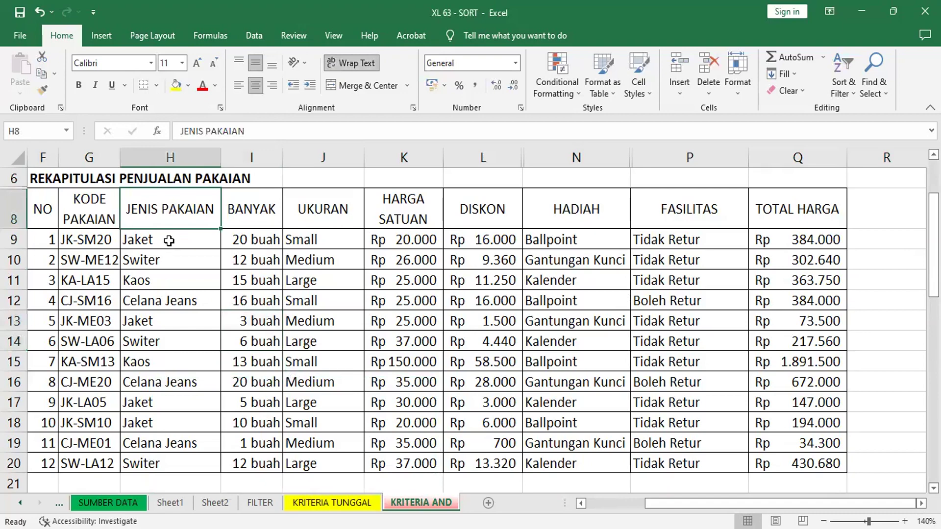
{"action": "left_click", "coordinate": [169, 240], "text": "ctrl"}
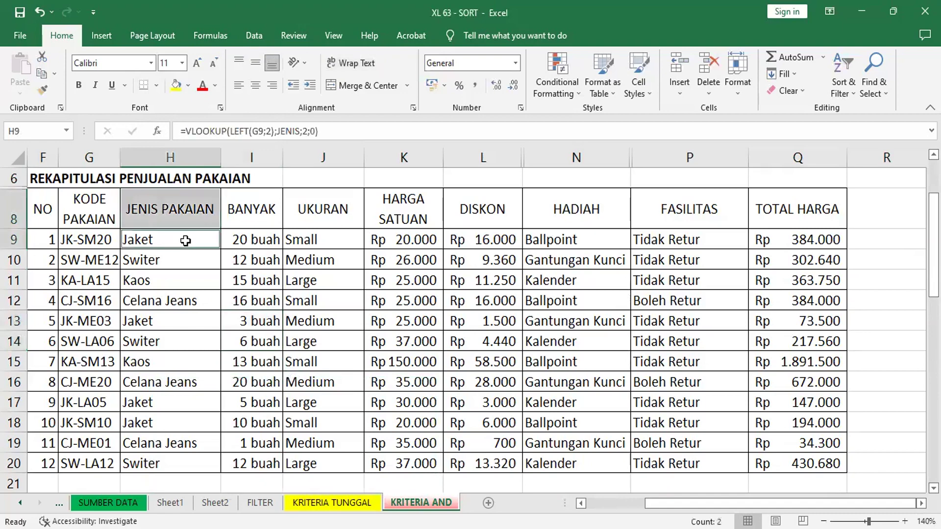
{"action": "left_click", "coordinate": [334, 209], "text": "ctrl"}
{"action": "left_click", "coordinate": [328, 237], "text": "ctrl"}
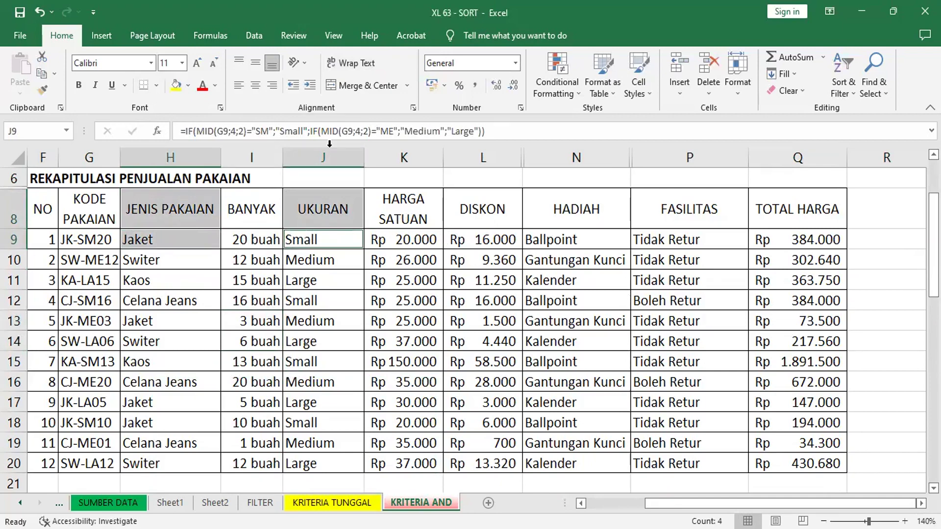
Step: Copy the selected cells into H22:I23 as the criteria block
{"action": "left_click", "coordinate": [41, 75]}
{"action": "scroll", "coordinate": [260, 319], "scroll_direction": "down", "scroll_amount": 4}
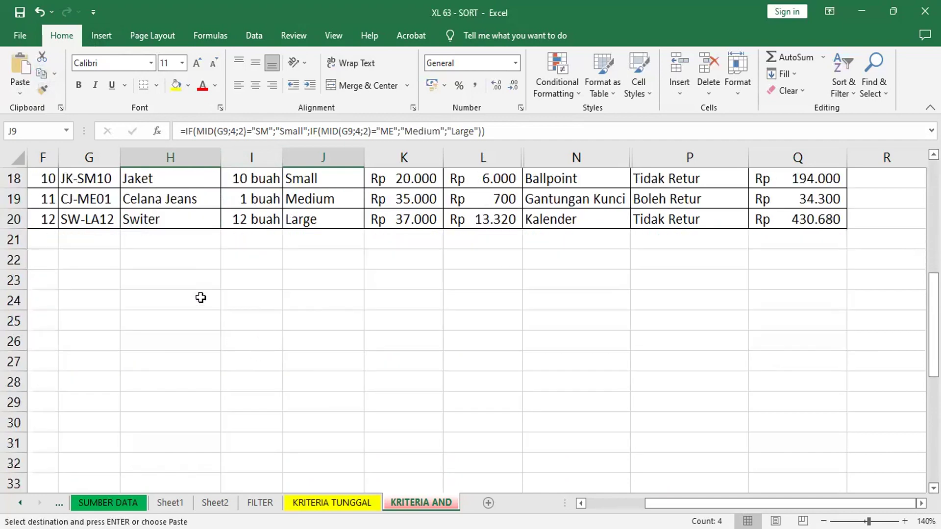
{"action": "left_click", "coordinate": [164, 266]}
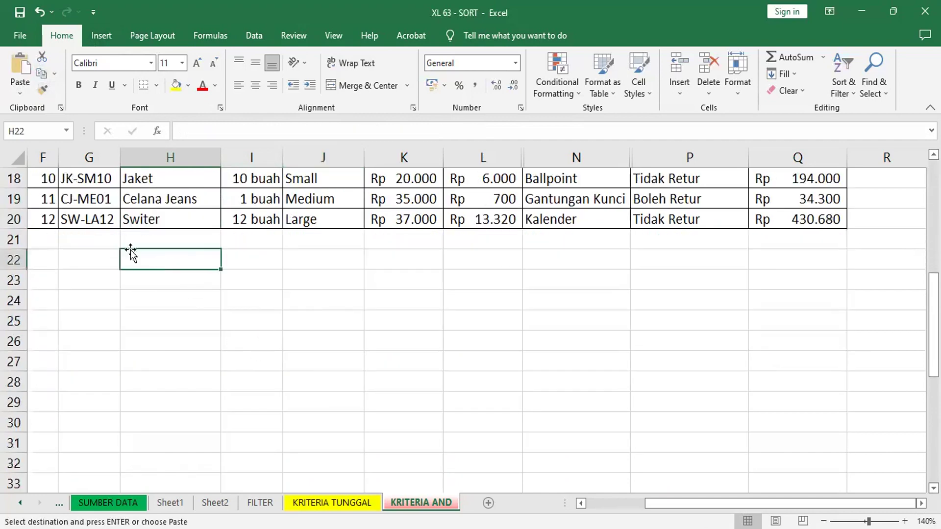
{"action": "left_click", "coordinate": [22, 66]}
{"action": "left_click", "coordinate": [170, 280]}
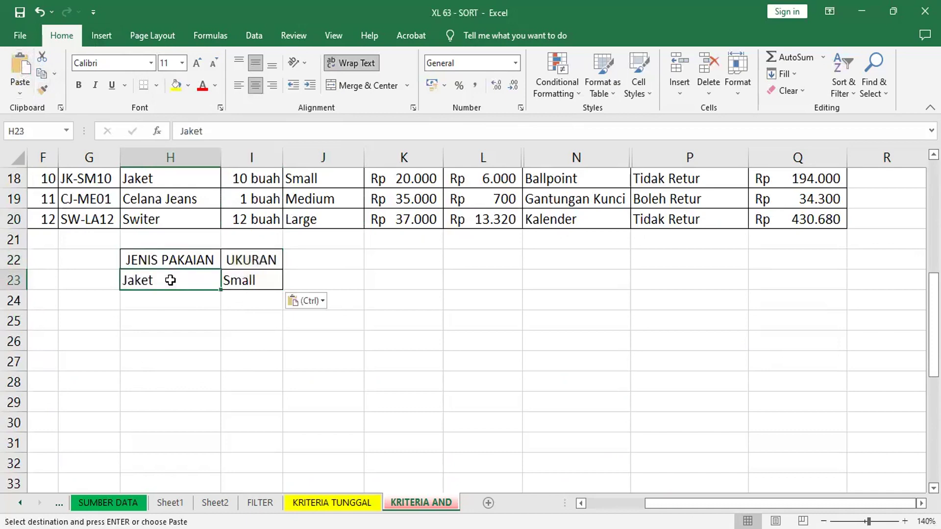
{"action": "left_click", "coordinate": [253, 282]}
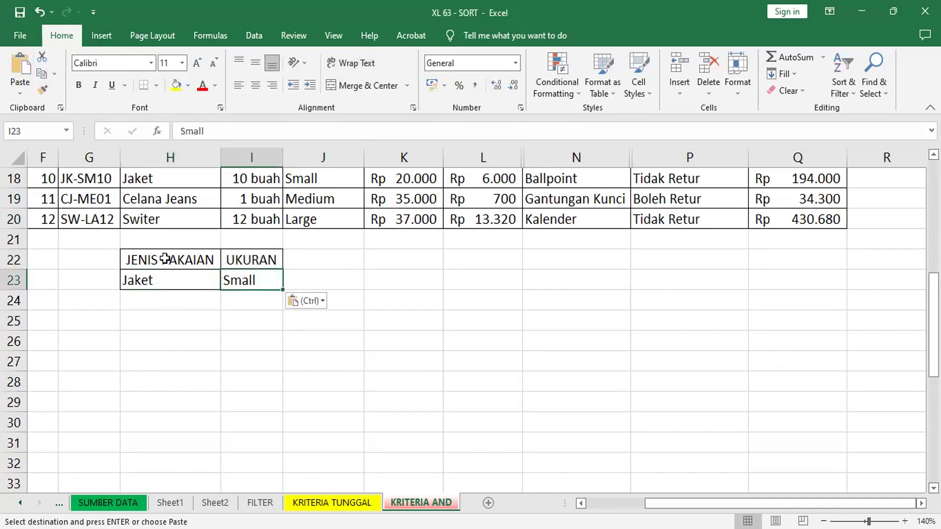
{"action": "left_click_drag", "start_coordinate": [168, 260], "coordinate": [235, 275]}
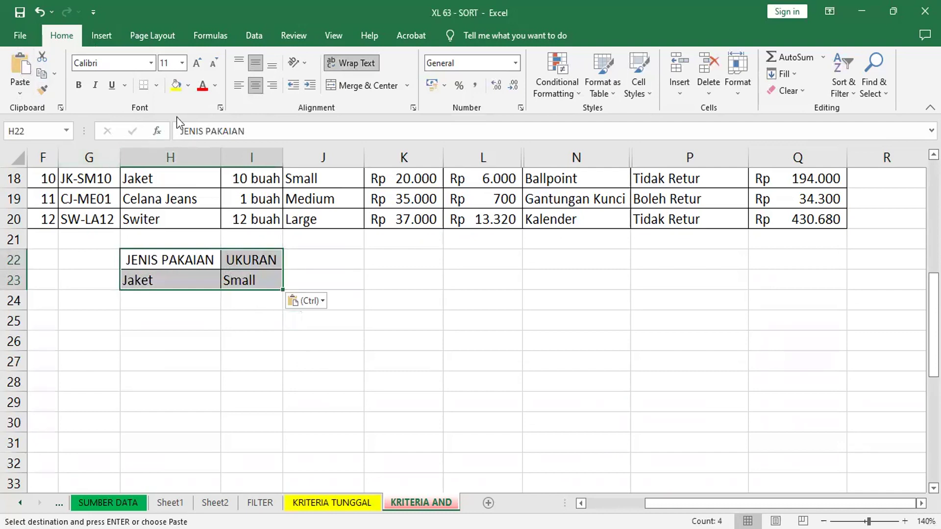
Step: Give H22:I23 a yellow fill with bold red text
{"action": "left_click", "coordinate": [176, 85]}
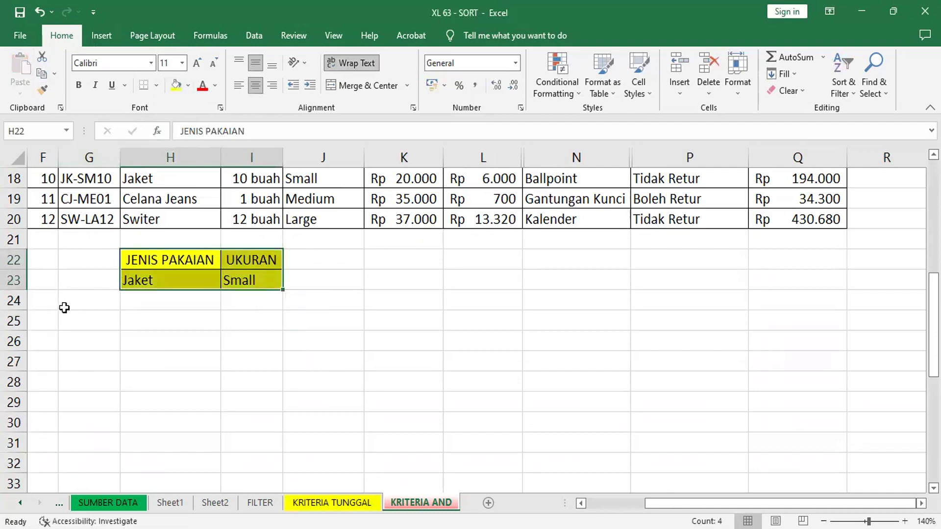
{"action": "left_click", "coordinate": [41, 300]}
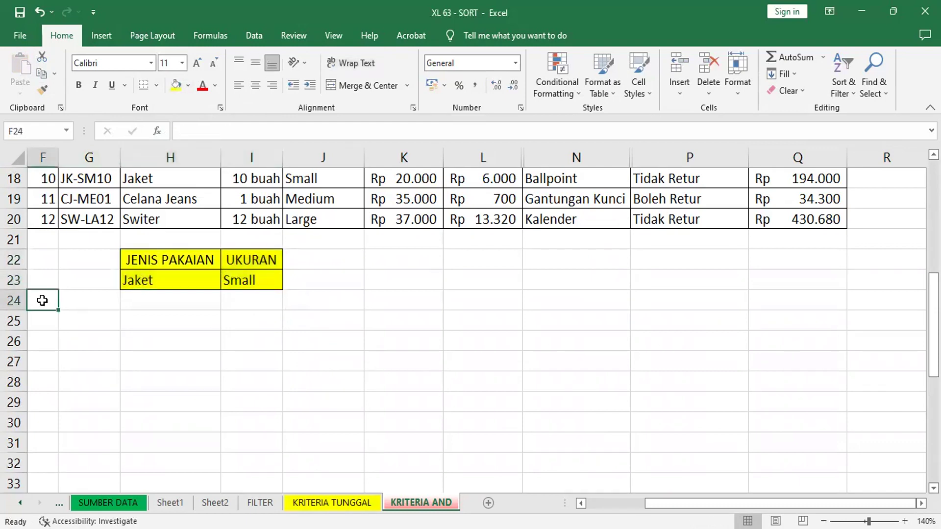
{"action": "left_click", "coordinate": [180, 84]}
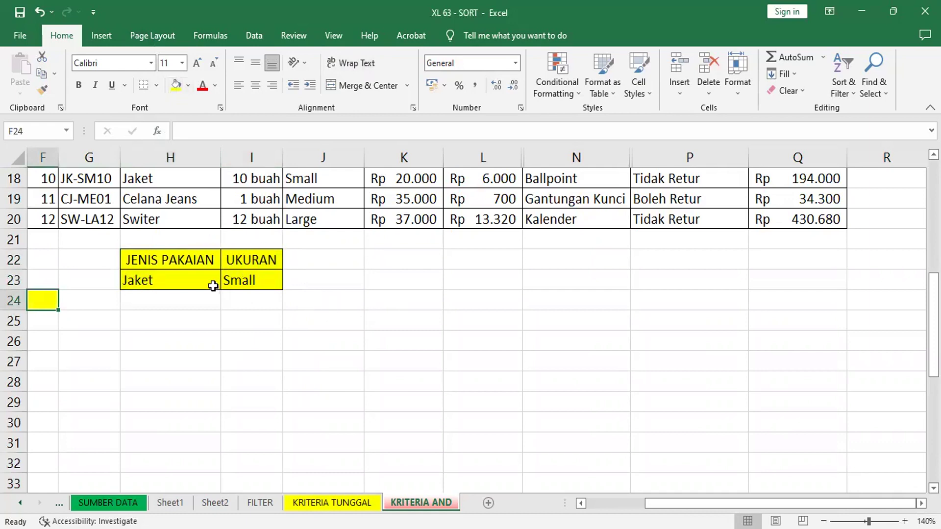
{"action": "left_click", "coordinate": [161, 266]}
{"action": "left_click_drag", "start_coordinate": [161, 265], "coordinate": [249, 274]}
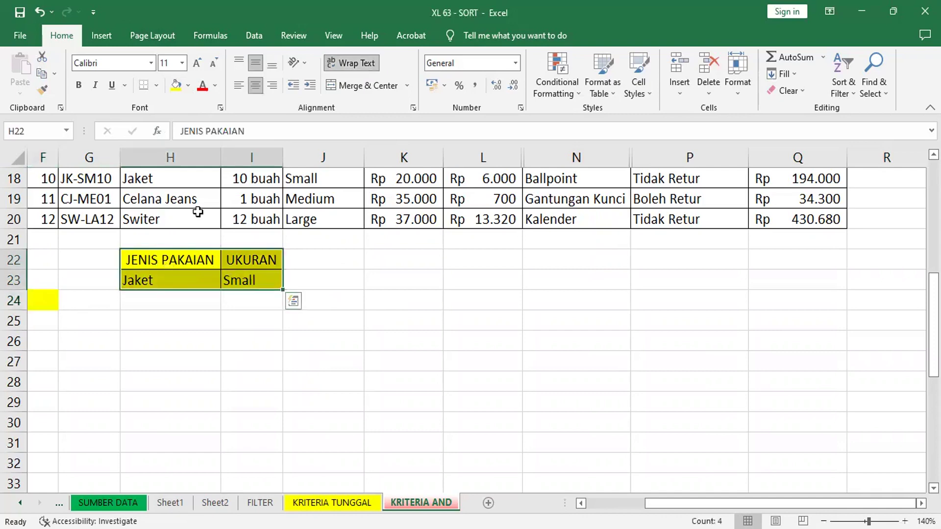
{"action": "left_click", "coordinate": [202, 85]}
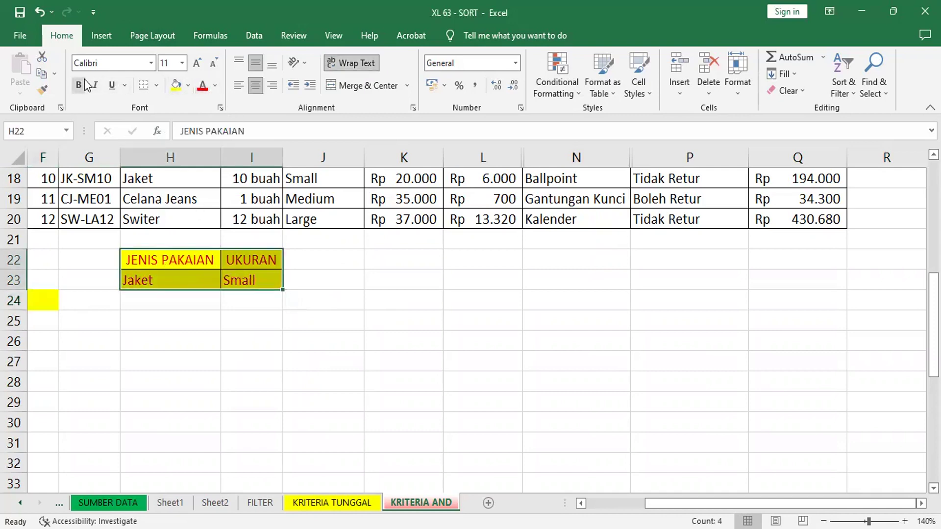
{"action": "left_click", "coordinate": [79, 84]}
{"action": "left_click", "coordinate": [37, 301]}
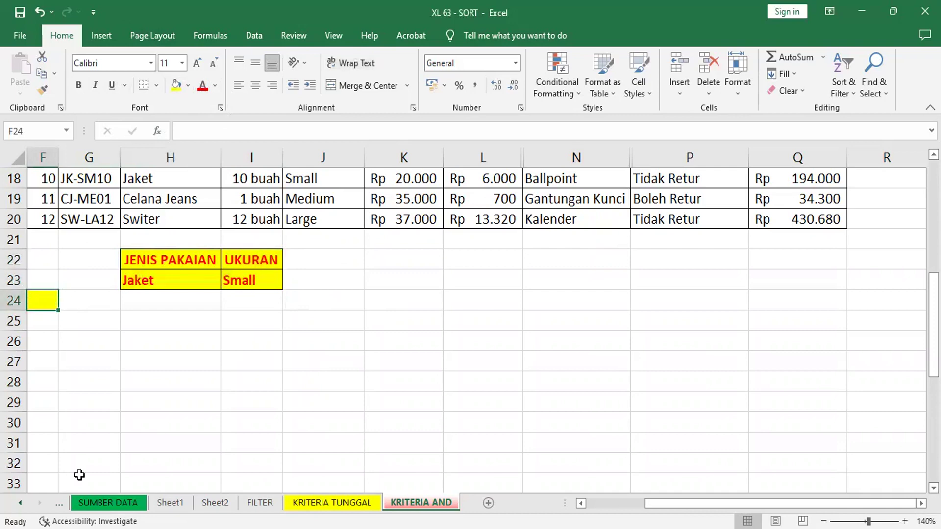
Step: Select the sales table F8:Q20 and try a light blue fill on it
{"action": "scroll", "coordinate": [387, 368], "scroll_direction": "up", "scroll_amount": 1}
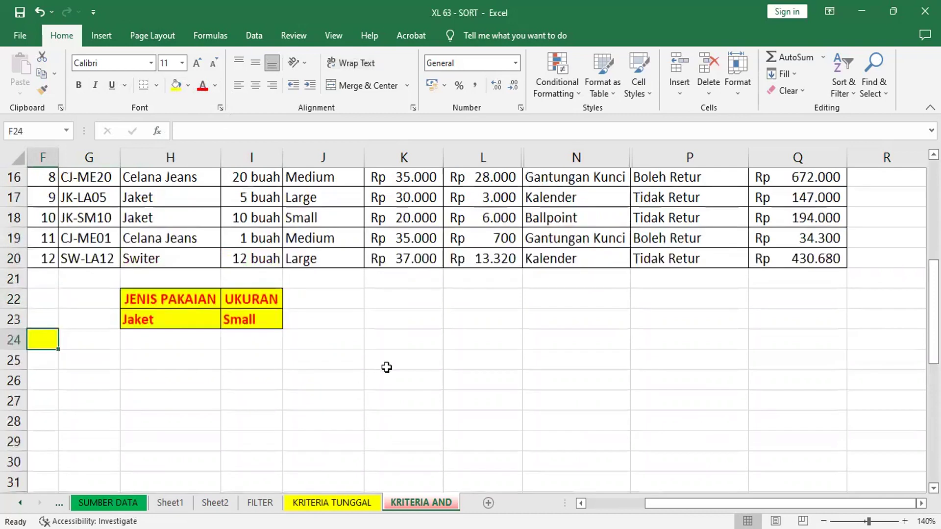
{"action": "scroll", "coordinate": [387, 367], "scroll_direction": "up", "scroll_amount": 3}
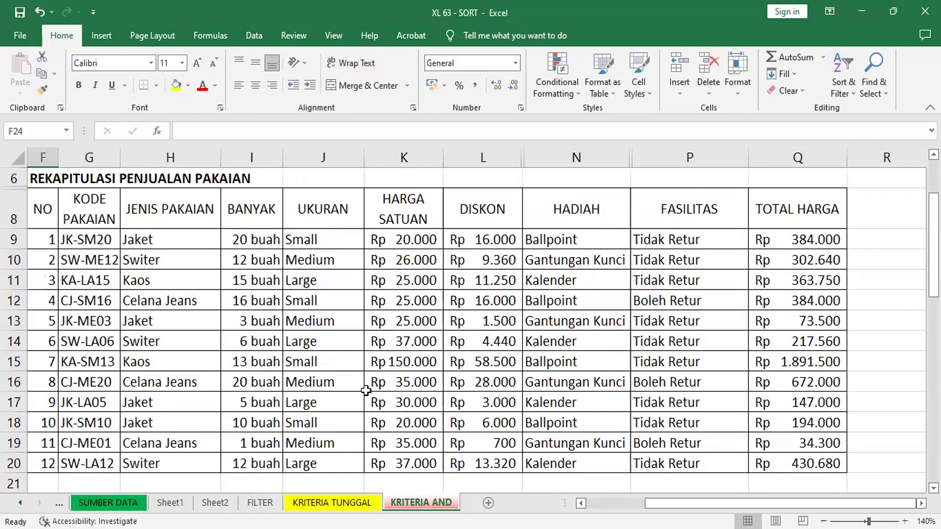
{"action": "left_click", "coordinate": [117, 324]}
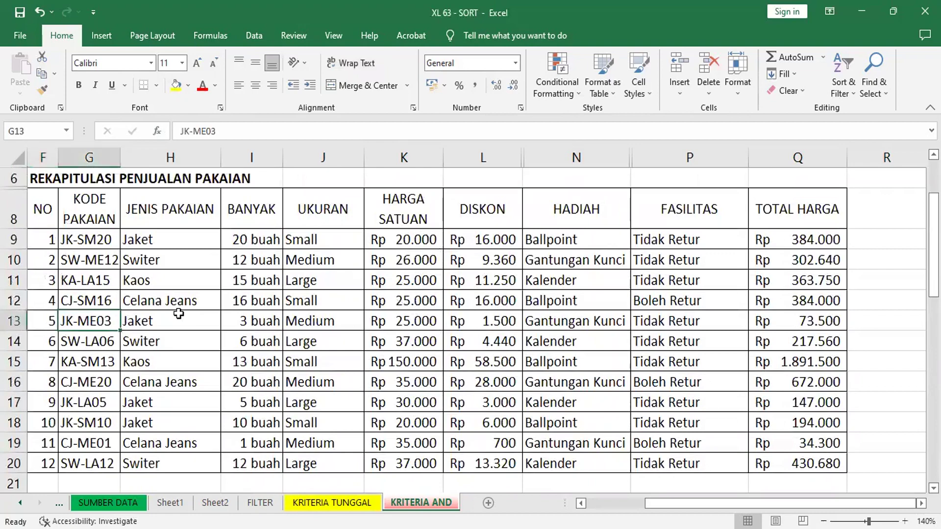
{"action": "left_click", "coordinate": [648, 362]}
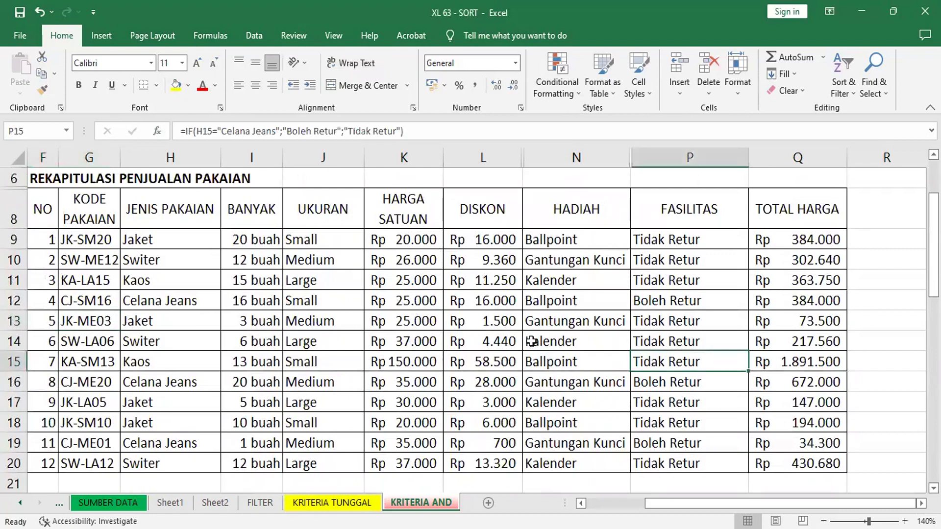
{"action": "left_click", "coordinate": [44, 209]}
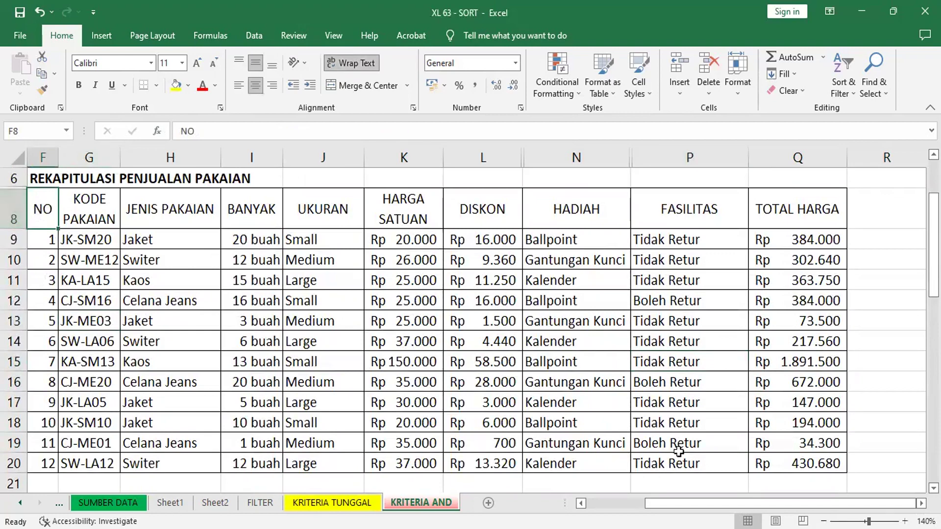
{"action": "left_click", "coordinate": [813, 463], "text": "shift"}
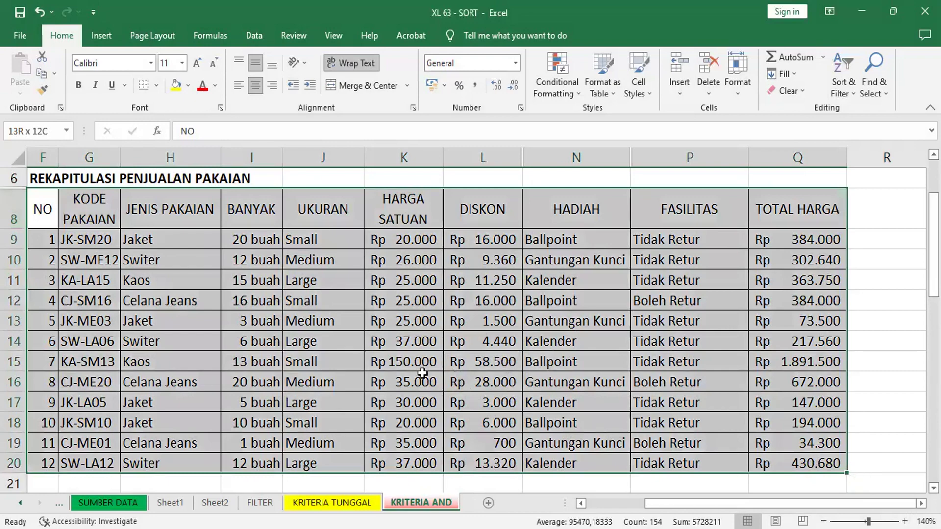
{"action": "left_click", "coordinate": [189, 86]}
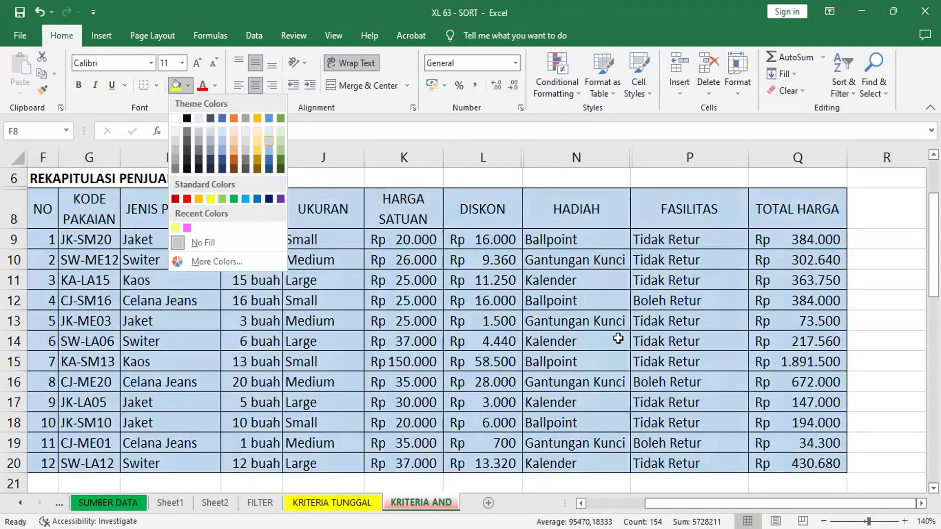
{"action": "left_click", "coordinate": [744, 375]}
{"action": "left_click", "coordinate": [195, 303]}
{"action": "left_click", "coordinate": [141, 279]}
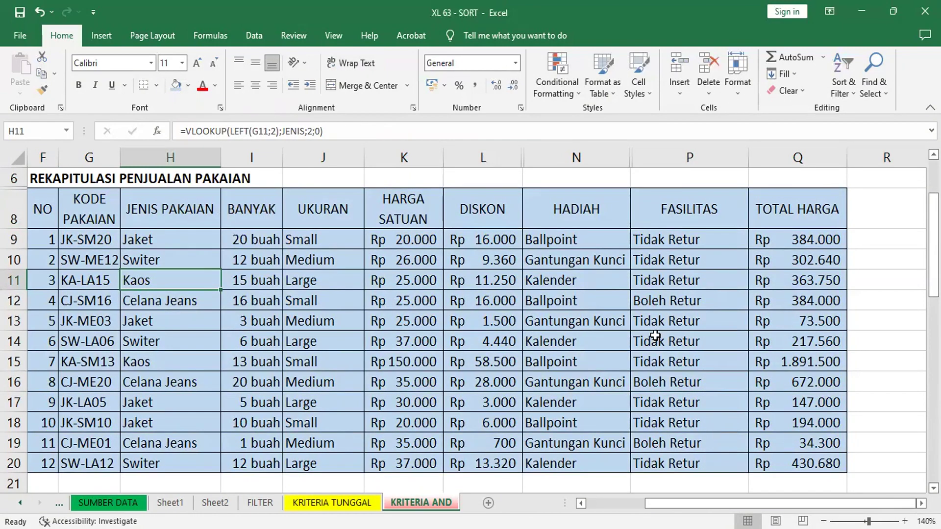
Step: Undo the blue fill and inspect the DISKON, HARGA SATUAN and HADIAH formulas
{"action": "left_click", "coordinate": [39, 15]}
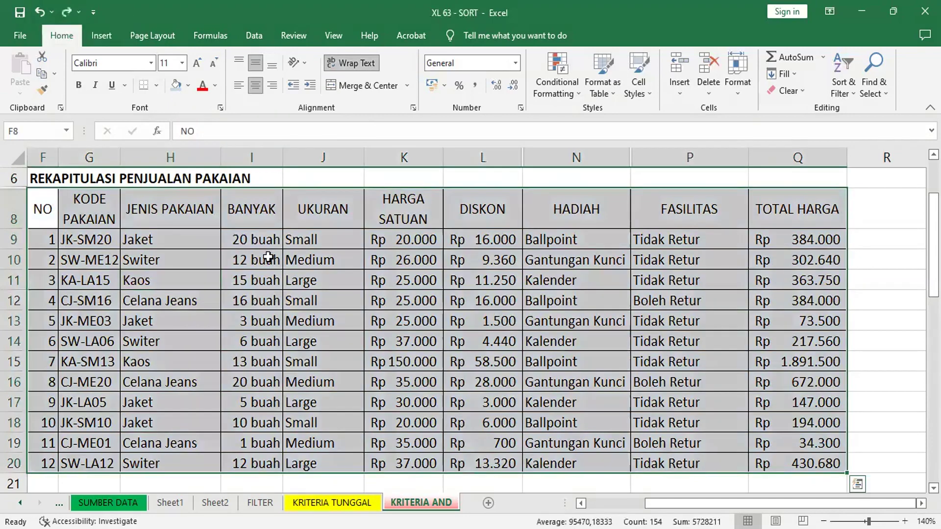
{"action": "left_click", "coordinate": [447, 301]}
{"action": "scroll", "coordinate": [431, 306], "scroll_direction": "down", "scroll_amount": 3}
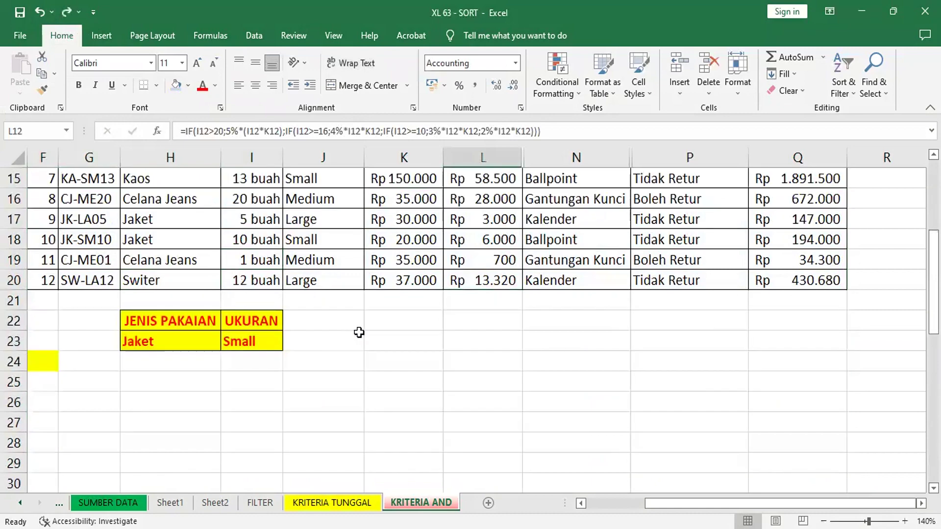
{"action": "left_click", "coordinate": [52, 361]}
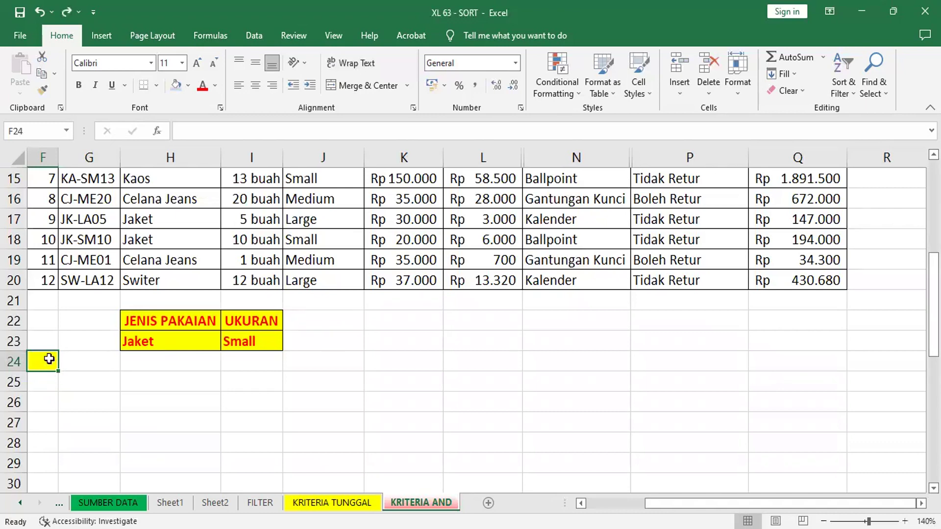
{"action": "left_click", "coordinate": [403, 217]}
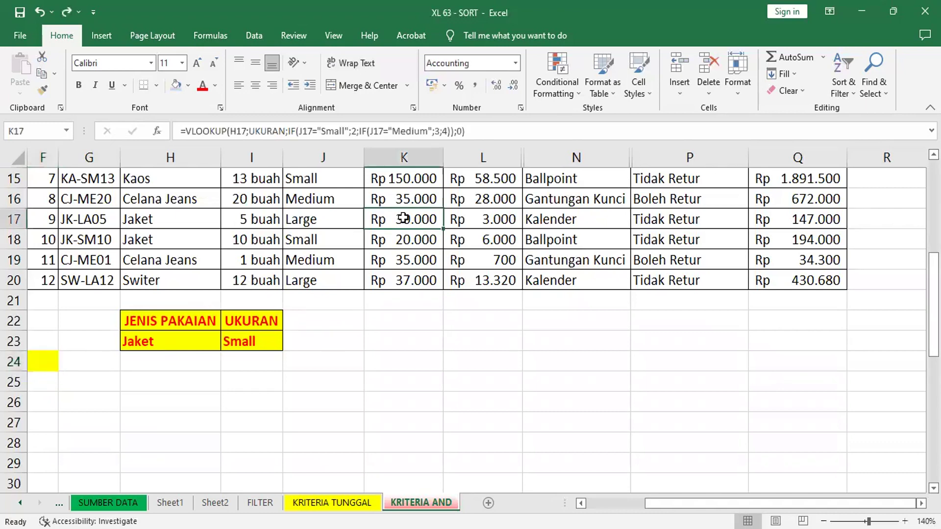
{"action": "left_click", "coordinate": [609, 221]}
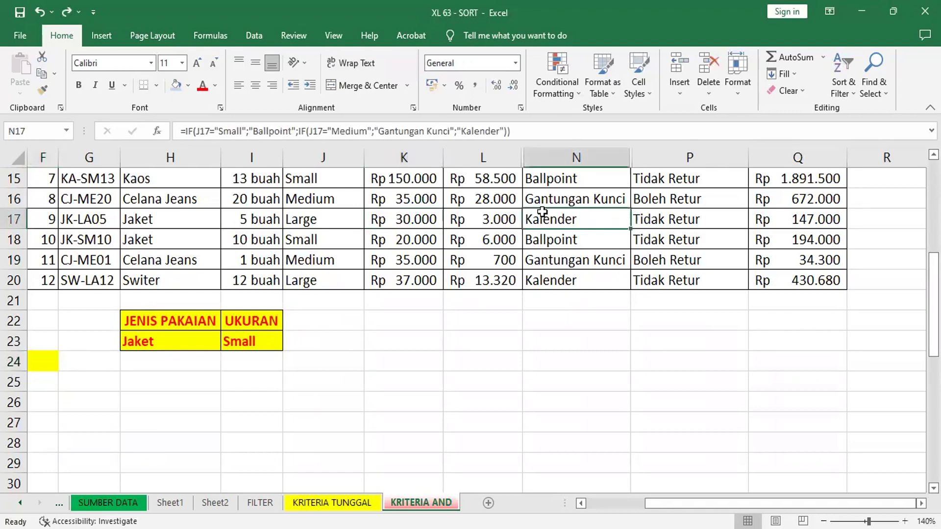
Step: Run Advanced Filter with criteria range H22:I23, copying matching rows to F24
{"action": "left_click", "coordinate": [251, 38]}
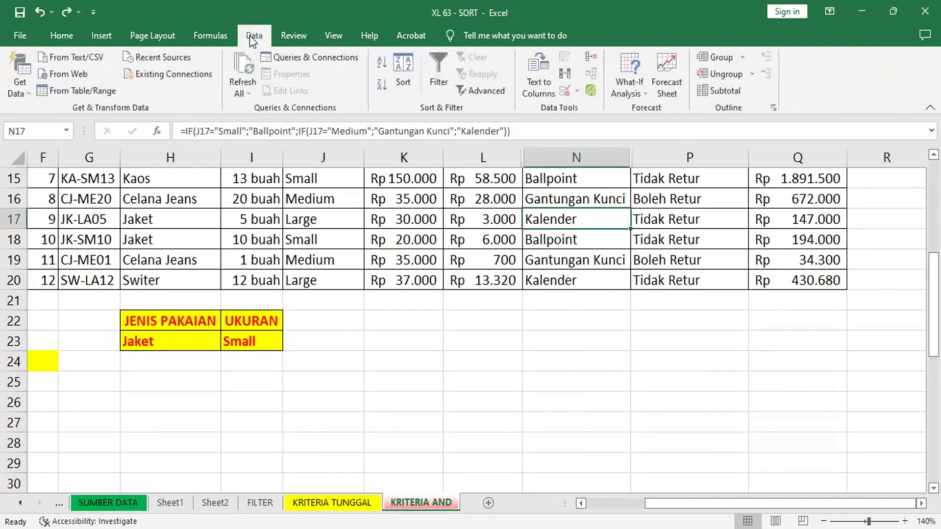
{"action": "left_click", "coordinate": [493, 92]}
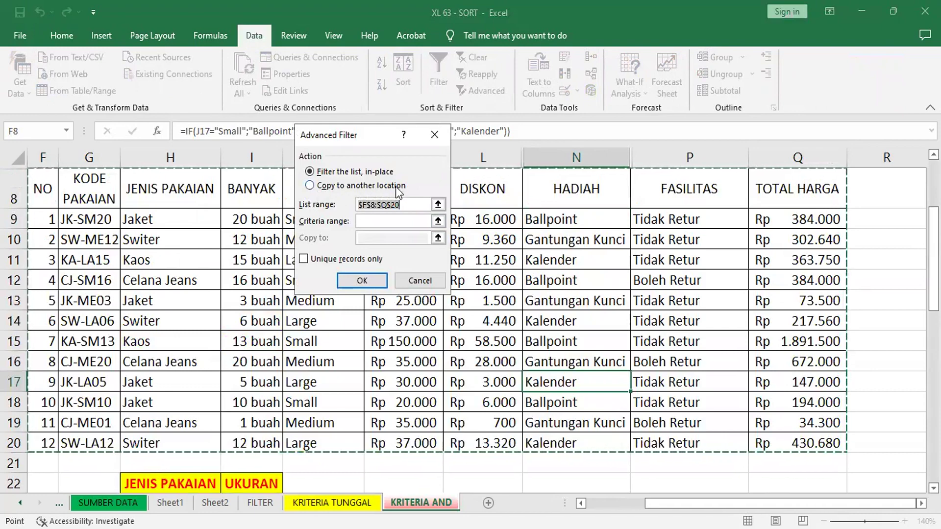
{"action": "left_click", "coordinate": [309, 186]}
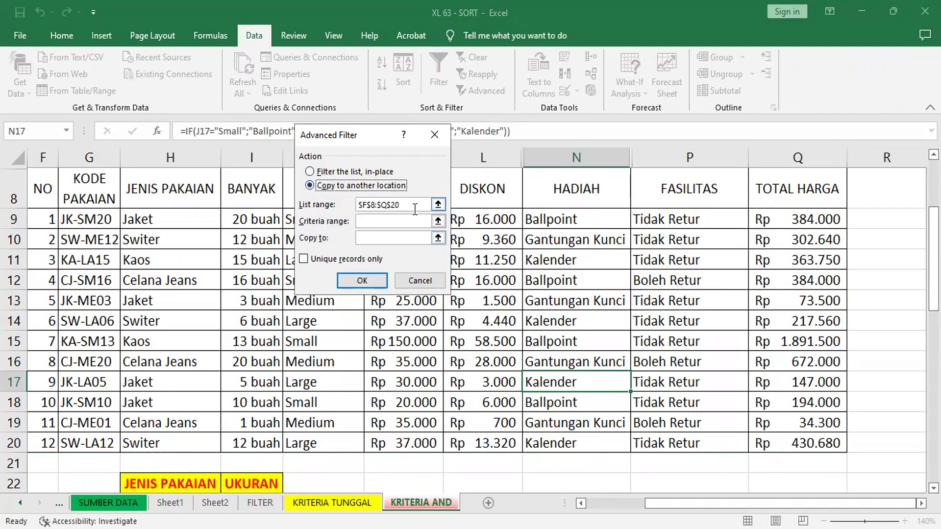
{"action": "left_click", "coordinate": [402, 222]}
{"action": "left_click", "coordinate": [392, 222]}
{"action": "scroll", "coordinate": [393, 222], "scroll_direction": "down", "scroll_amount": 3}
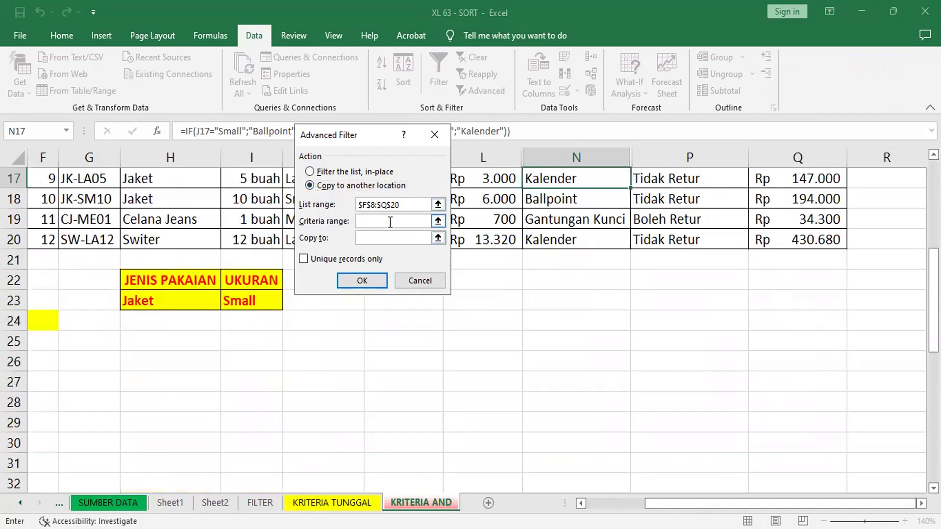
{"action": "left_click", "coordinate": [148, 284]}
{"action": "left_click_drag", "start_coordinate": [148, 284], "coordinate": [236, 300]}
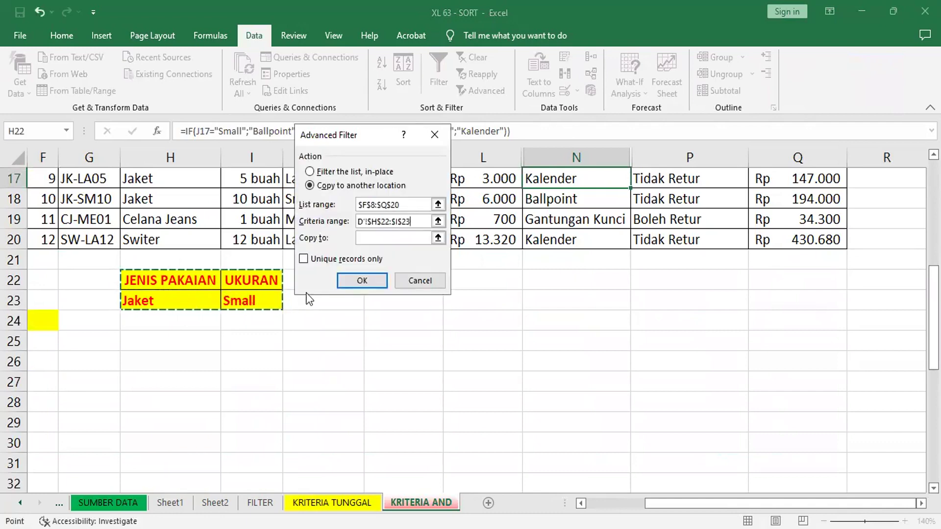
{"action": "left_click", "coordinate": [375, 237]}
{"action": "left_click", "coordinate": [39, 320]}
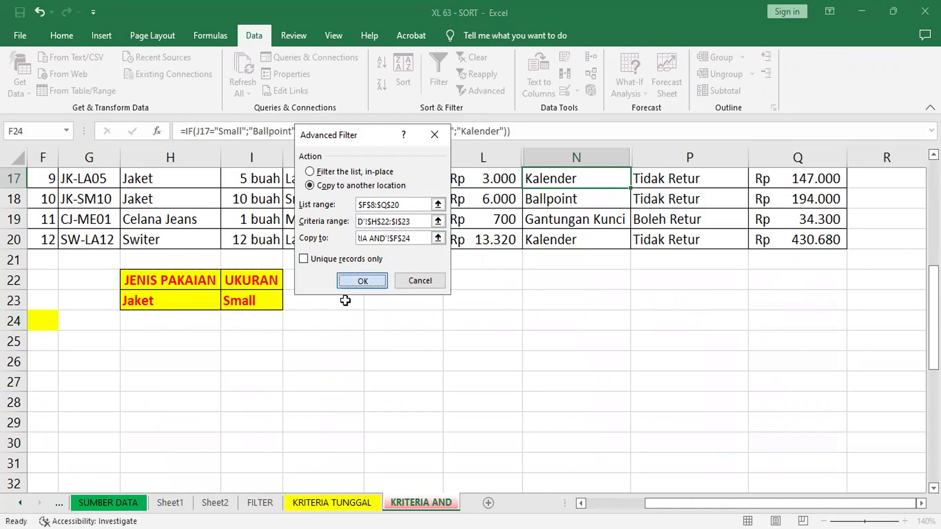
{"action": "left_click", "coordinate": [361, 281]}
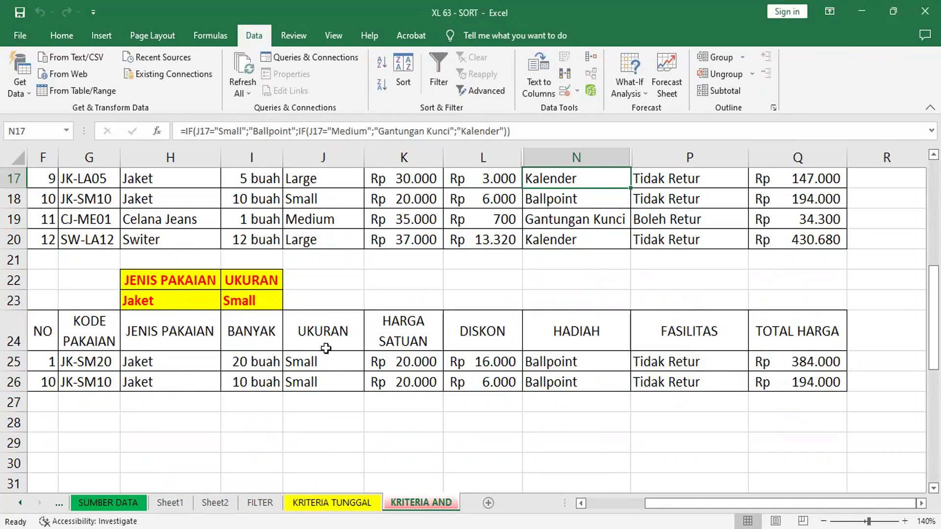
Step: Select result cells H24:H26, bring up the Home tools, then select criteria cells H22:H23
{"action": "left_click_drag", "start_coordinate": [161, 329], "coordinate": [161, 375]}
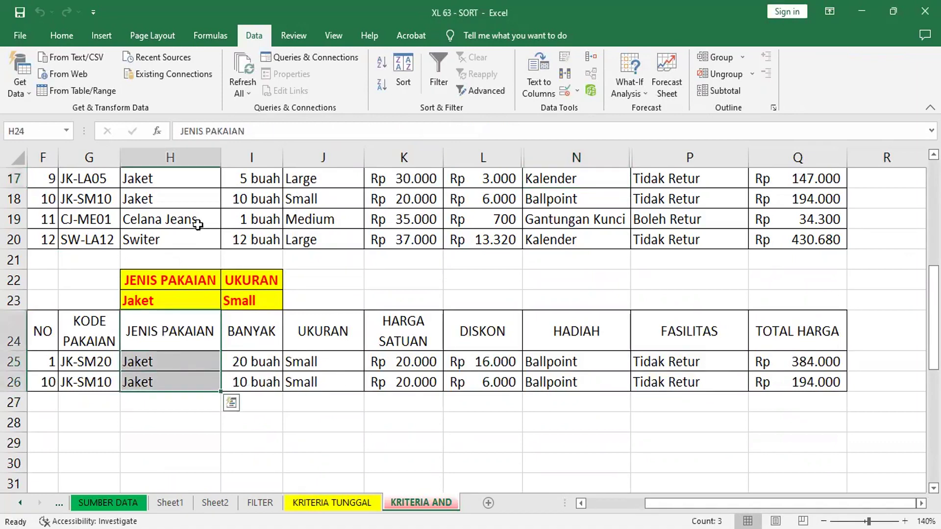
{"action": "left_click", "coordinate": [62, 40]}
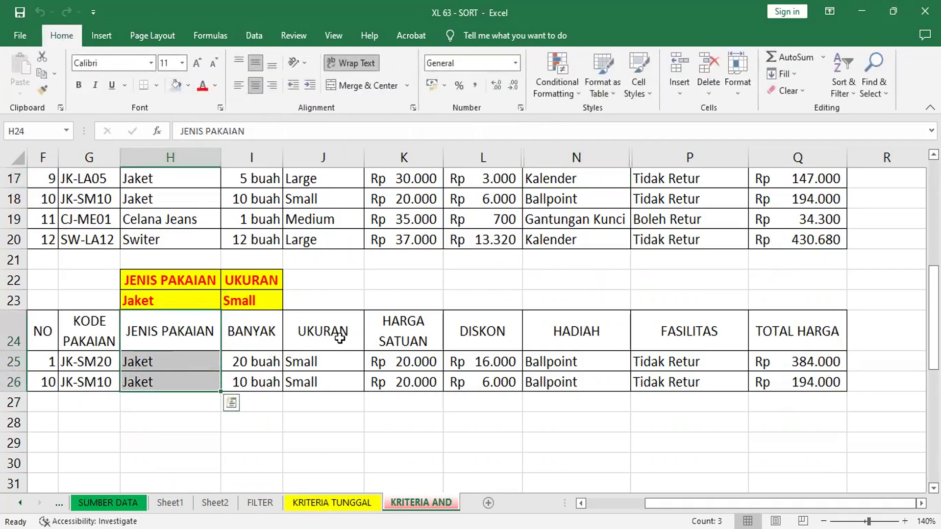
{"action": "left_click_drag", "start_coordinate": [194, 277], "coordinate": [193, 301]}
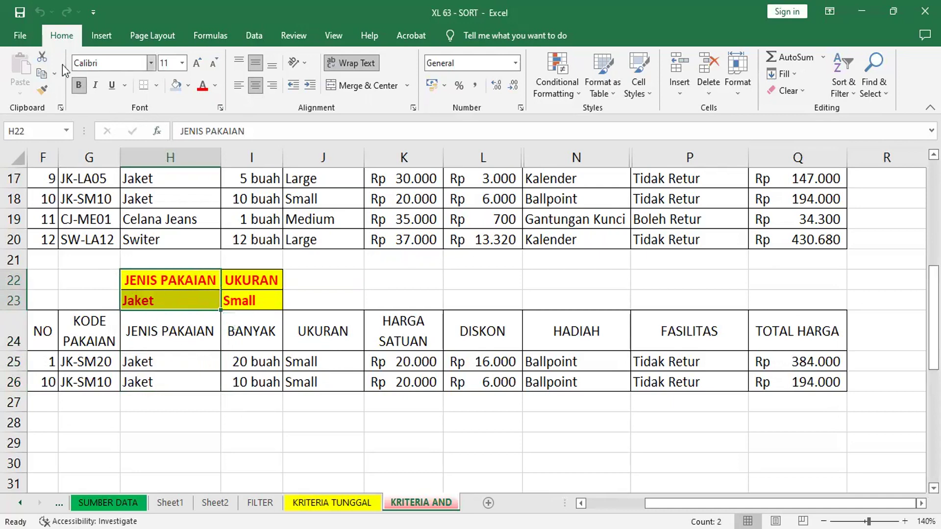
{"action": "left_click", "coordinate": [41, 95]}
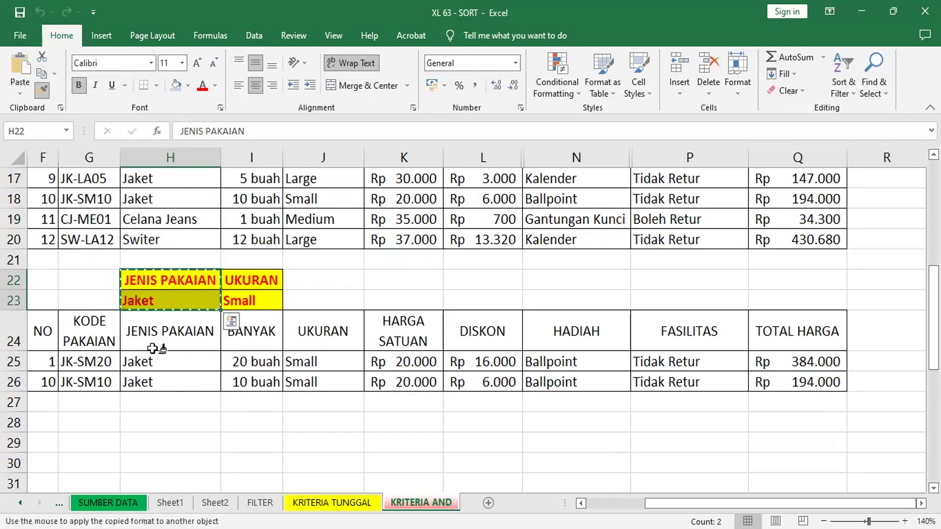
{"action": "left_click_drag", "start_coordinate": [165, 332], "coordinate": [186, 378]}
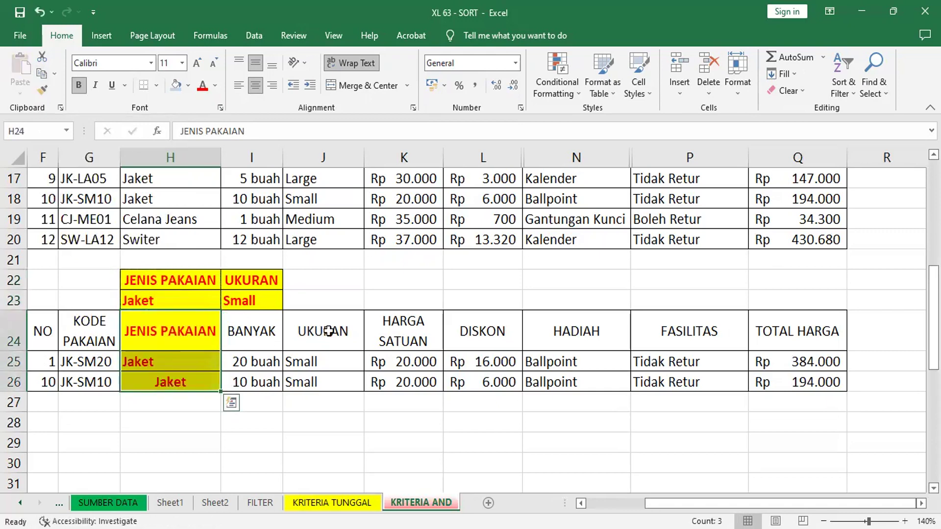
{"action": "left_click_drag", "start_coordinate": [260, 281], "coordinate": [259, 300]}
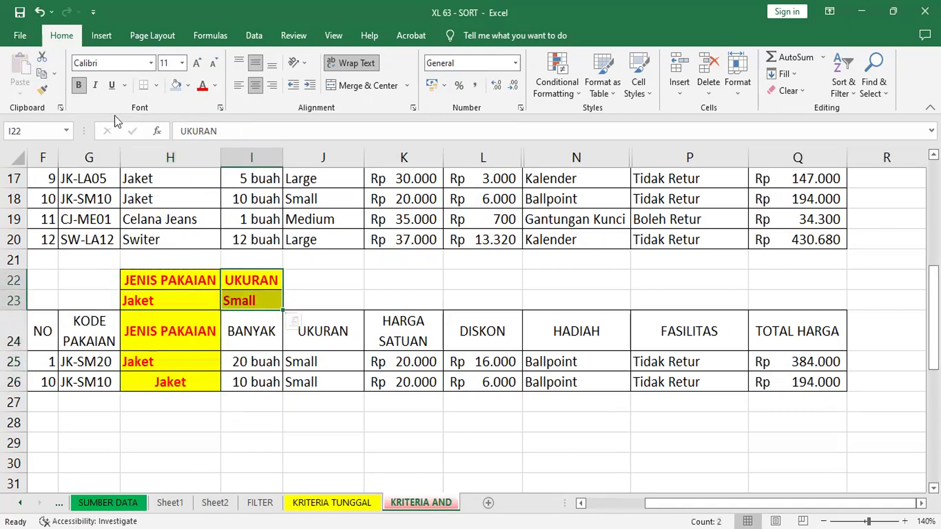
{"action": "left_click", "coordinate": [48, 89]}
{"action": "left_click_drag", "start_coordinate": [300, 324], "coordinate": [333, 376]}
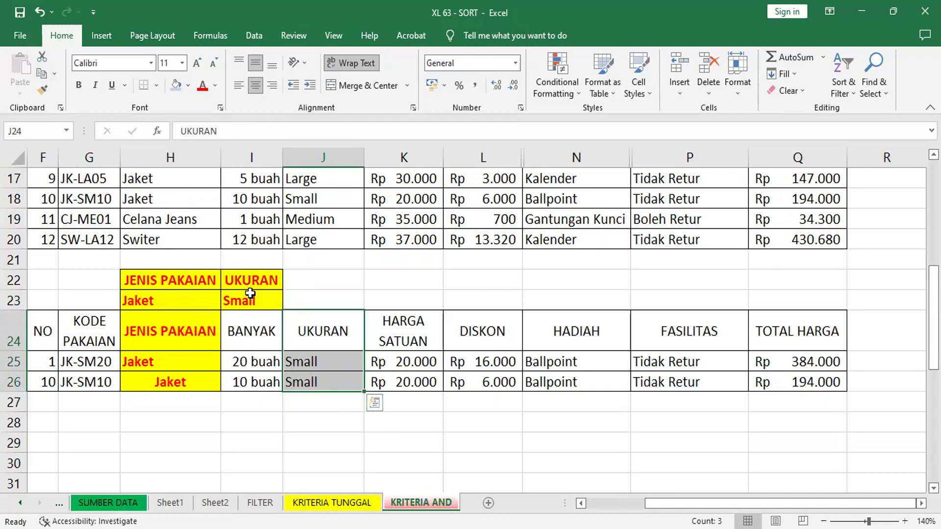
{"action": "left_click_drag", "start_coordinate": [250, 278], "coordinate": [254, 304]}
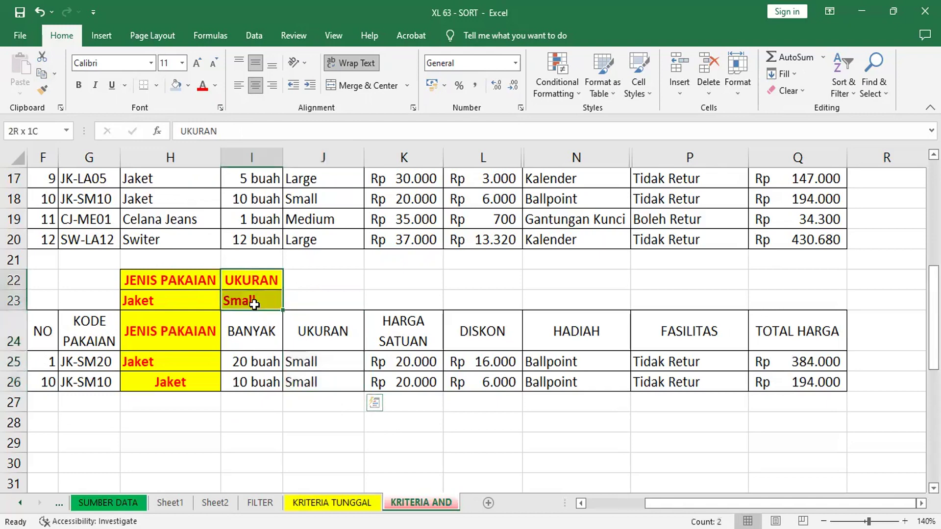
{"action": "left_click", "coordinate": [43, 90]}
{"action": "left_click_drag", "start_coordinate": [321, 333], "coordinate": [327, 373]}
{"action": "left_click", "coordinate": [495, 426]}
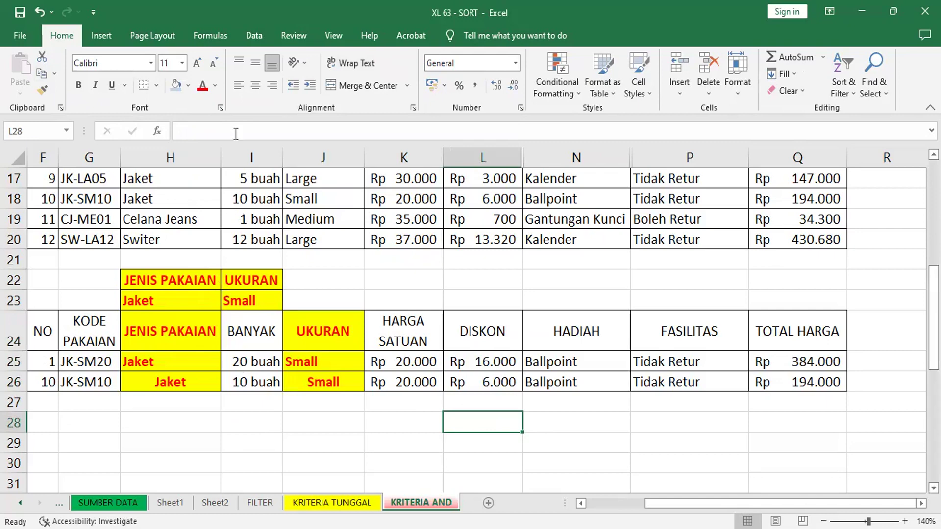
{"action": "left_click", "coordinate": [42, 12]}
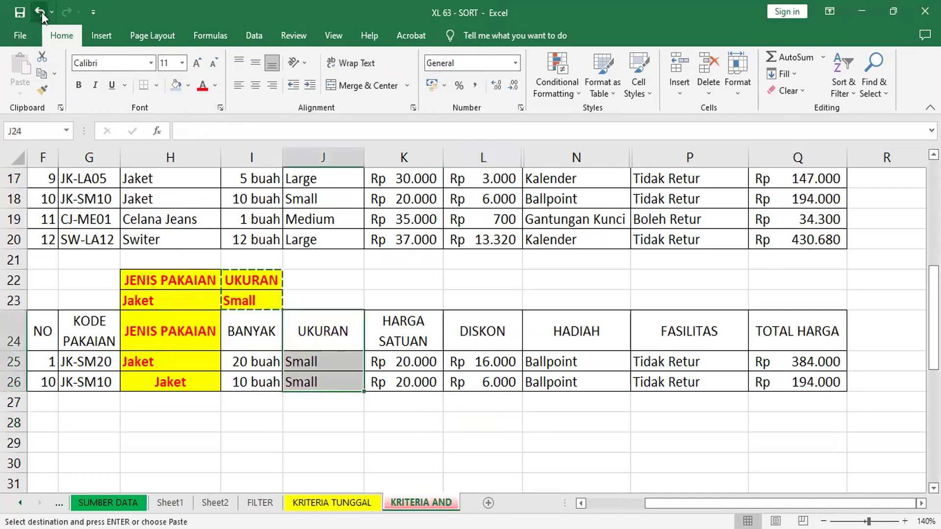
{"action": "left_click", "coordinate": [42, 12]}
{"action": "left_click", "coordinate": [337, 437]}
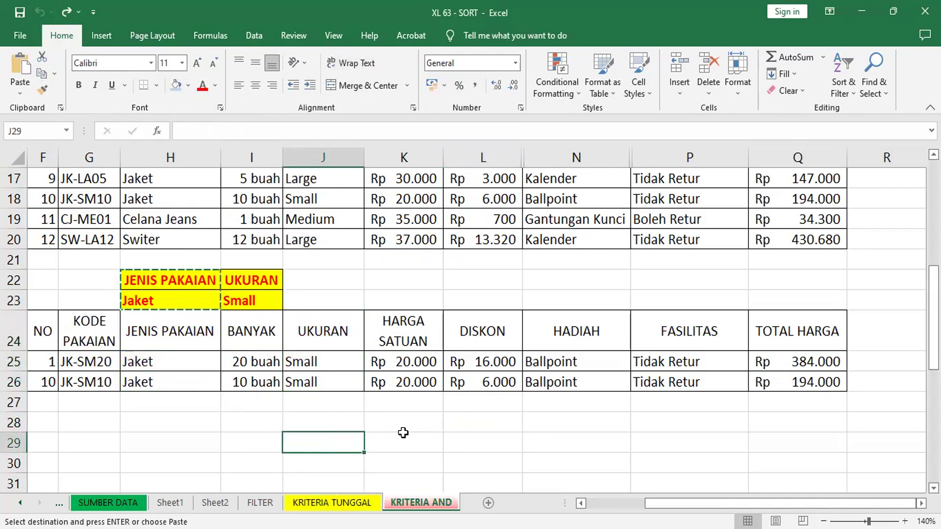
Step: Turn the table's filter on and back off from a UKURAN cell
{"action": "scroll", "coordinate": [369, 380], "scroll_direction": "up", "scroll_amount": 3}
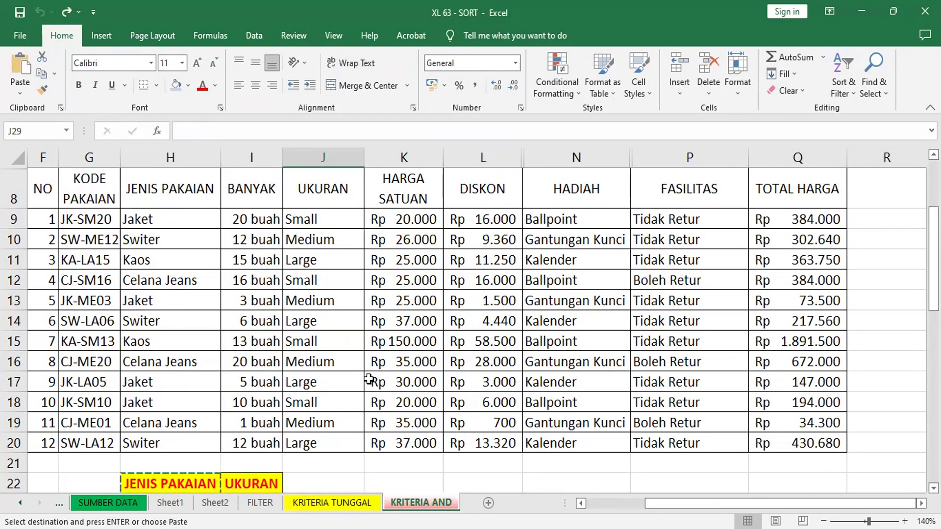
{"action": "scroll", "coordinate": [369, 379], "scroll_direction": "down", "scroll_amount": 3}
{"action": "scroll", "coordinate": [369, 379], "scroll_direction": "up", "scroll_amount": 3}
{"action": "left_click", "coordinate": [323, 300]}
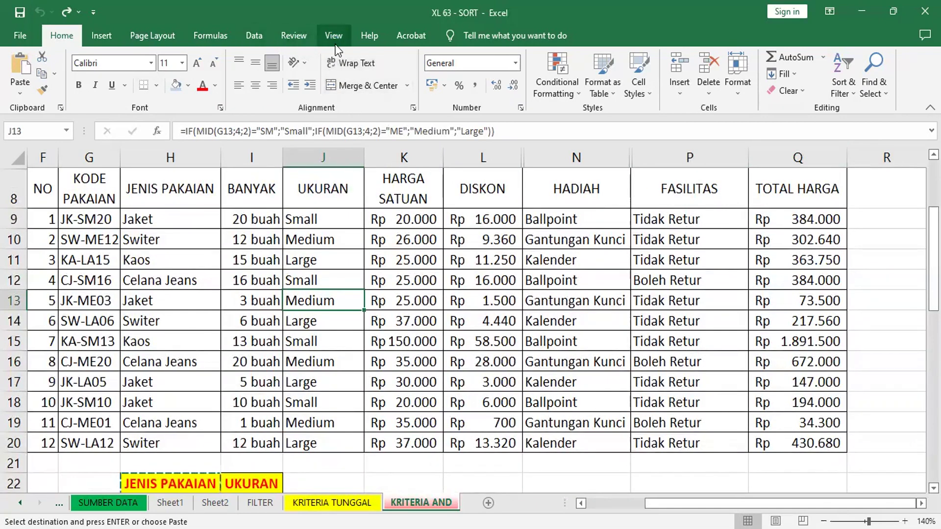
{"action": "left_click", "coordinate": [258, 39]}
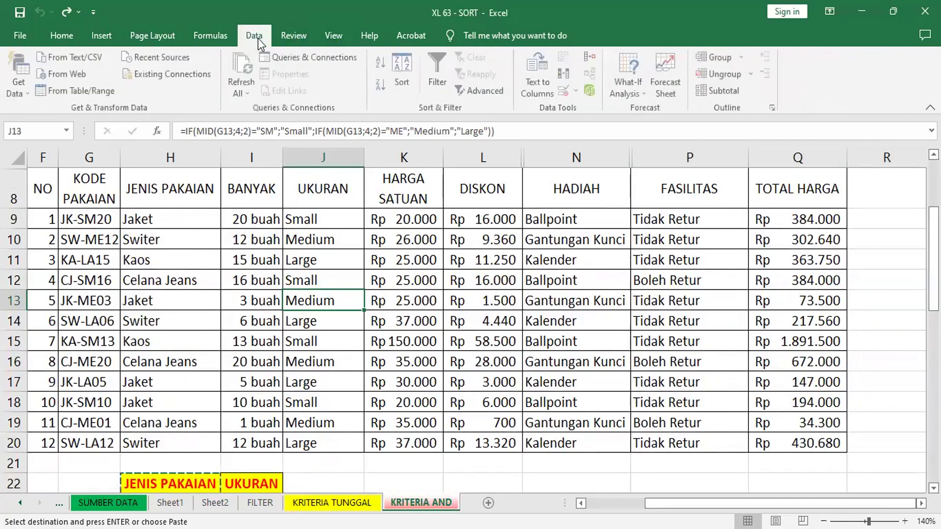
{"action": "left_click", "coordinate": [446, 59]}
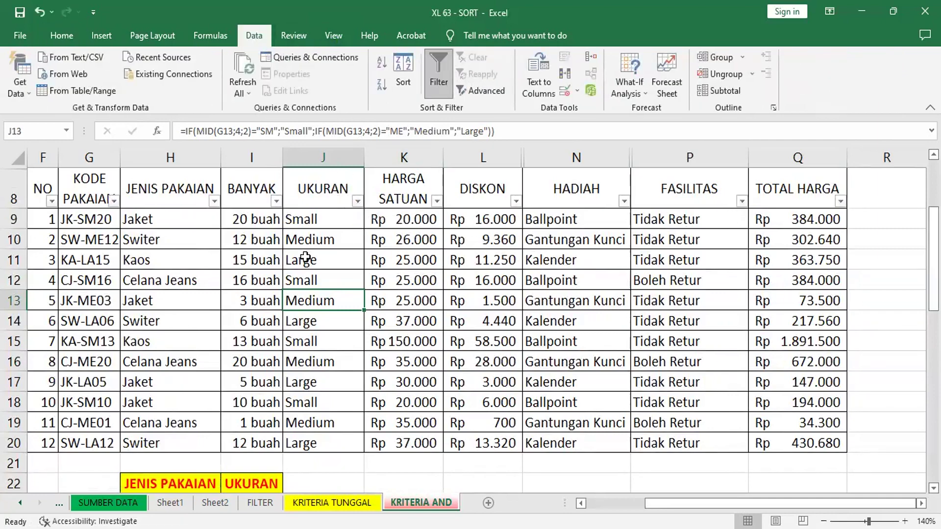
{"action": "left_click", "coordinate": [438, 78]}
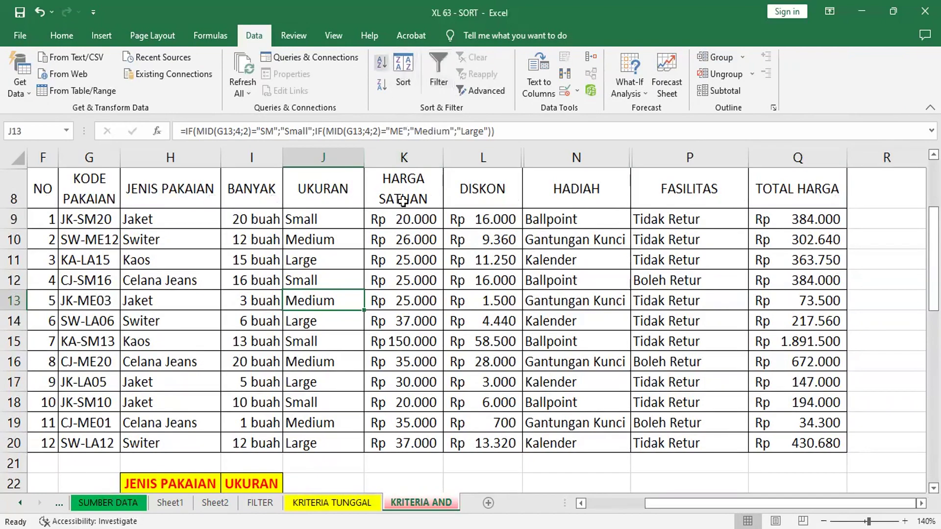
Step: Sort ascending by HARGA SATUAN, then by UKURAN to group Large, Medium and Small
{"action": "key", "text": "Up"}
{"action": "key", "text": "Right"}
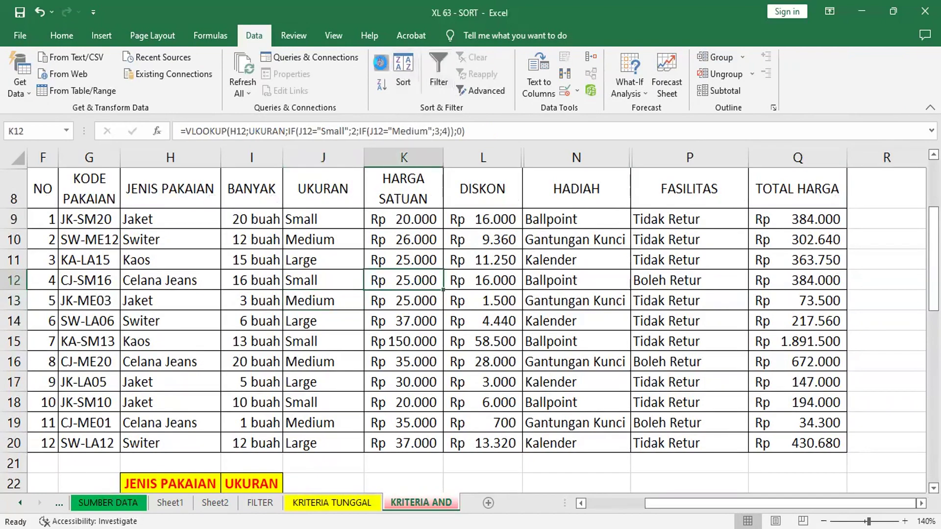
{"action": "left_click", "coordinate": [381, 64]}
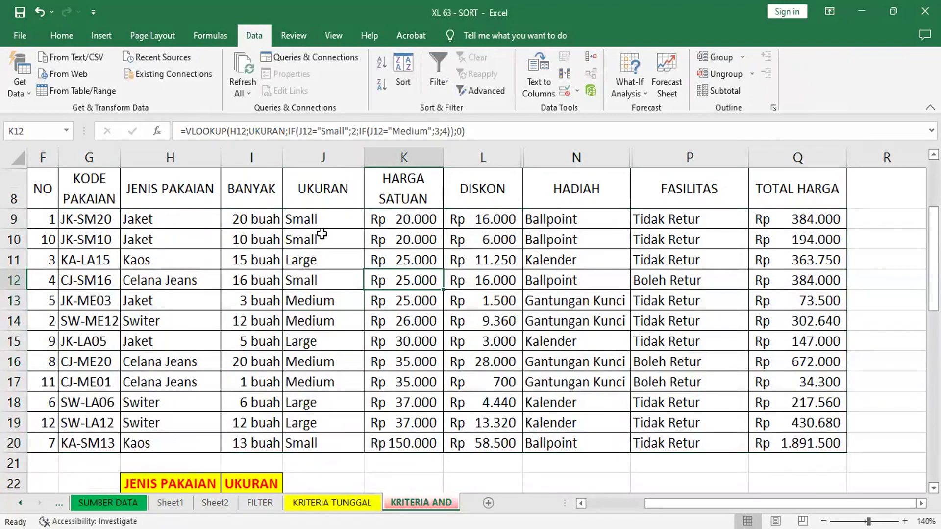
{"action": "key", "text": "Left"}
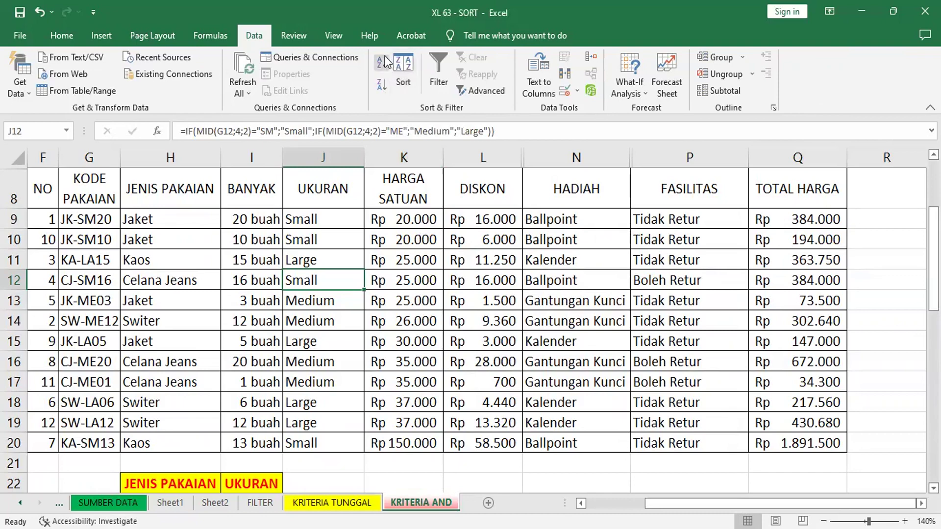
{"action": "left_click", "coordinate": [380, 63]}
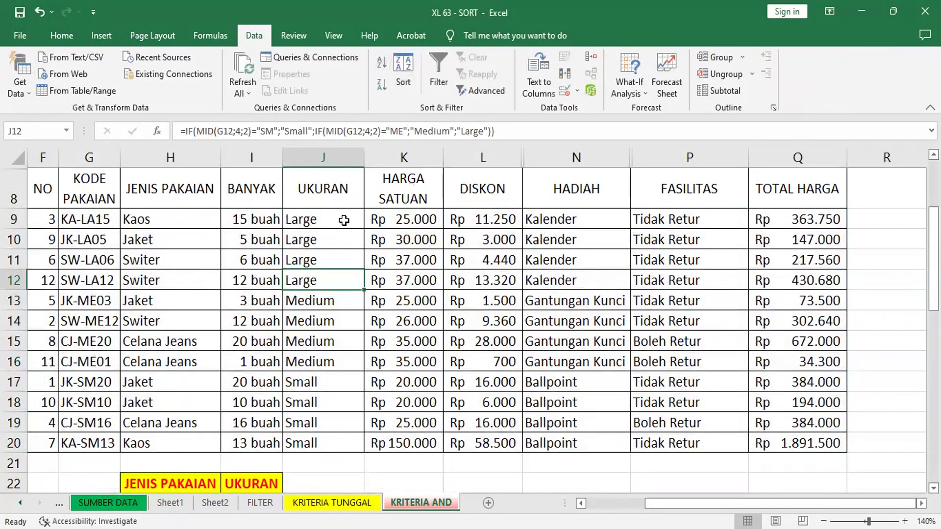
{"action": "left_click_drag", "start_coordinate": [343, 223], "coordinate": [337, 439]}
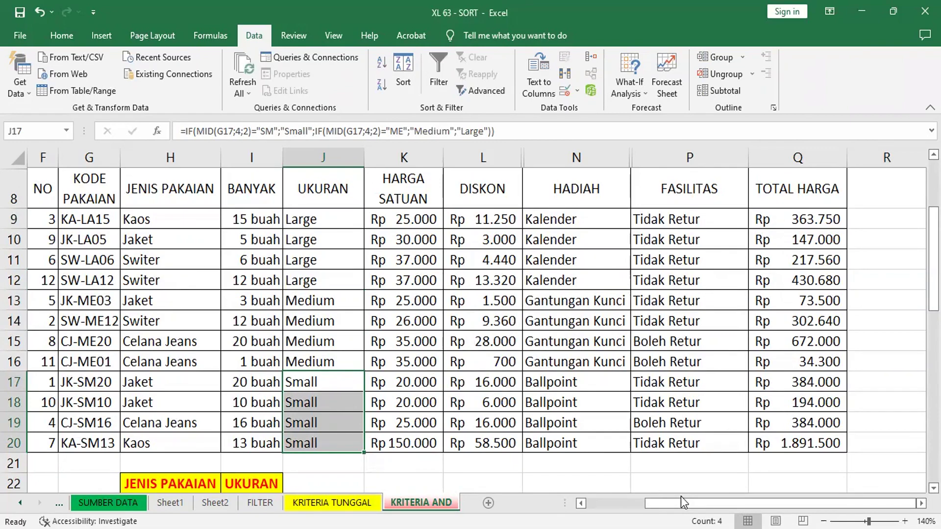
{"action": "left_click_drag", "start_coordinate": [308, 224], "coordinate": [673, 274]}
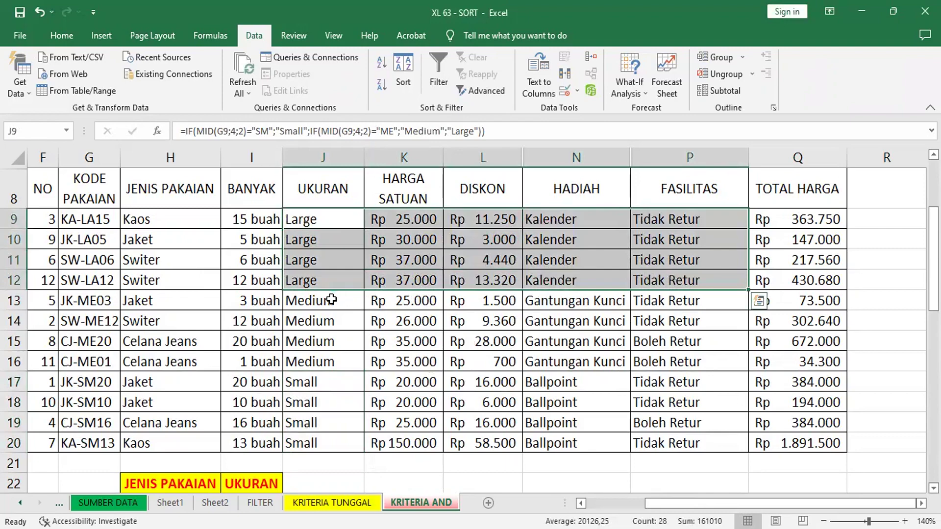
{"action": "mouse_move", "coordinate": [333, 298]}
{"action": "left_mouse_down"}
{"action": "mouse_move", "coordinate": [518, 356]}
{"action": "mouse_move", "coordinate": [657, 359]}
{"action": "left_mouse_up"}
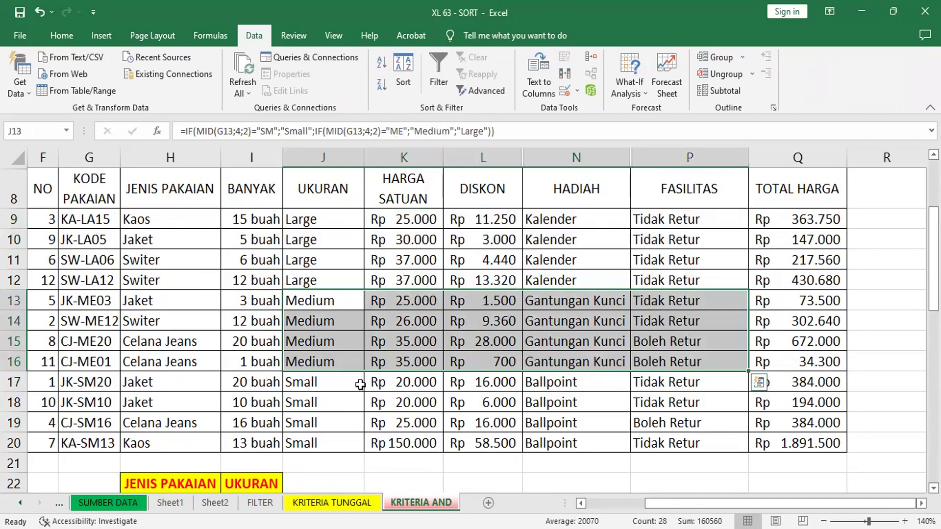
{"action": "mouse_move", "coordinate": [333, 382]}
{"action": "left_mouse_down"}
{"action": "mouse_move", "coordinate": [389, 410]}
{"action": "mouse_move", "coordinate": [670, 452]}
{"action": "left_mouse_up"}
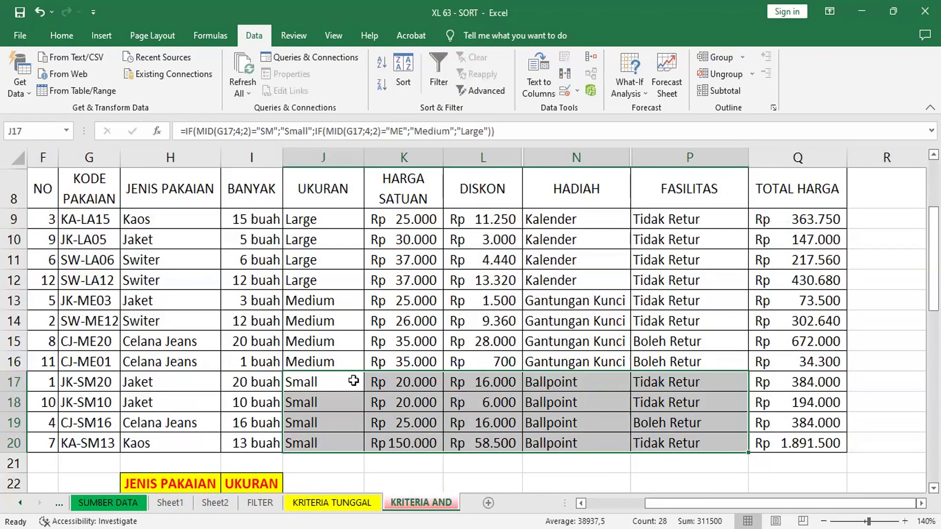
{"action": "scroll", "coordinate": [376, 365], "scroll_direction": "down", "scroll_amount": 2}
{"action": "scroll", "coordinate": [376, 365], "scroll_direction": "up", "scroll_amount": 1}
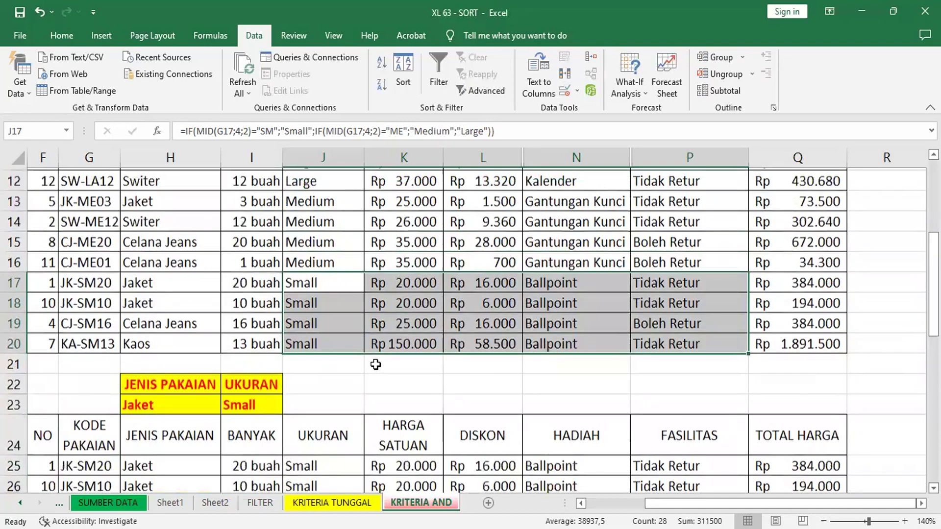
{"action": "key", "text": "ctrl+Up"}
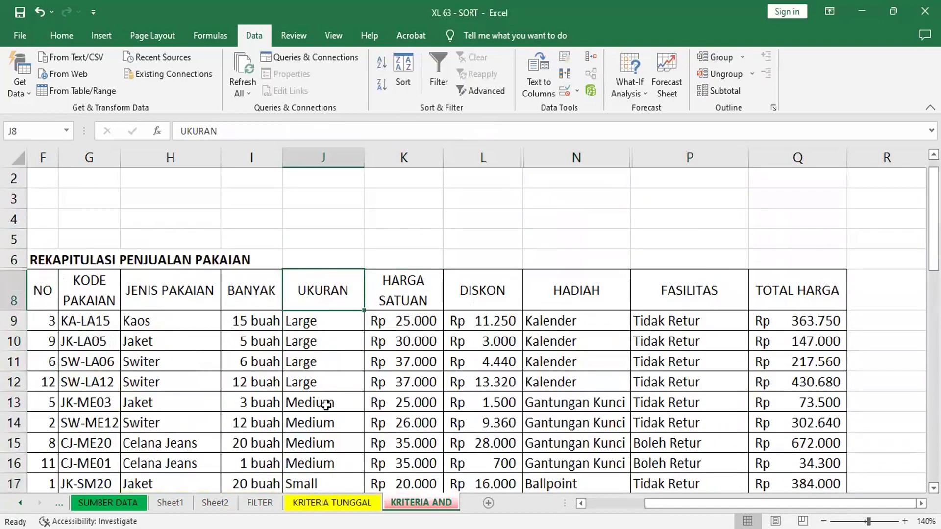
{"action": "left_click", "coordinate": [326, 404], "text": "ctrl"}
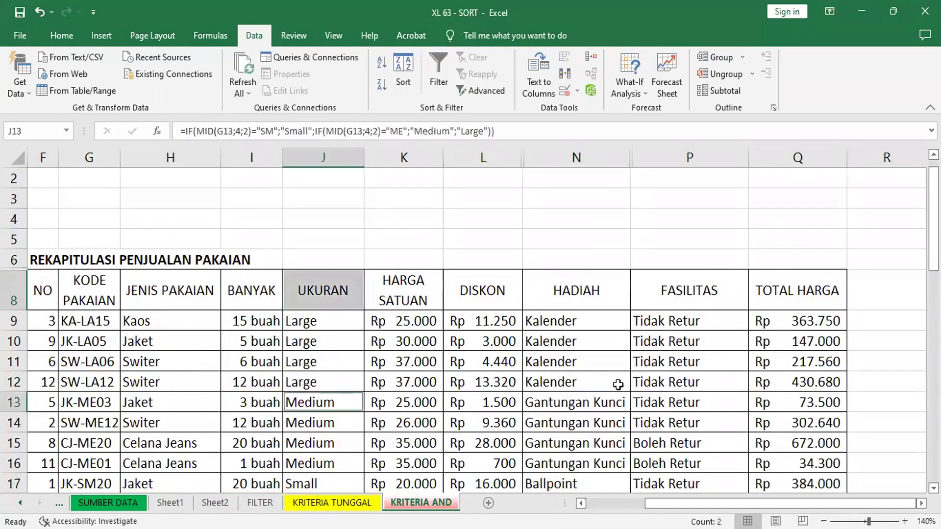
{"action": "left_click", "coordinate": [700, 293], "text": "ctrl"}
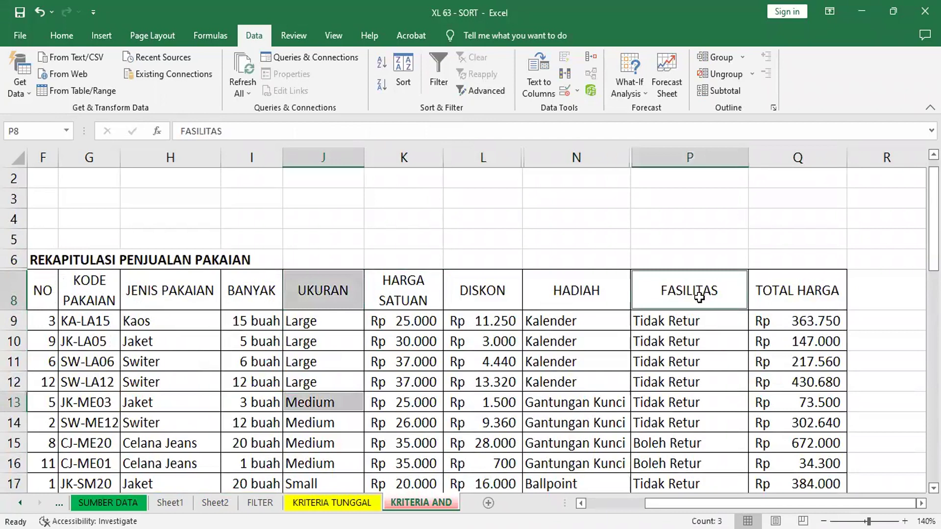
{"action": "left_click", "coordinate": [678, 443], "text": "ctrl"}
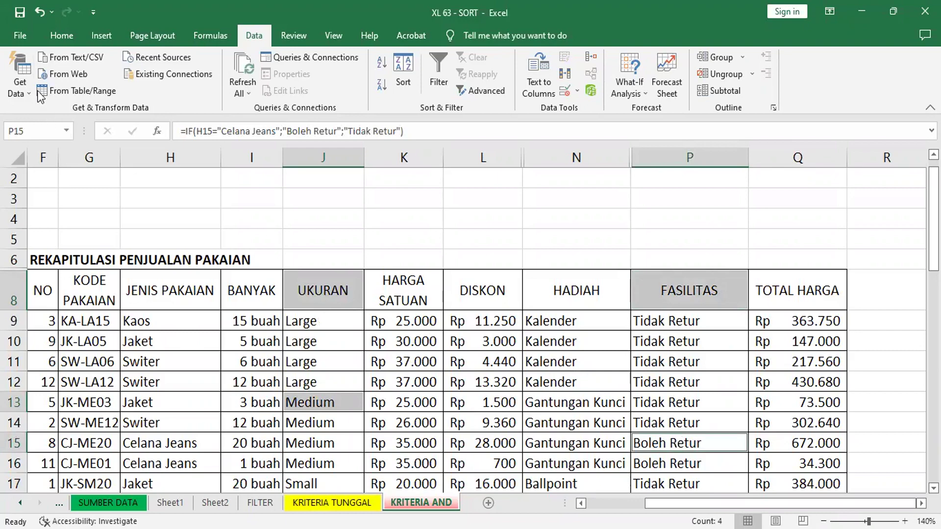
{"action": "left_click", "coordinate": [61, 36]}
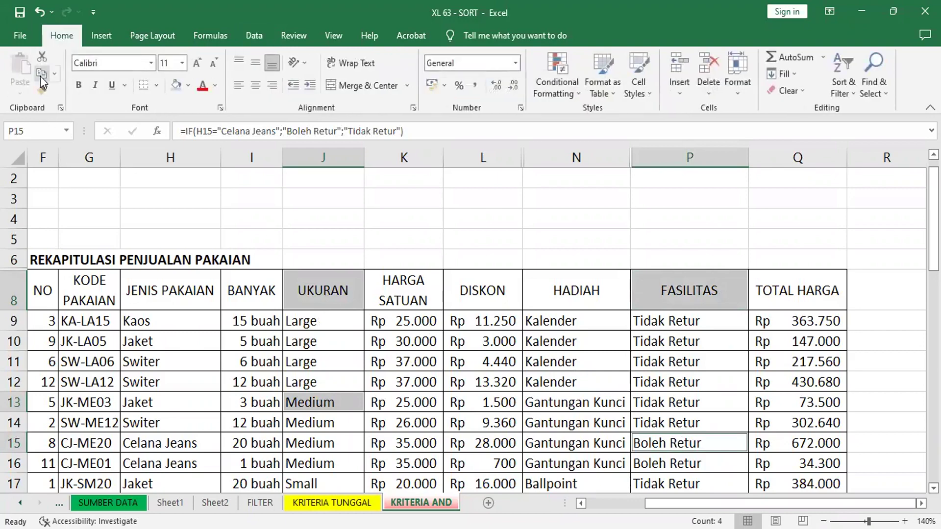
{"action": "left_click", "coordinate": [41, 75]}
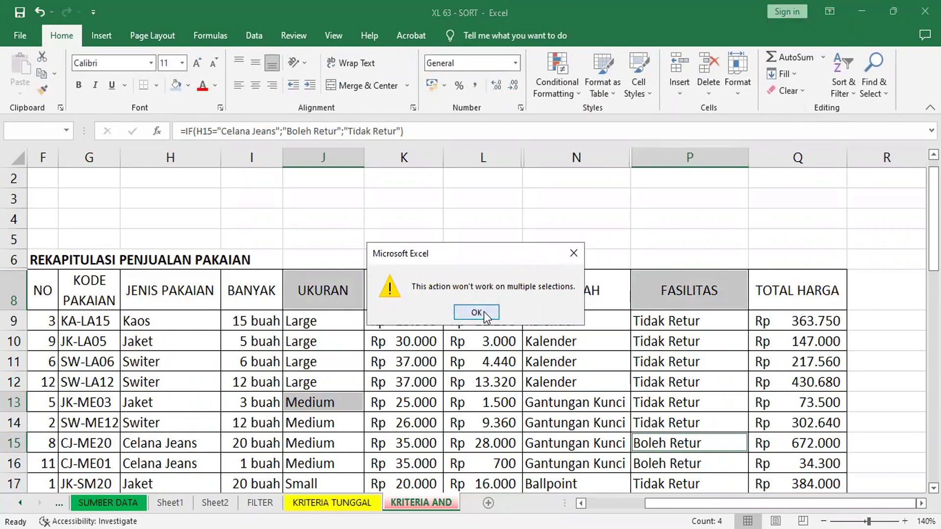
{"action": "left_click", "coordinate": [477, 312]}
{"action": "left_click", "coordinate": [439, 222]}
{"action": "left_click", "coordinate": [327, 285]}
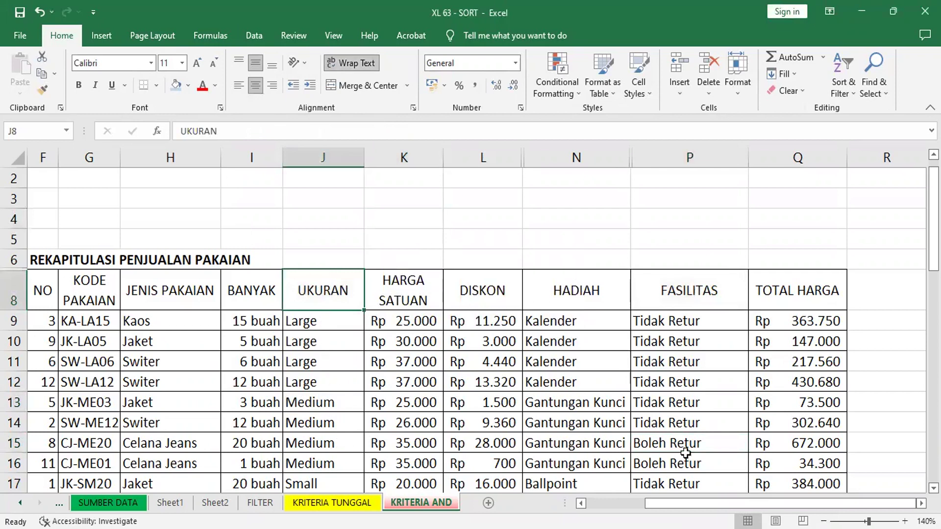
Step: Copy UKURAN/Medium and FASILITAS/Boleh Retur into H28:I29 and autofit column I
{"action": "left_click", "coordinate": [329, 465], "text": "ctrl"}
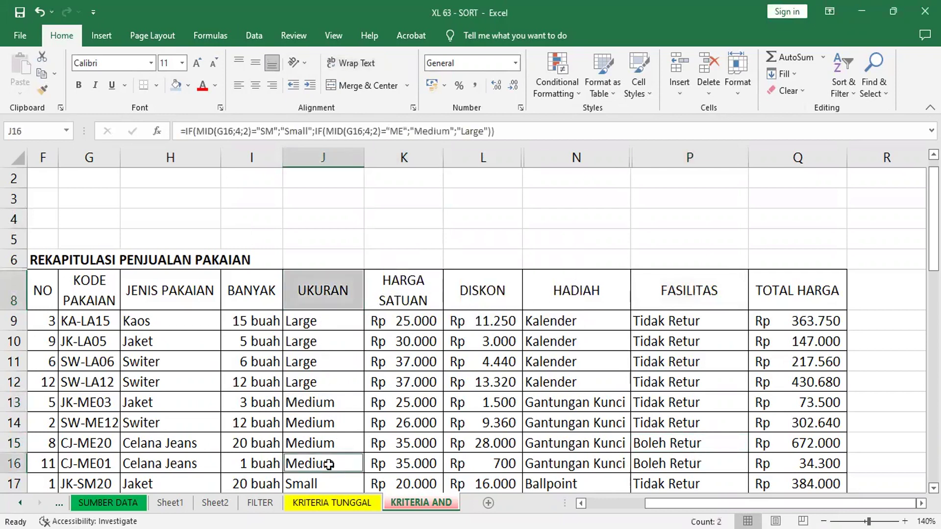
{"action": "left_click", "coordinate": [683, 293], "text": "ctrl"}
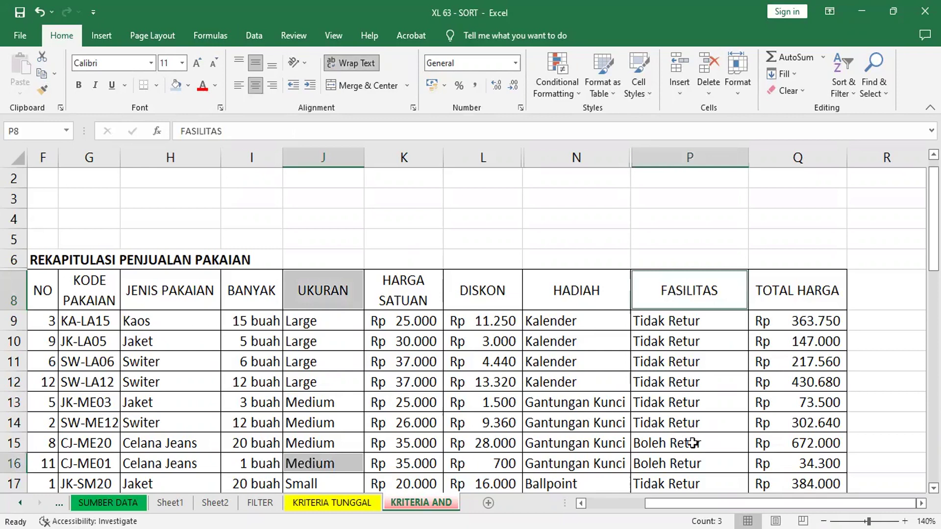
{"action": "left_click", "coordinate": [690, 464], "text": "ctrl"}
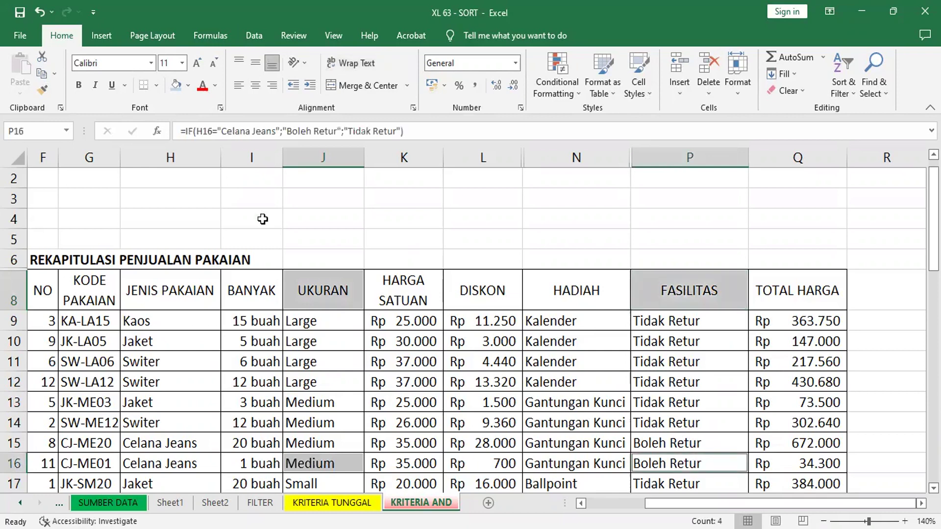
{"action": "left_click", "coordinate": [39, 74]}
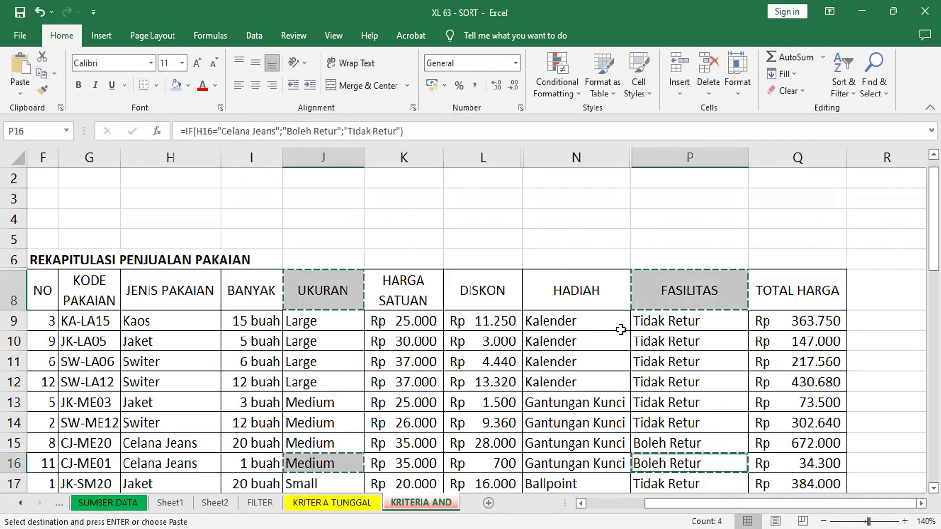
{"action": "scroll", "coordinate": [620, 330], "scroll_direction": "down", "scroll_amount": 5}
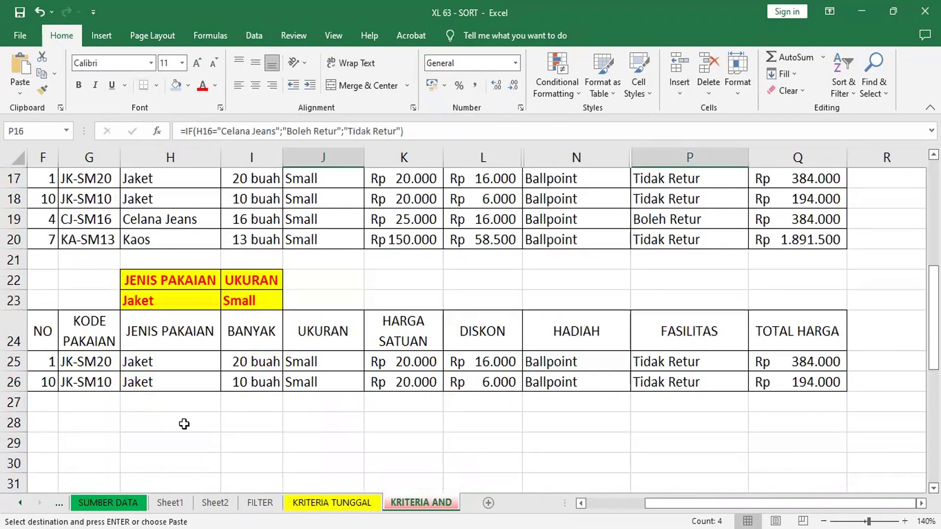
{"action": "left_click", "coordinate": [184, 424]}
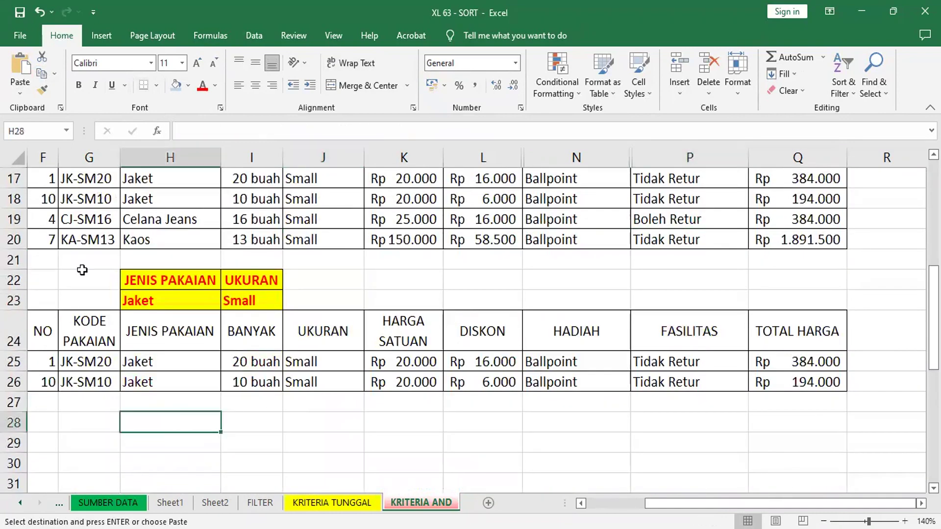
{"action": "left_click", "coordinate": [20, 74]}
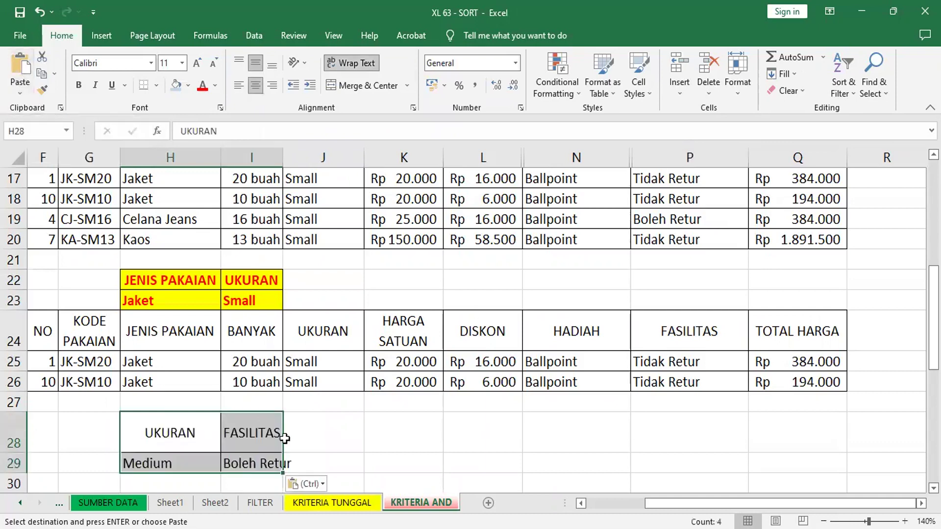
{"action": "double_click", "coordinate": [283, 155]}
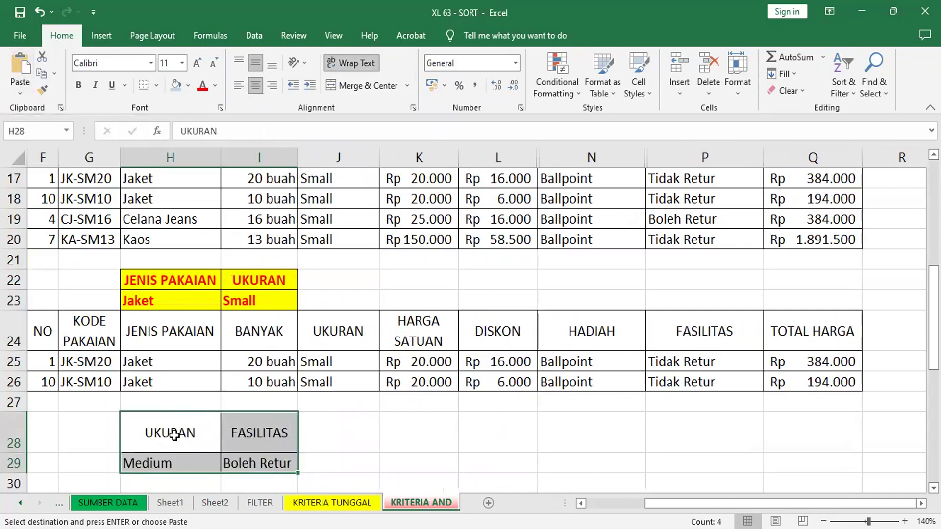
Step: Give H28:I29 a blue fill with bold red text
{"action": "left_click", "coordinate": [189, 85]}
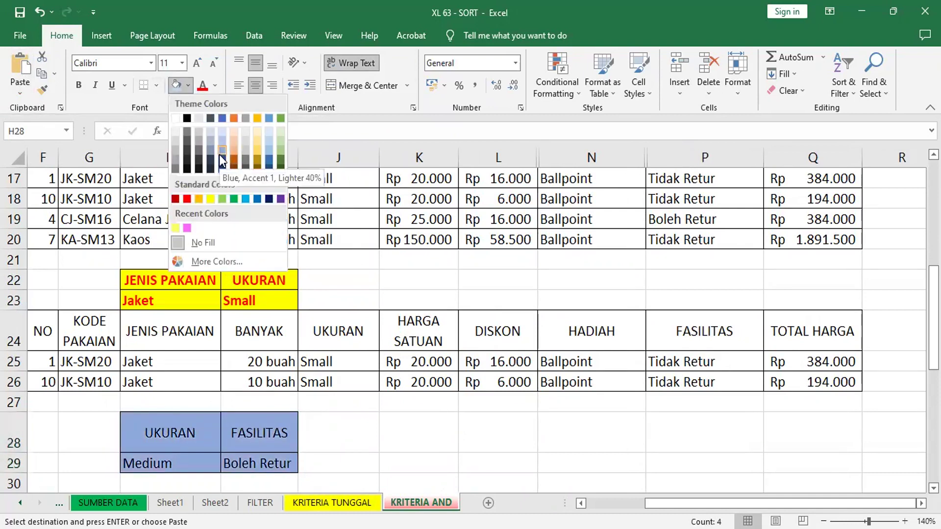
{"action": "left_click", "coordinate": [222, 151]}
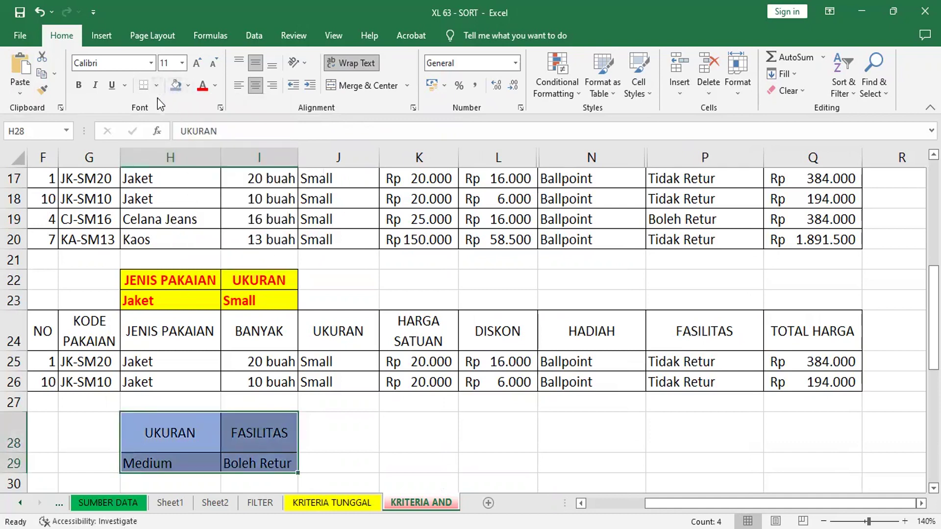
{"action": "left_click", "coordinate": [201, 88]}
{"action": "left_click", "coordinate": [78, 85]}
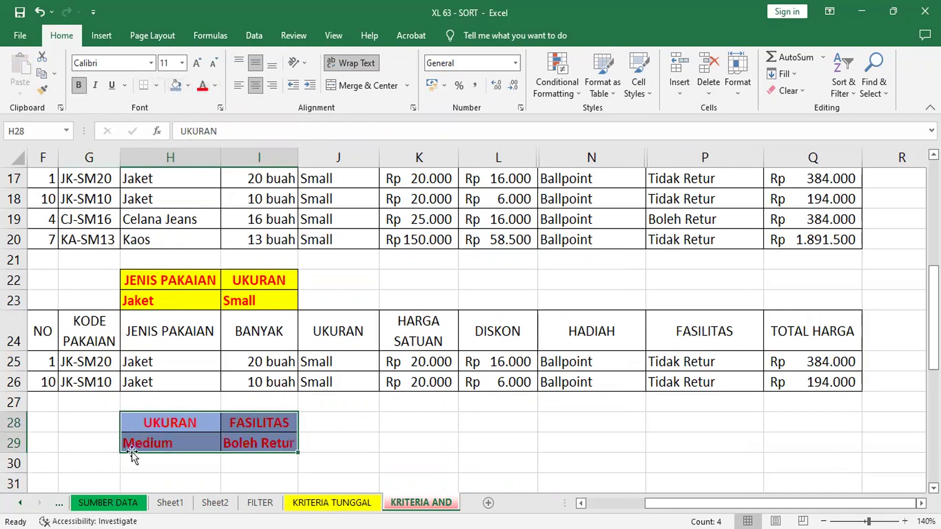
{"action": "left_click", "coordinate": [45, 466]}
{"action": "left_click", "coordinate": [176, 85]}
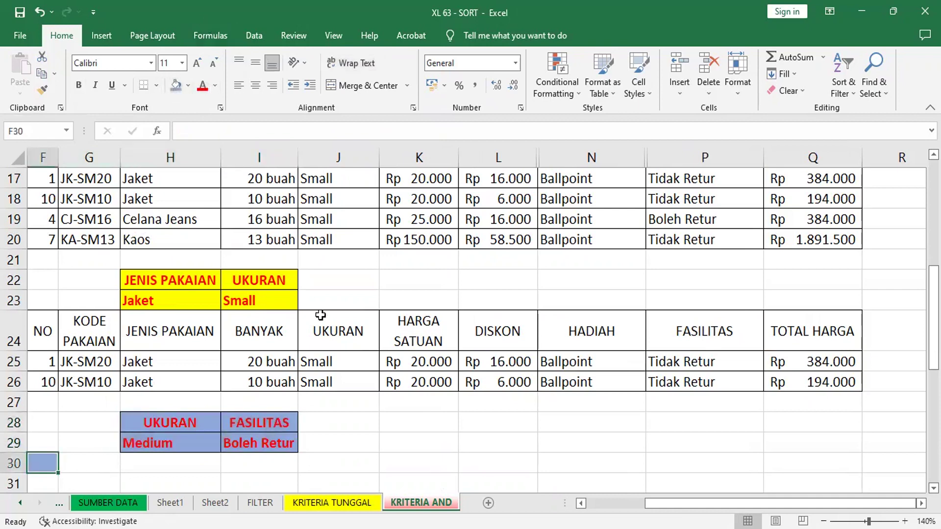
{"action": "left_click", "coordinate": [375, 443]}
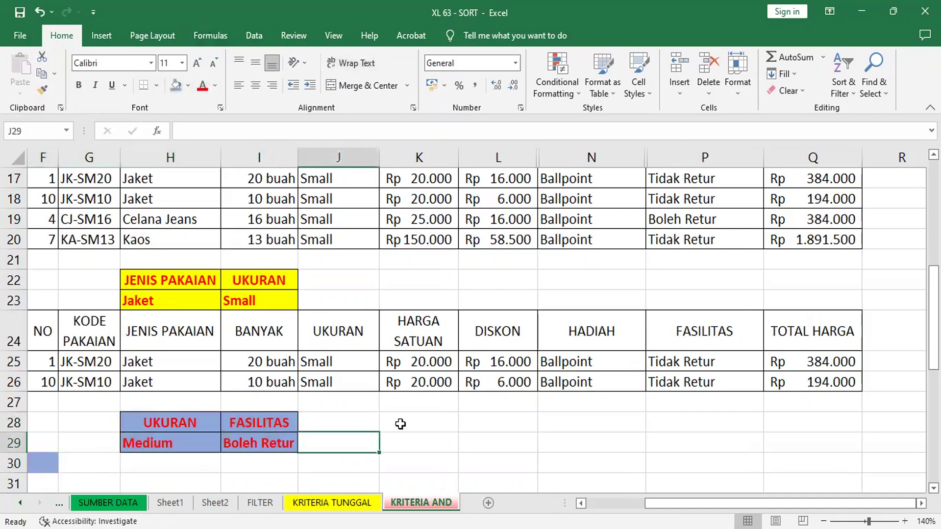
Step: Change the H28:I29 criteria text colour to black
{"action": "scroll", "coordinate": [400, 424], "scroll_direction": "down", "scroll_amount": 1}
{"action": "scroll", "coordinate": [399, 424], "scroll_direction": "down", "scroll_amount": 2}
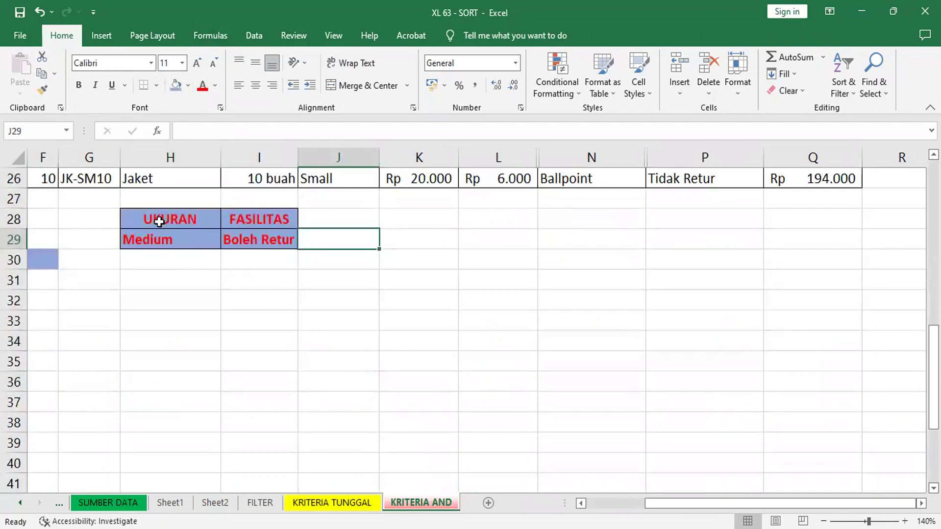
{"action": "left_click_drag", "start_coordinate": [160, 221], "coordinate": [261, 236]}
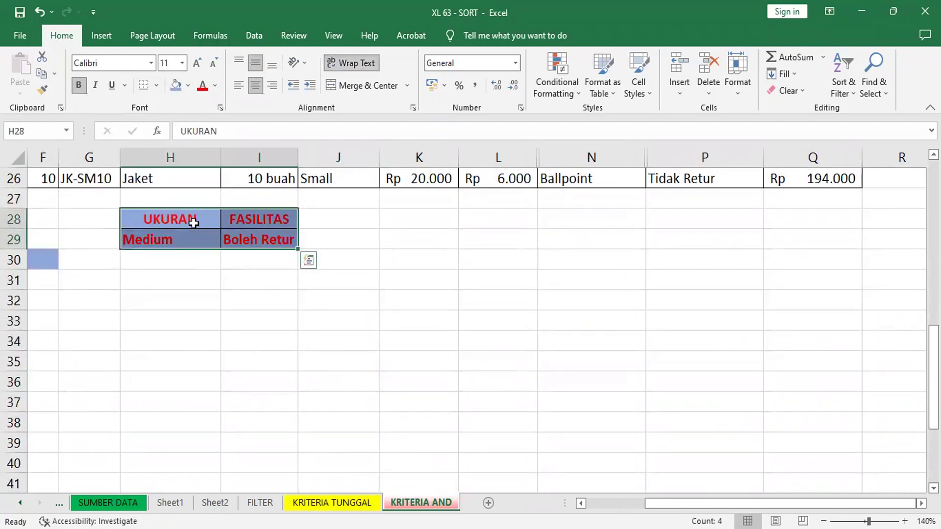
{"action": "left_click", "coordinate": [203, 341]}
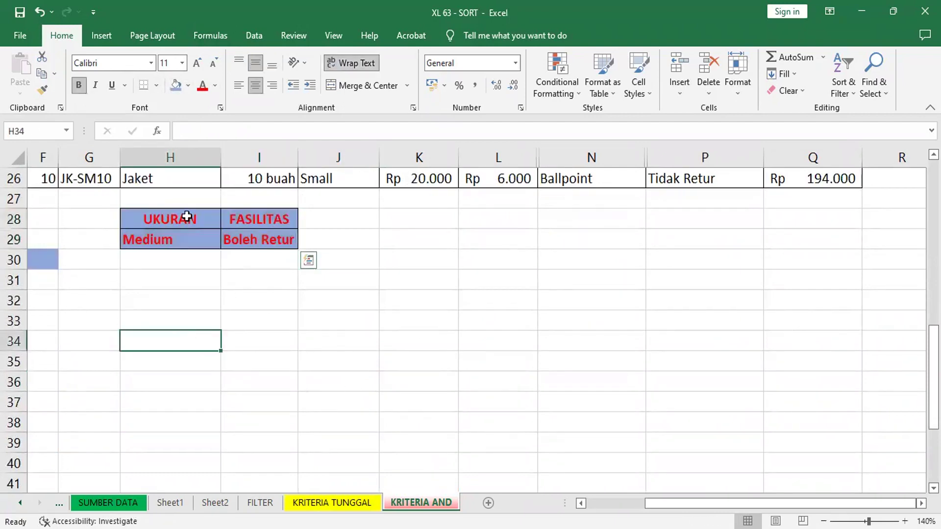
{"action": "left_click_drag", "start_coordinate": [187, 216], "coordinate": [217, 237]}
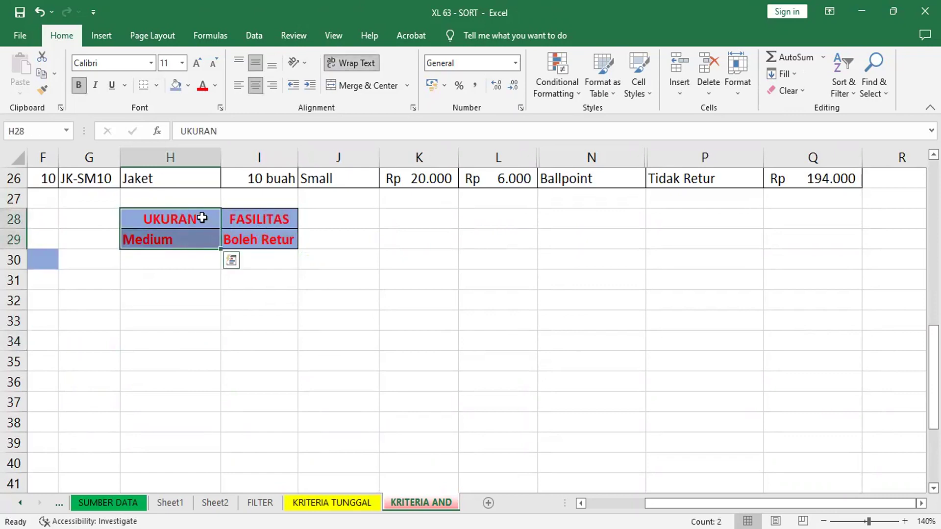
{"action": "left_click_drag", "start_coordinate": [199, 217], "coordinate": [263, 240]}
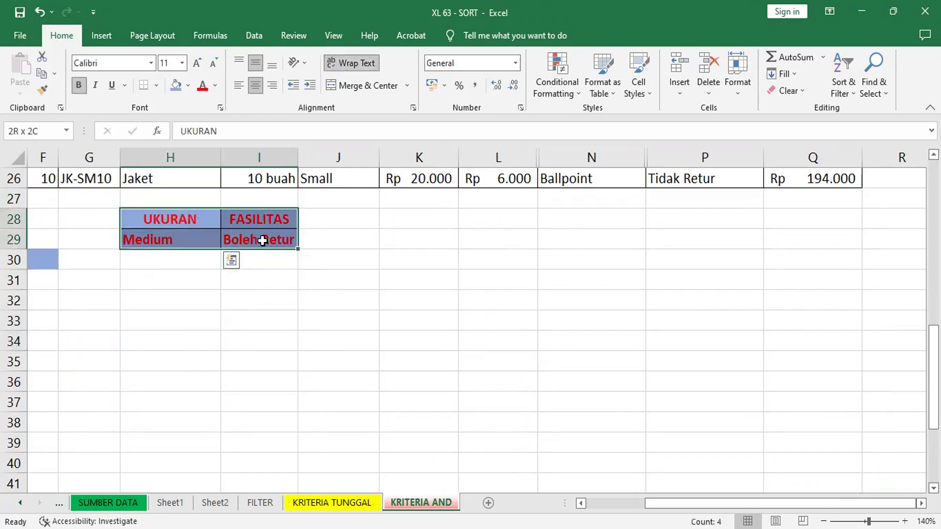
{"action": "left_click", "coordinate": [215, 86]}
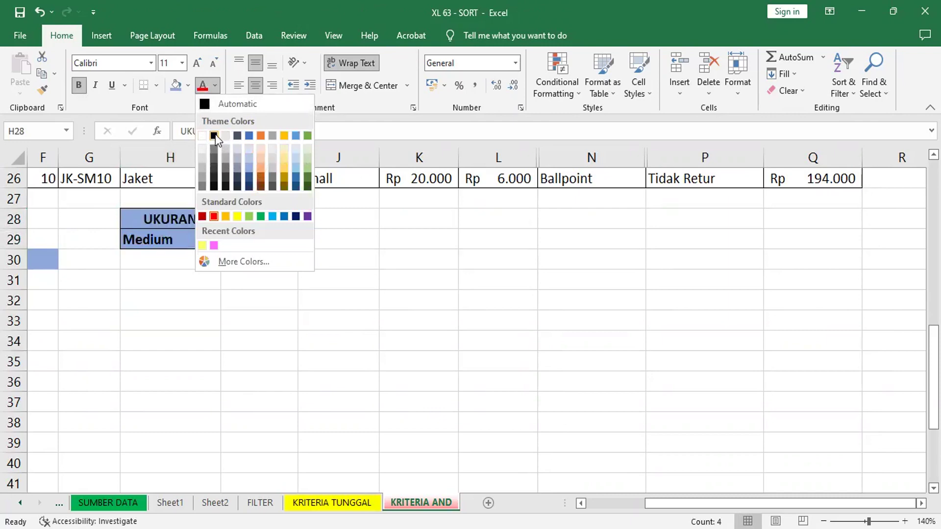
{"action": "left_click", "coordinate": [360, 258]}
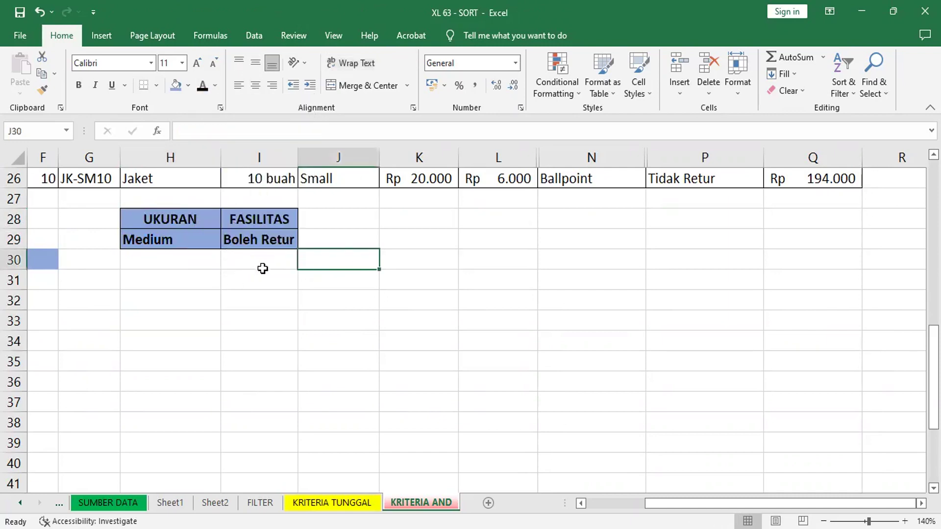
Step: Switch the H28:I29 fill to a lighter blue
{"action": "left_click_drag", "start_coordinate": [169, 216], "coordinate": [255, 232]}
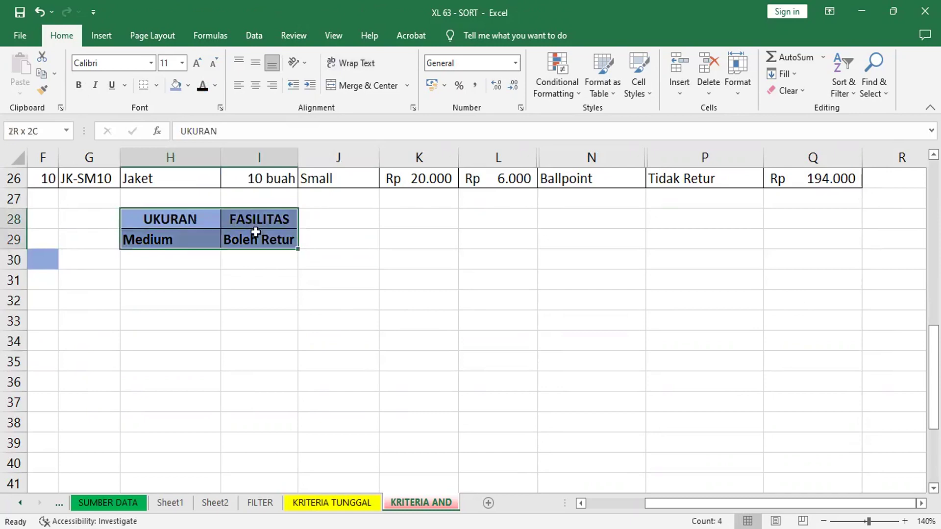
{"action": "left_click", "coordinate": [187, 86]}
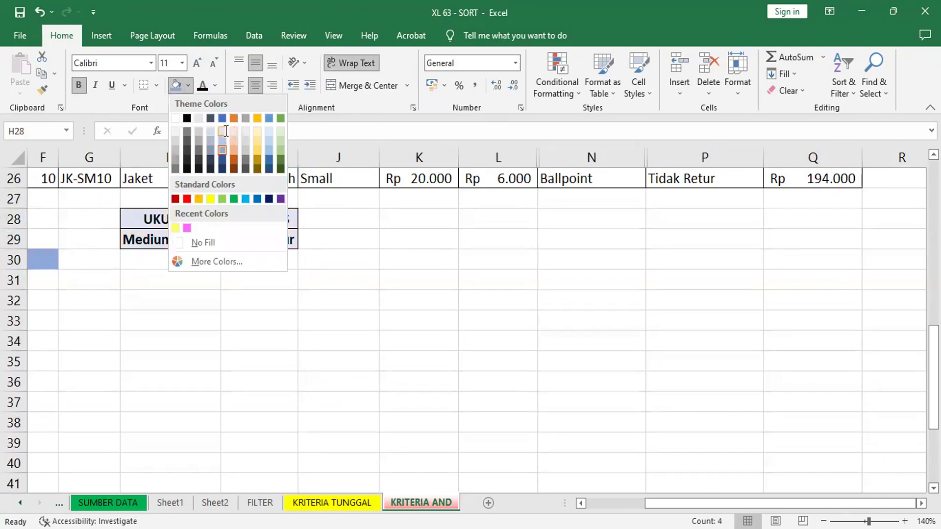
{"action": "left_click", "coordinate": [225, 132]}
{"action": "left_click", "coordinate": [39, 270]}
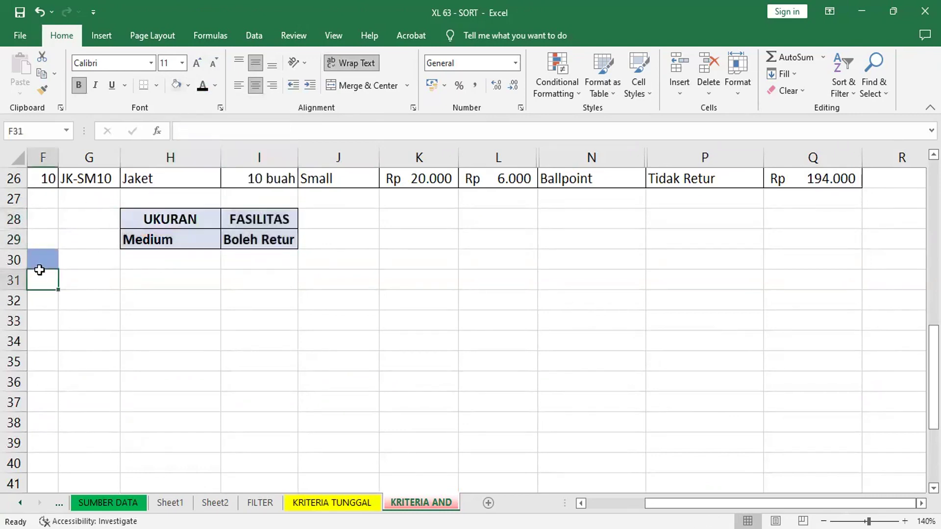
{"action": "left_click", "coordinate": [46, 261]}
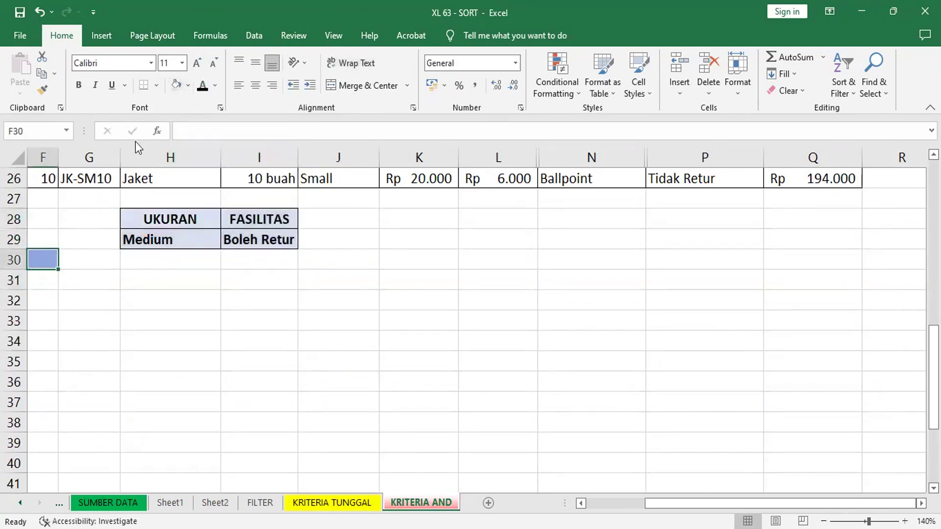
Step: Scroll back up to the main table and inspect the HADIAH, DISKON and HARGA SATUAN formulas in row 16
{"action": "left_click", "coordinate": [205, 314]}
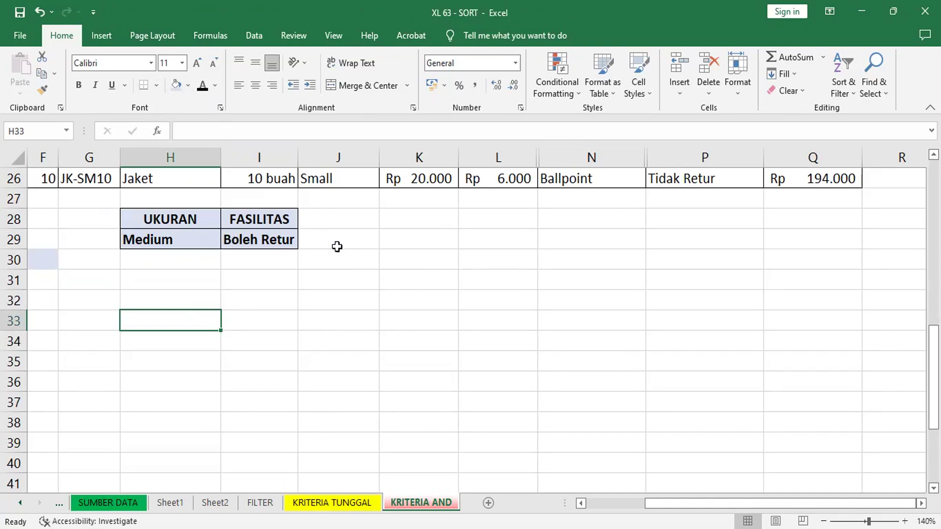
{"action": "scroll", "coordinate": [345, 255], "scroll_direction": "up", "scroll_amount": 1}
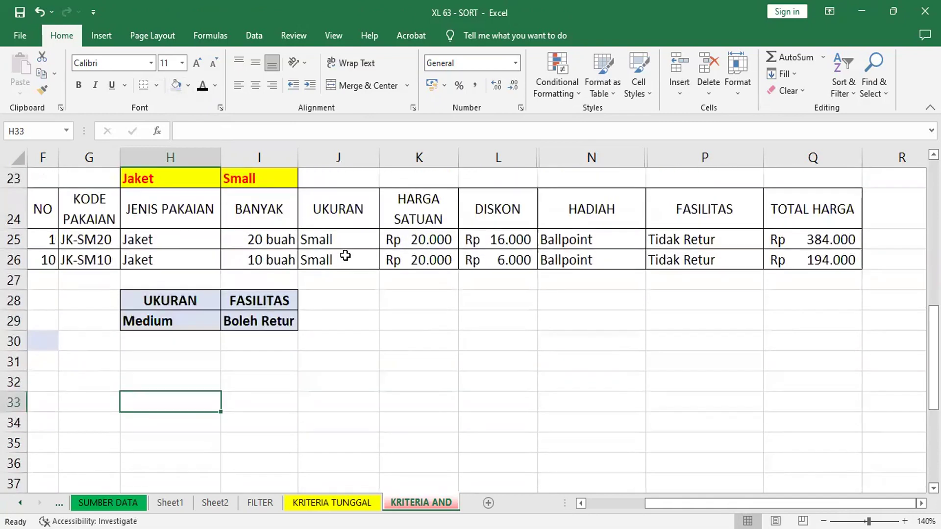
{"action": "scroll", "coordinate": [283, 260], "scroll_direction": "up", "scroll_amount": 4}
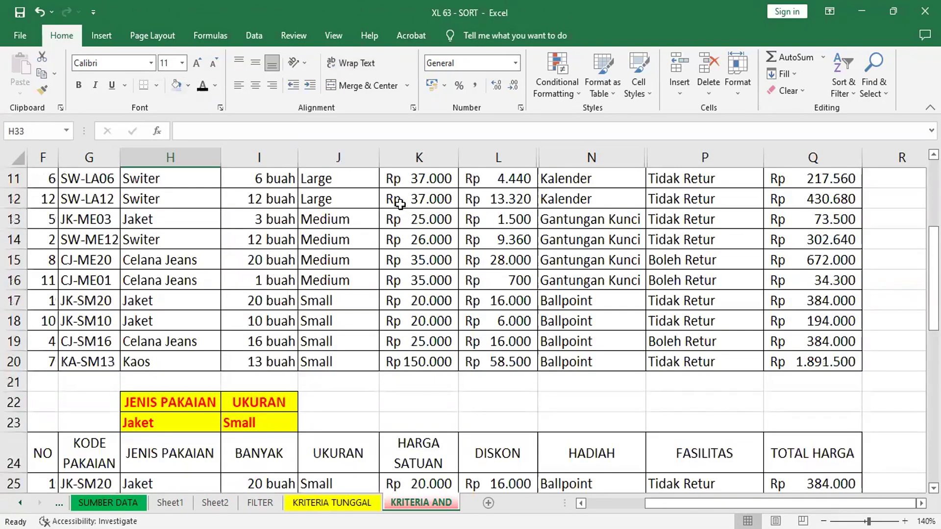
{"action": "left_click", "coordinate": [559, 243]}
{"action": "left_click", "coordinate": [549, 280]}
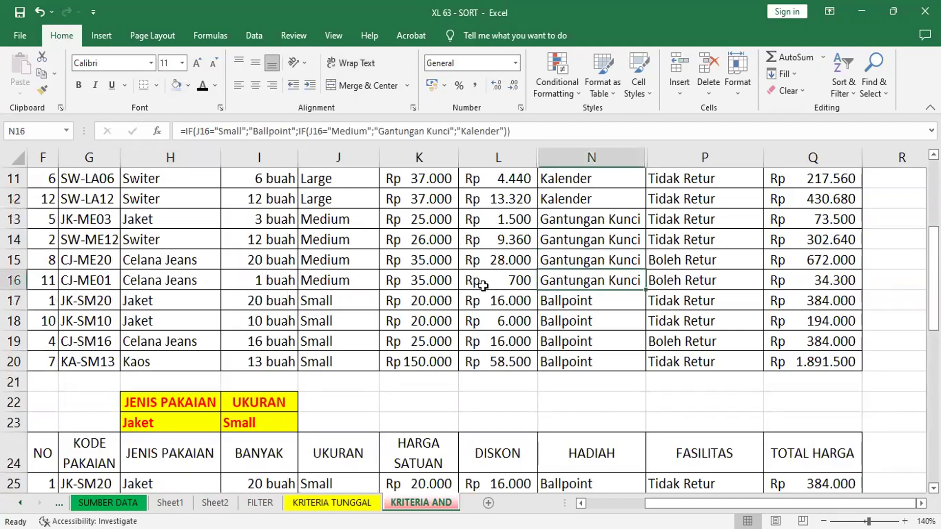
{"action": "left_click", "coordinate": [481, 282]}
{"action": "left_click", "coordinate": [422, 281]}
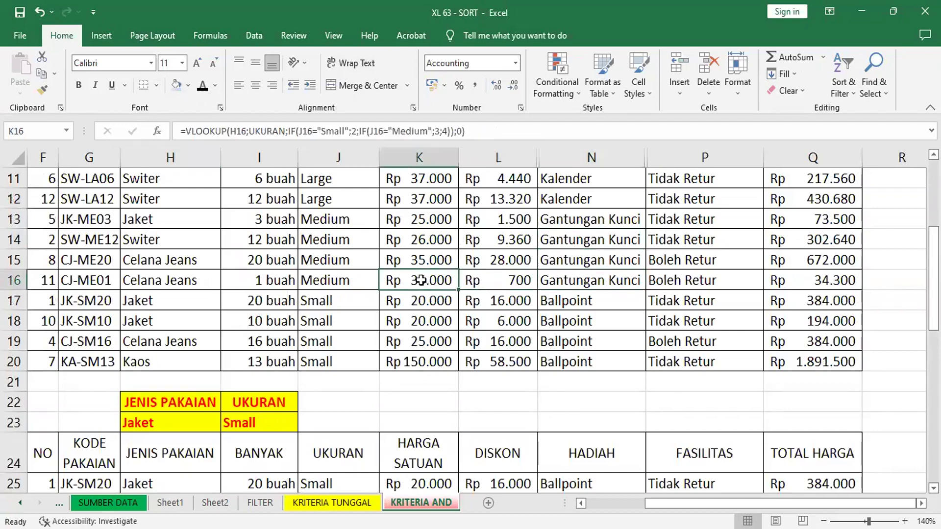
{"action": "left_click", "coordinate": [253, 36]}
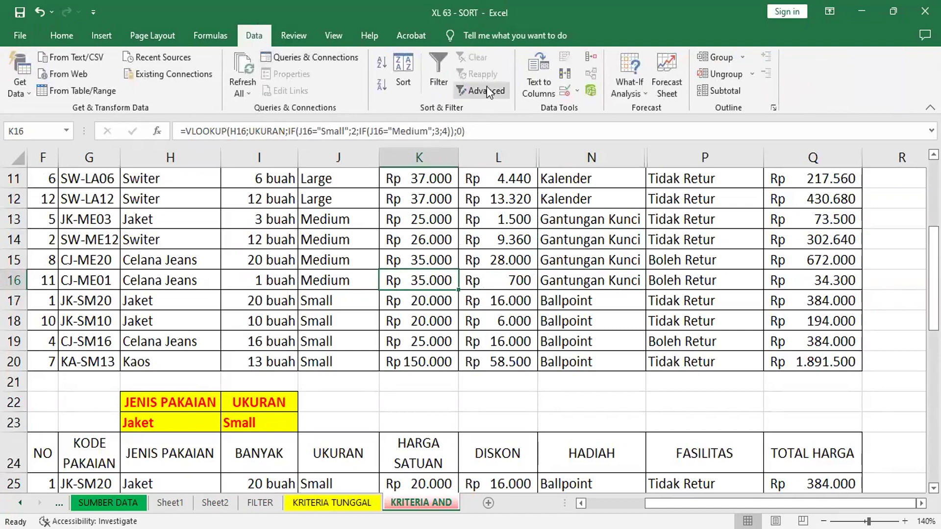
Step: Set Advanced Filter to copy to another location and clear the old criteria and output ranges
{"action": "left_click", "coordinate": [488, 89]}
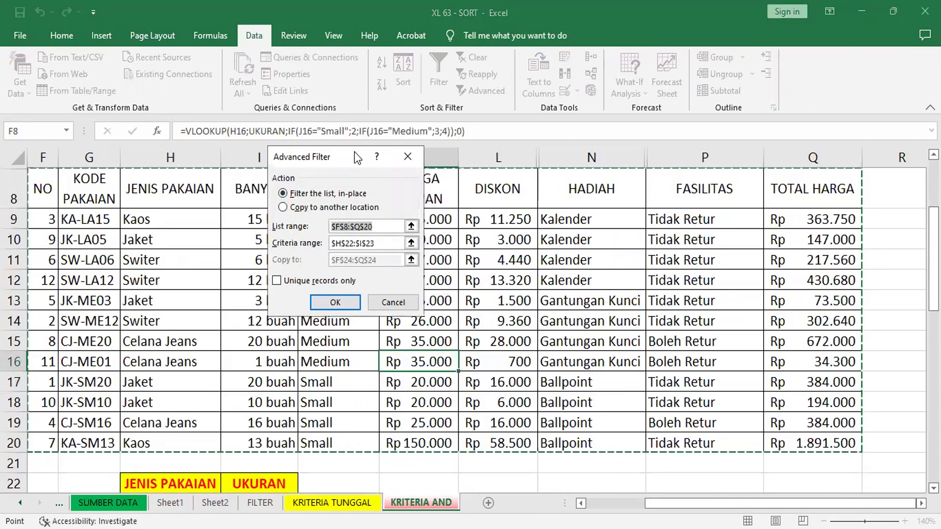
{"action": "left_click", "coordinate": [301, 208]}
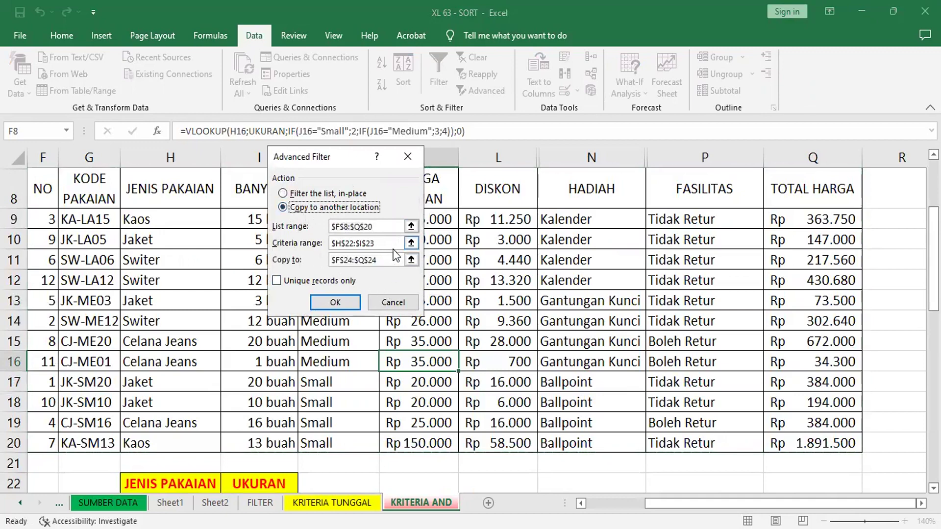
{"action": "left_click_drag", "start_coordinate": [383, 244], "coordinate": [327, 245]}
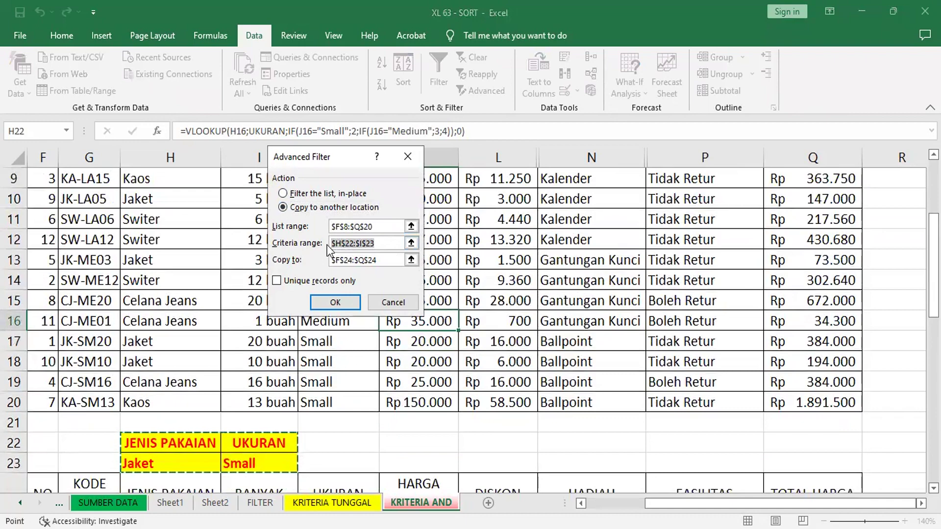
{"action": "key", "text": "BackSpace"}
{"action": "left_click", "coordinate": [373, 260]}
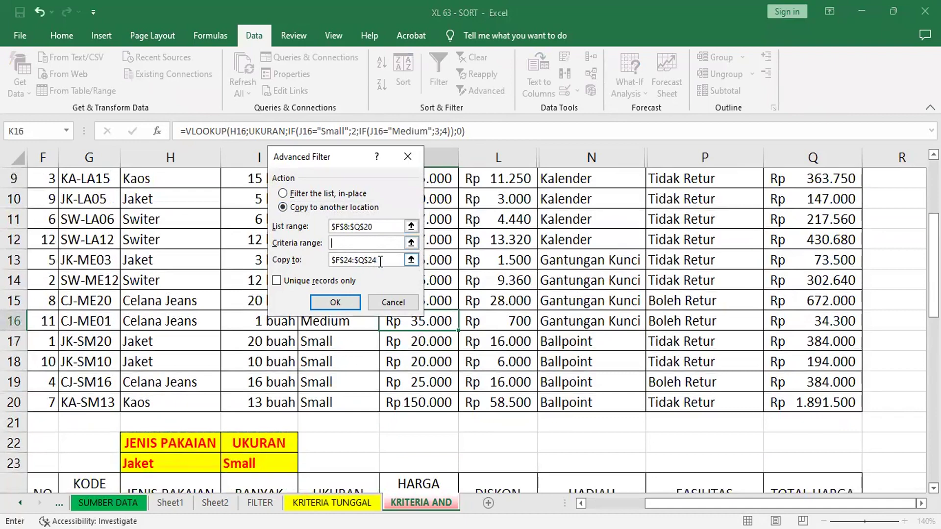
{"action": "left_click_drag", "start_coordinate": [380, 262], "coordinate": [325, 264]}
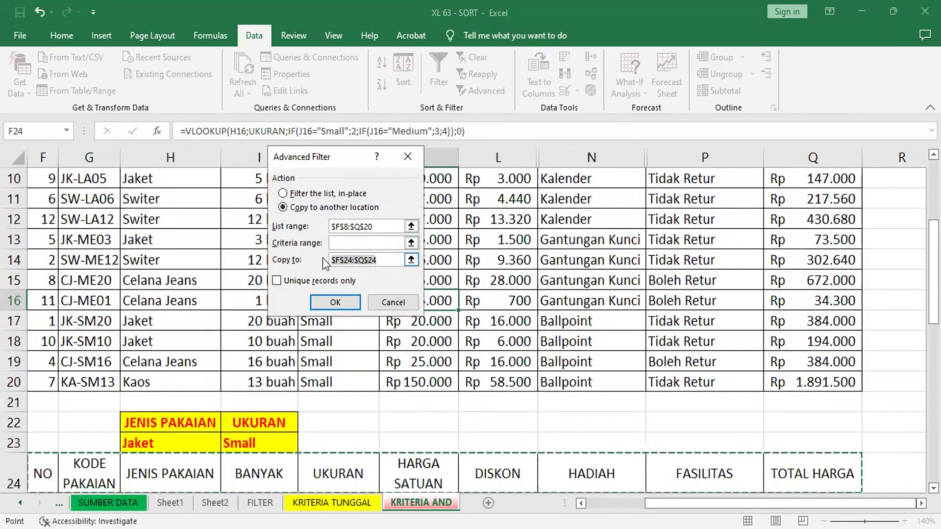
{"action": "key", "text": "BackSpace"}
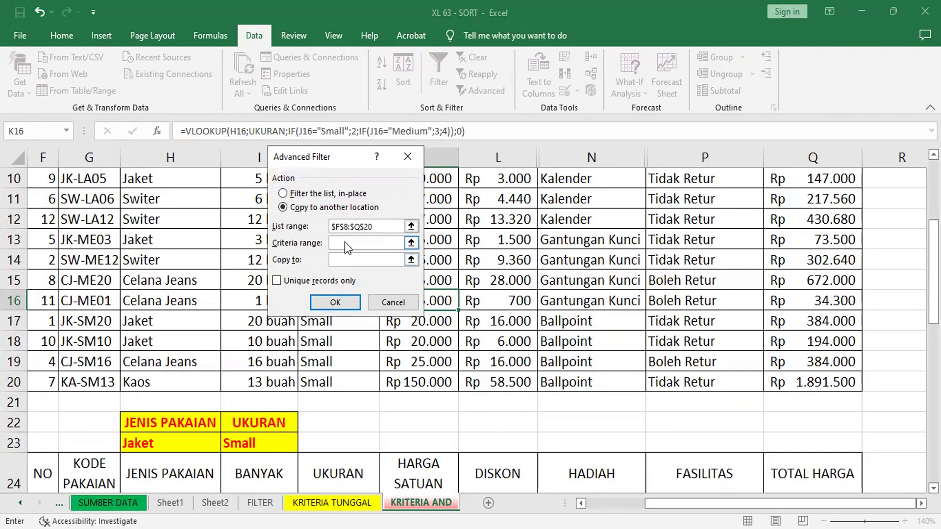
Step: Use criteria range H28:I29 with output to F30 and run the filter
{"action": "left_click", "coordinate": [347, 244]}
{"action": "scroll", "coordinate": [391, 280], "scroll_direction": "down", "scroll_amount": 2}
{"action": "scroll", "coordinate": [391, 280], "scroll_direction": "down", "scroll_amount": 2}
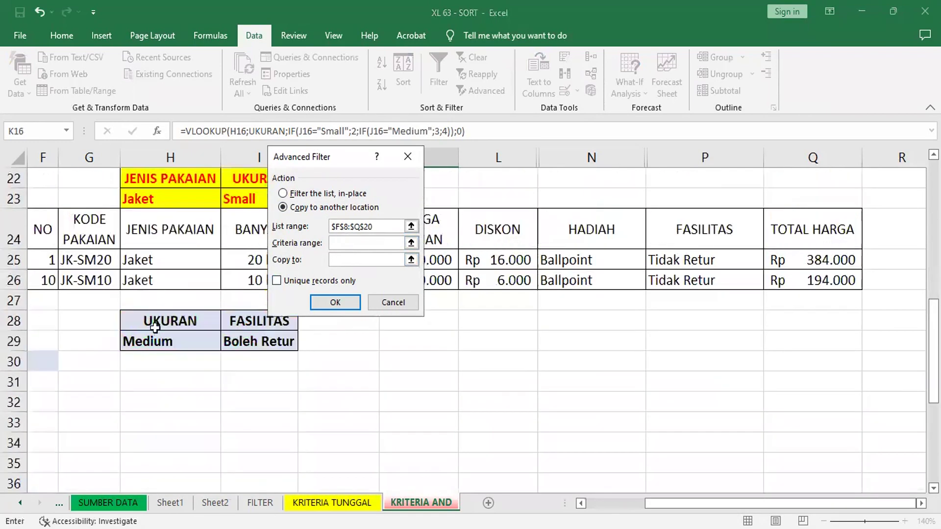
{"action": "left_click", "coordinate": [169, 326]}
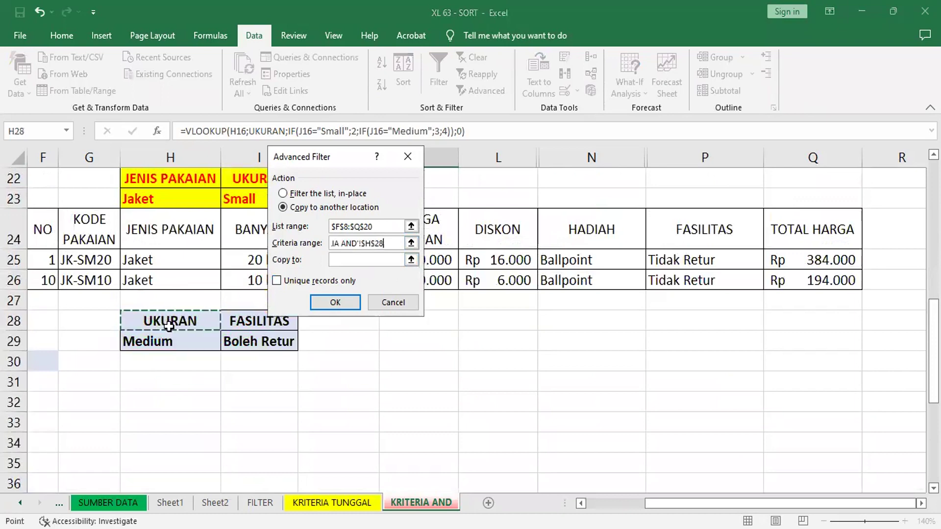
{"action": "left_click", "coordinate": [237, 342], "text": "shift"}
{"action": "left_click", "coordinate": [345, 259]}
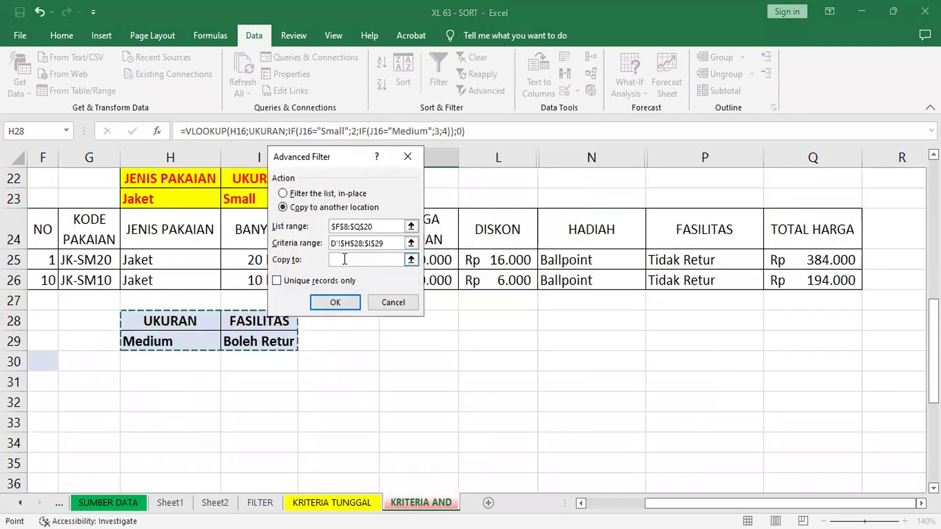
{"action": "left_click", "coordinate": [345, 260]}
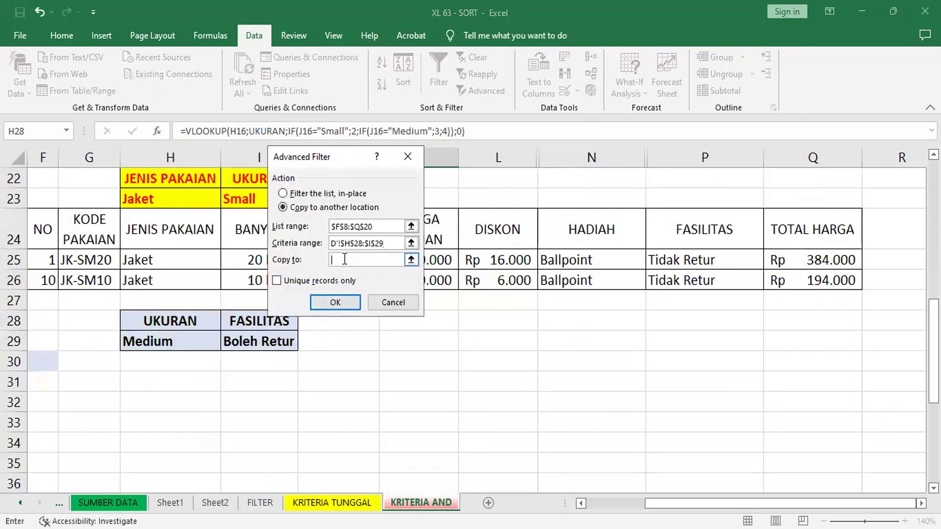
{"action": "left_click", "coordinate": [34, 363]}
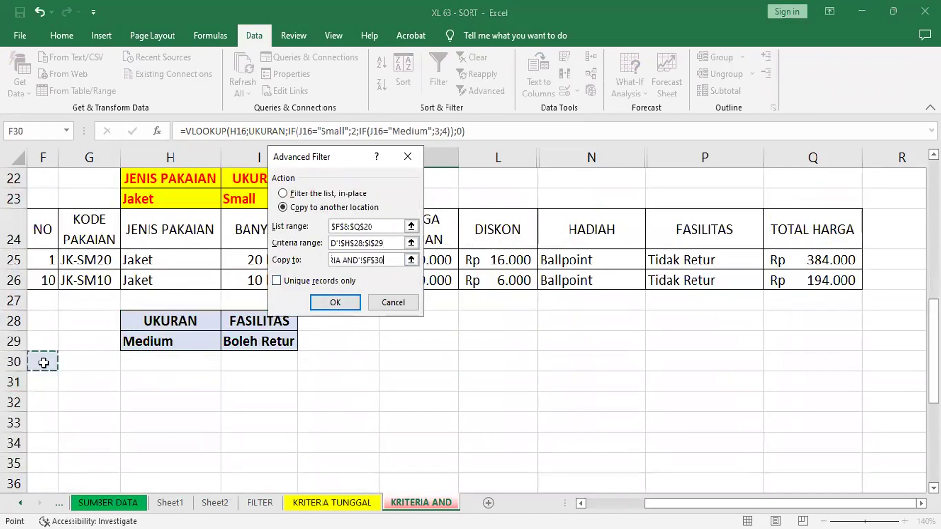
{"action": "left_click", "coordinate": [335, 303]}
{"action": "scroll", "coordinate": [363, 314], "scroll_direction": "down", "scroll_amount": 2}
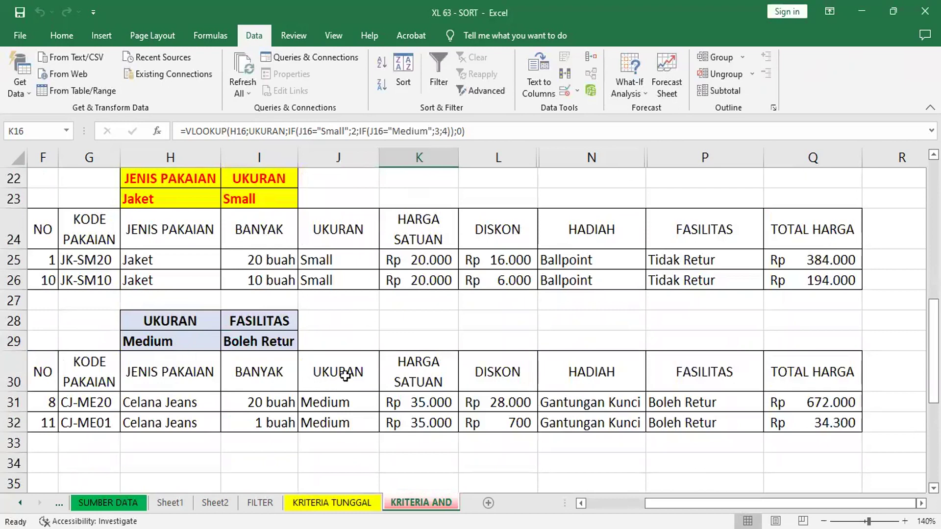
Step: Fill the result table's UKURAN (J30:J32) and FASILITAS (P30:P32) cells light blue
{"action": "left_click_drag", "start_coordinate": [339, 371], "coordinate": [338, 422]}
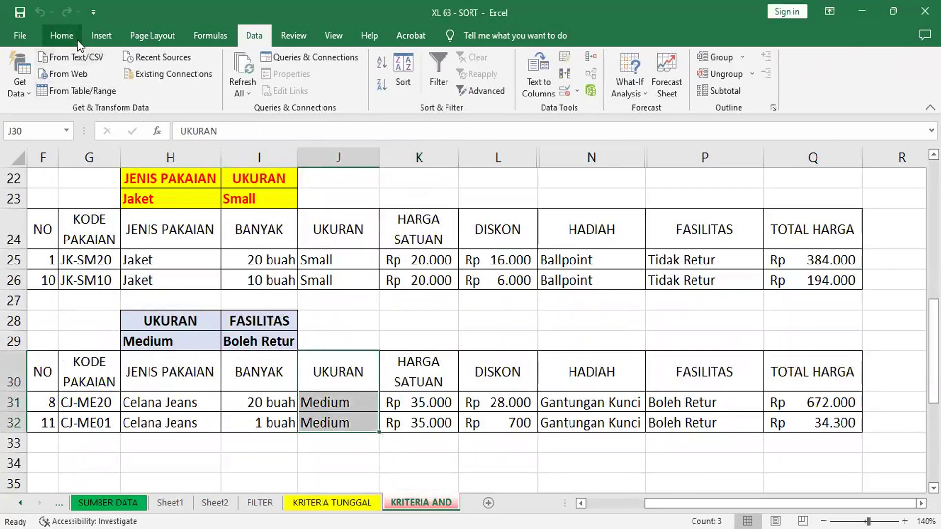
{"action": "left_click", "coordinate": [61, 35]}
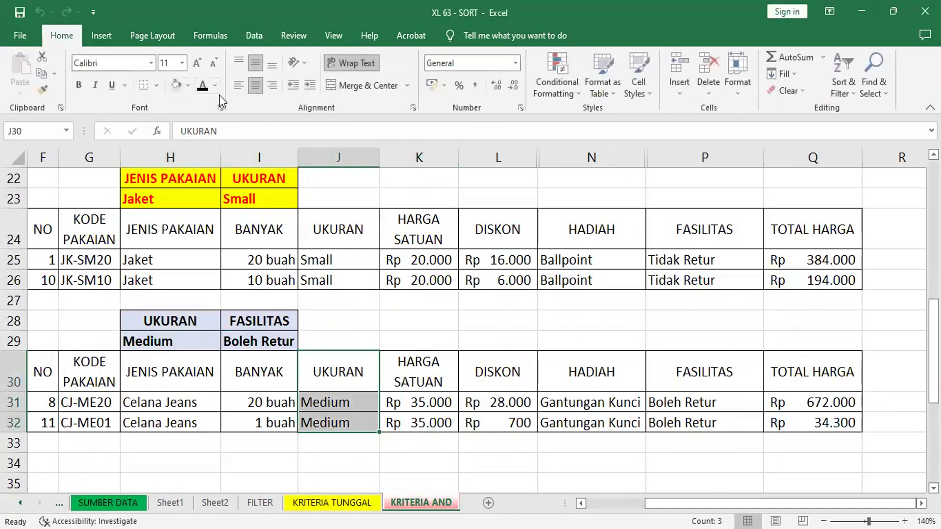
{"action": "left_click", "coordinate": [176, 85]}
{"action": "left_click_drag", "start_coordinate": [677, 373], "coordinate": [688, 416]}
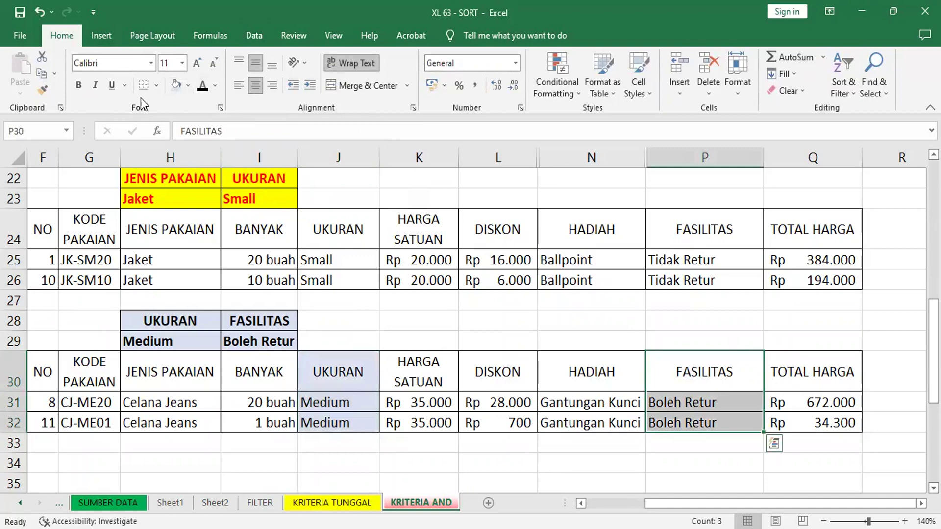
{"action": "left_click", "coordinate": [176, 85]}
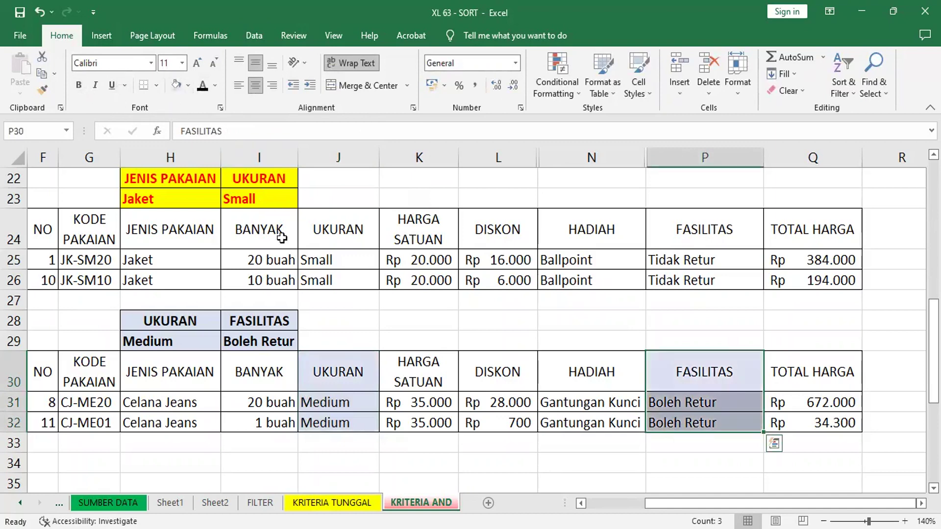
{"action": "left_click", "coordinate": [441, 465]}
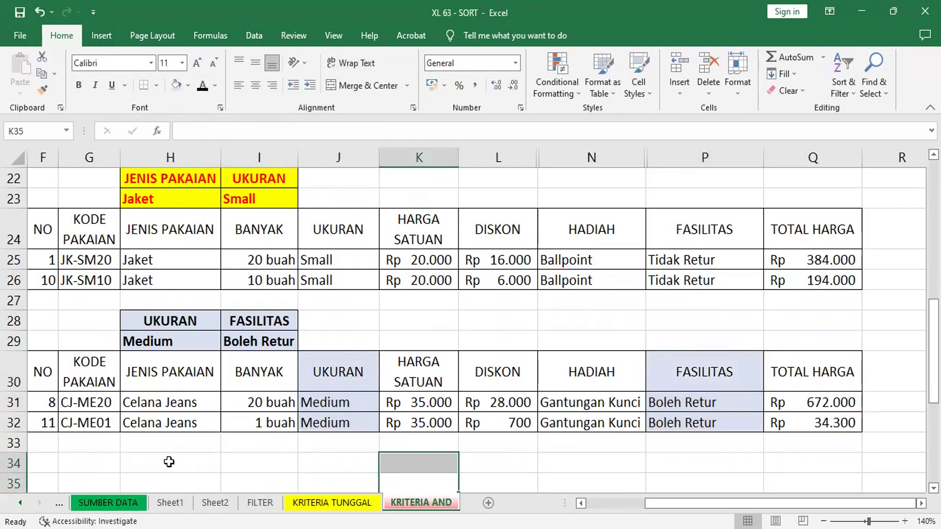
{"action": "left_click", "coordinate": [163, 463]}
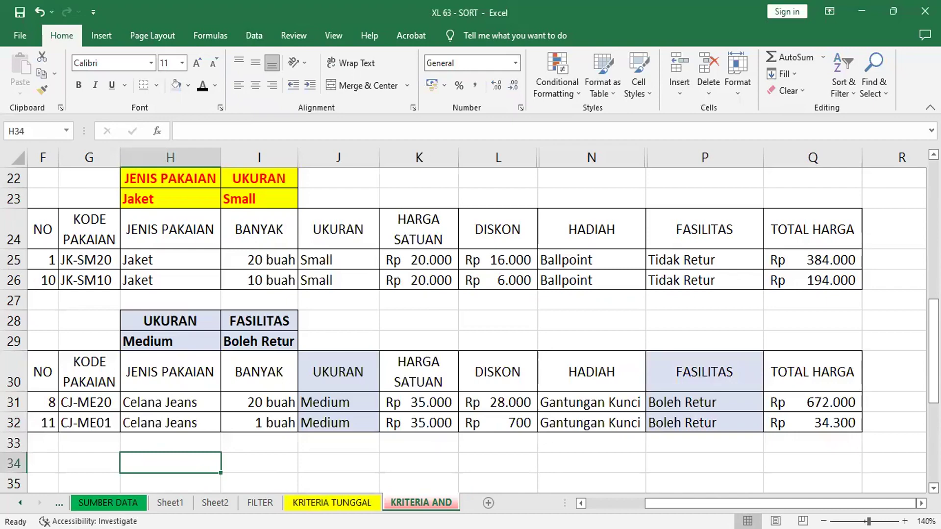
Step: Go to KRITERIA TUNGGAL and scroll through its Jaket criteria and four-record result table
{"action": "left_click", "coordinate": [333, 502]}
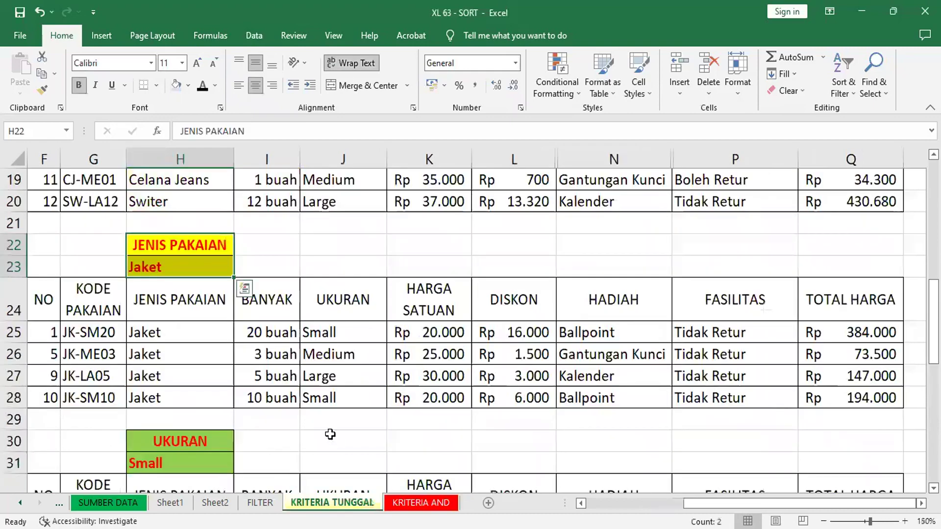
{"action": "scroll", "coordinate": [304, 371], "scroll_direction": "up", "scroll_amount": 3}
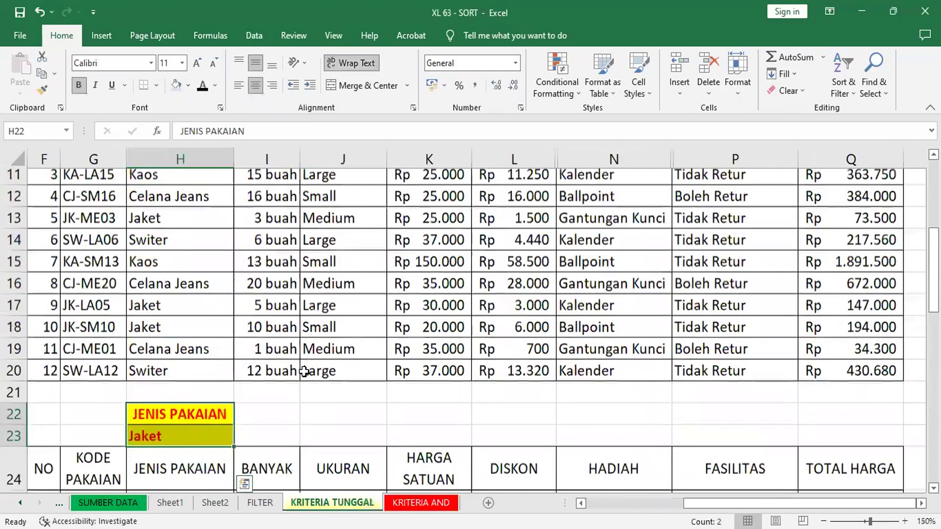
{"action": "scroll", "coordinate": [304, 371], "scroll_direction": "up", "scroll_amount": 1}
{"action": "scroll", "coordinate": [304, 372], "scroll_direction": "up", "scroll_amount": 1}
{"action": "scroll", "coordinate": [301, 372], "scroll_direction": "down", "scroll_amount": 3}
{"action": "scroll", "coordinate": [300, 372], "scroll_direction": "down", "scroll_amount": 1}
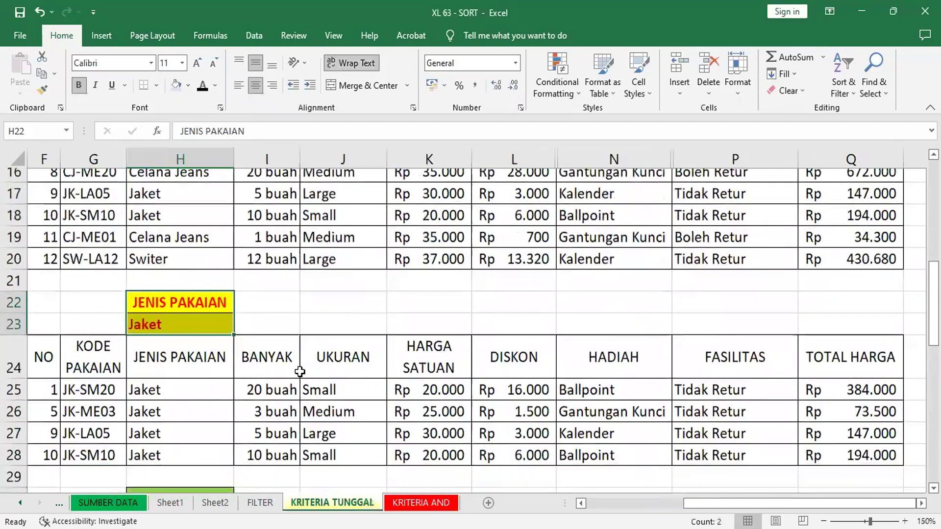
{"action": "scroll", "coordinate": [300, 372], "scroll_direction": "down", "scroll_amount": 2}
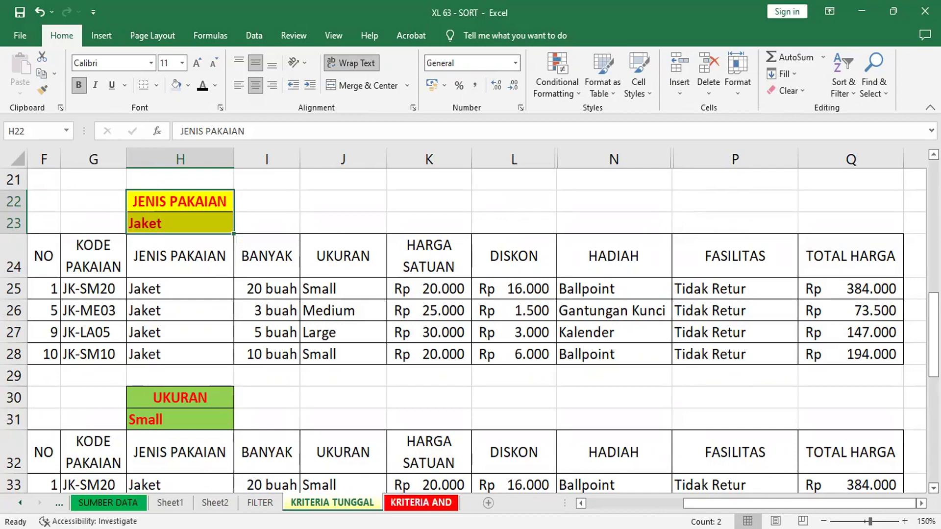
Step: On KRITERIA AND, copy the JENIS PAKAIAN / Jaket criteria cells into H34:H35
{"action": "left_click", "coordinate": [420, 503]}
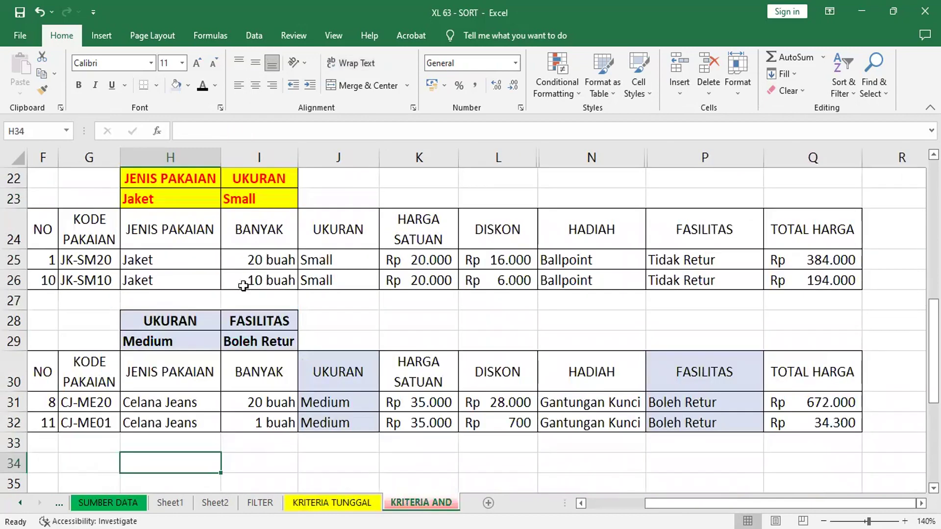
{"action": "left_click", "coordinate": [187, 228]}
{"action": "left_click_drag", "start_coordinate": [188, 250], "coordinate": [187, 257]}
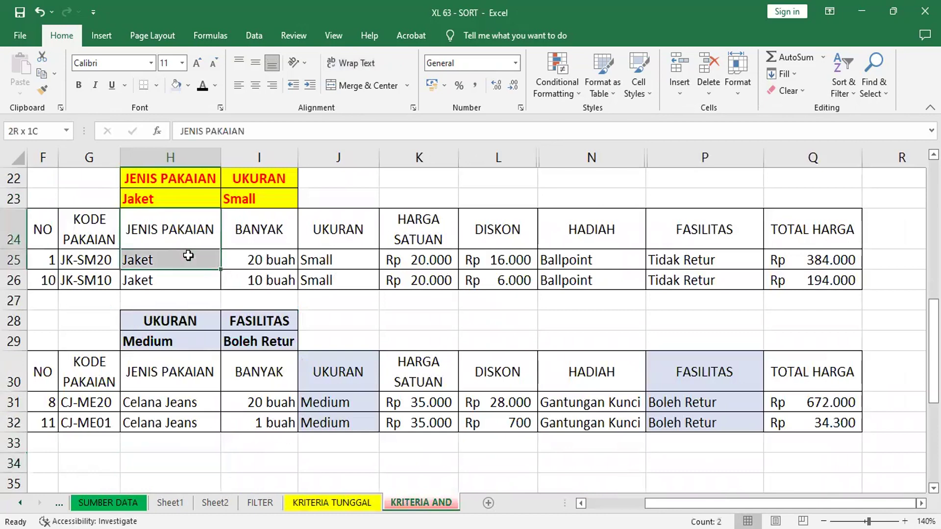
{"action": "mouse_move", "coordinate": [185, 178]}
{"action": "left_mouse_down"}
{"action": "mouse_move", "coordinate": [187, 194]}
{"action": "mouse_move", "coordinate": [253, 201]}
{"action": "mouse_move", "coordinate": [201, 203]}
{"action": "left_mouse_up"}
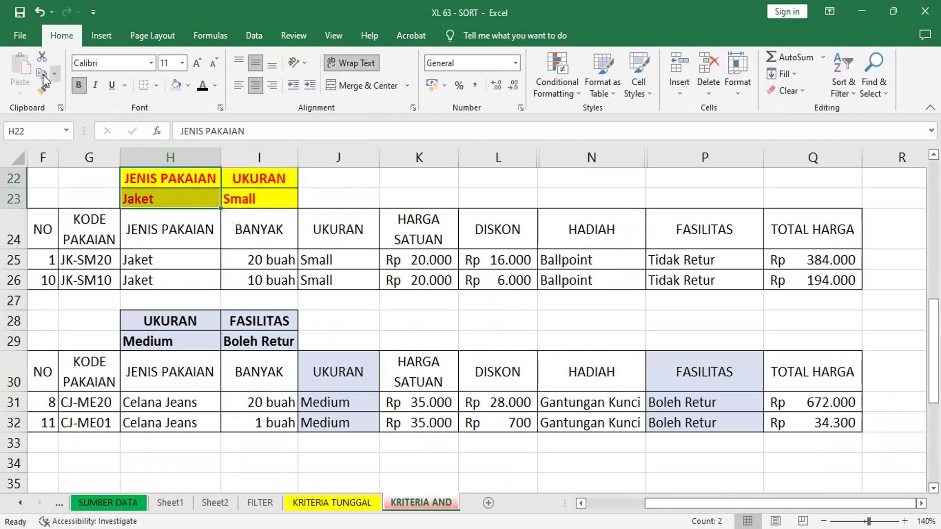
{"action": "left_click", "coordinate": [151, 463]}
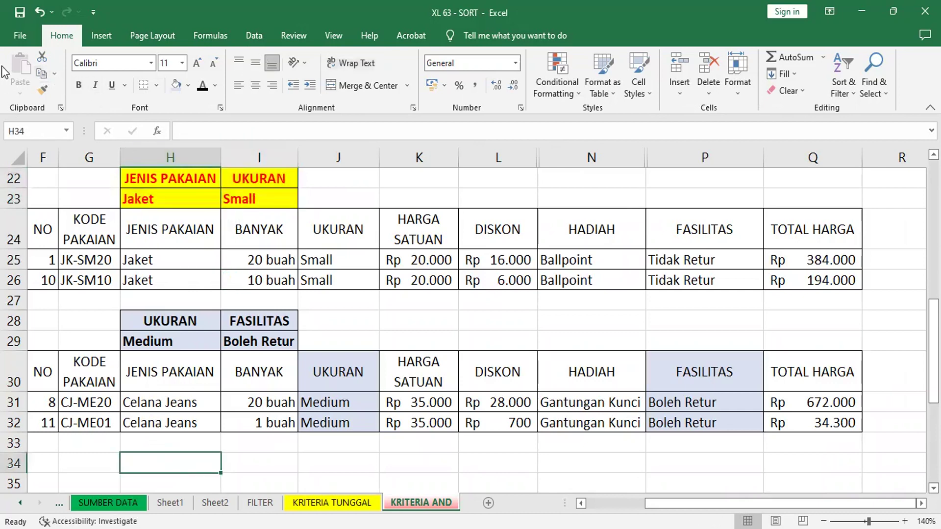
{"action": "left_click_drag", "start_coordinate": [168, 177], "coordinate": [170, 200]}
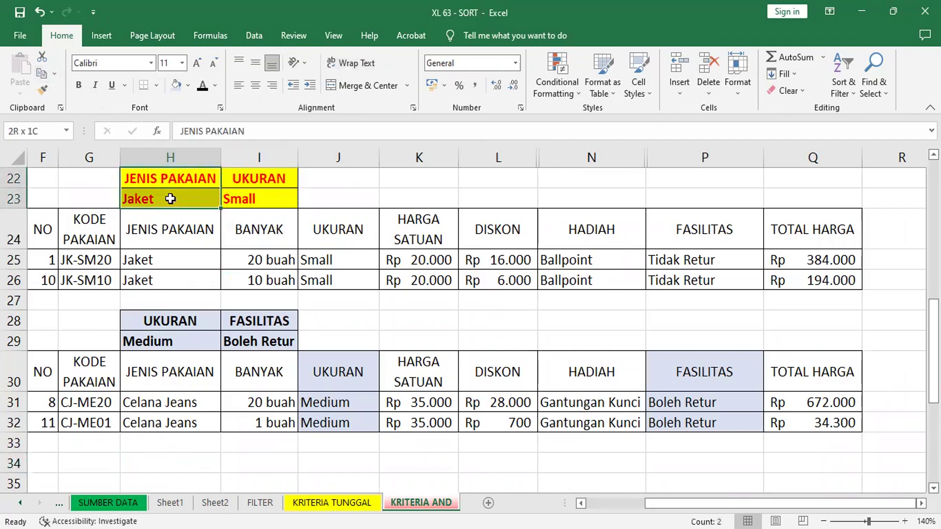
{"action": "left_click", "coordinate": [171, 459]}
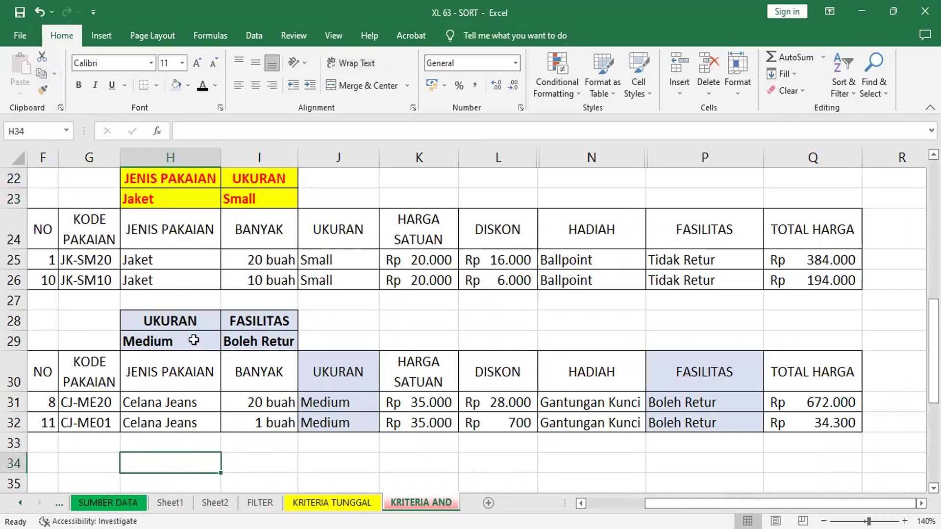
{"action": "left_click_drag", "start_coordinate": [195, 185], "coordinate": [193, 198]}
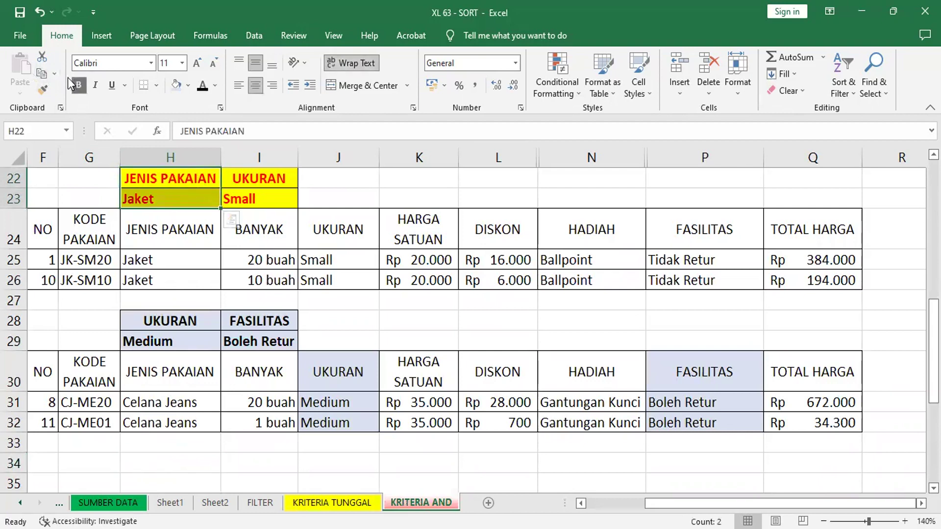
{"action": "left_click", "coordinate": [42, 74]}
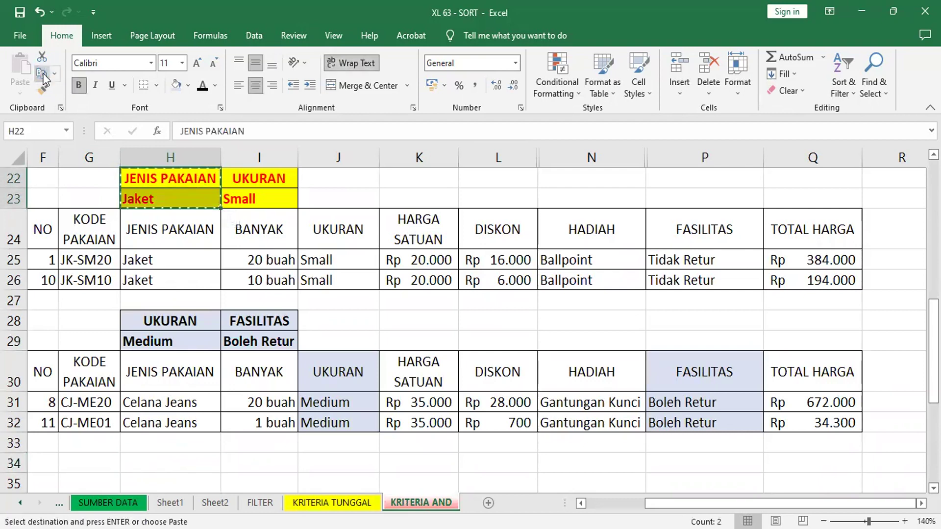
{"action": "left_click", "coordinate": [180, 462]}
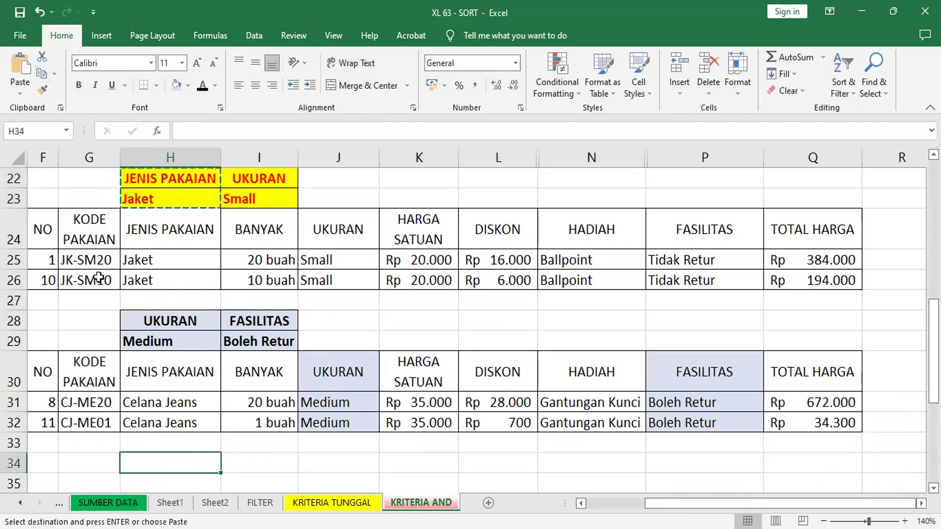
{"action": "left_click", "coordinate": [20, 66]}
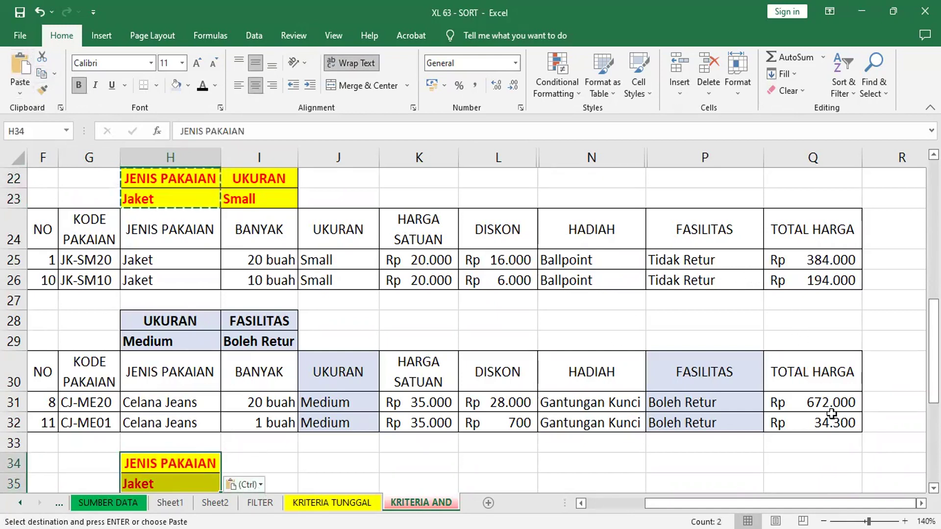
Step: Copy the TOTAL HARGA header into I34 and enter >100000 in I35
{"action": "left_click", "coordinate": [839, 228]}
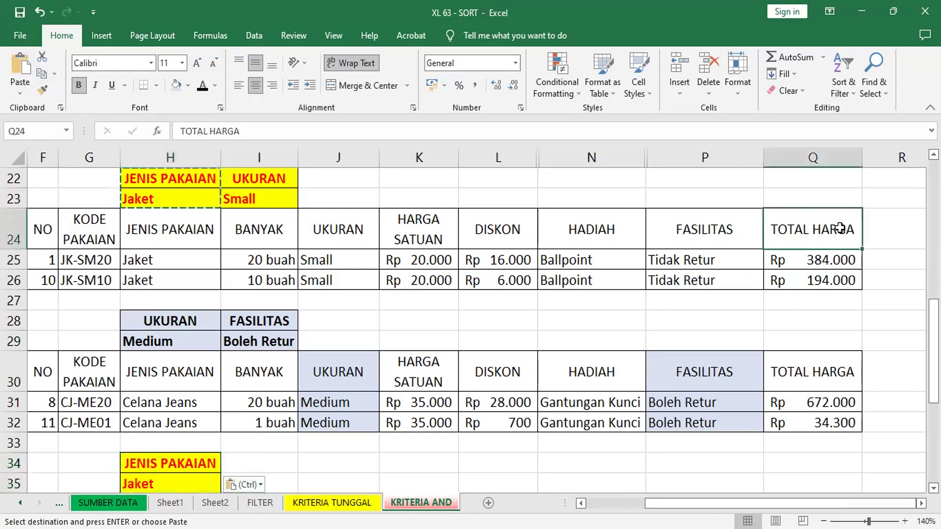
{"action": "left_click", "coordinate": [42, 73]}
{"action": "left_click", "coordinate": [252, 463]}
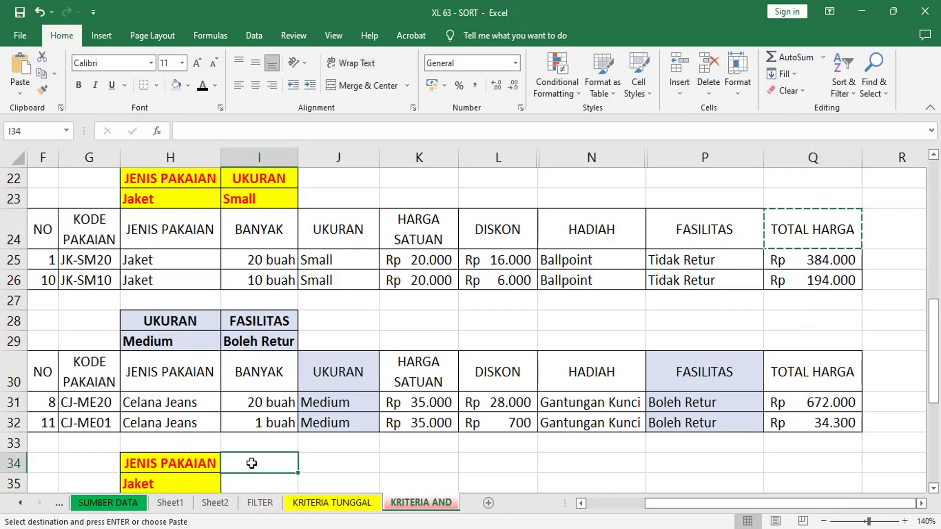
{"action": "left_click", "coordinate": [27, 73]}
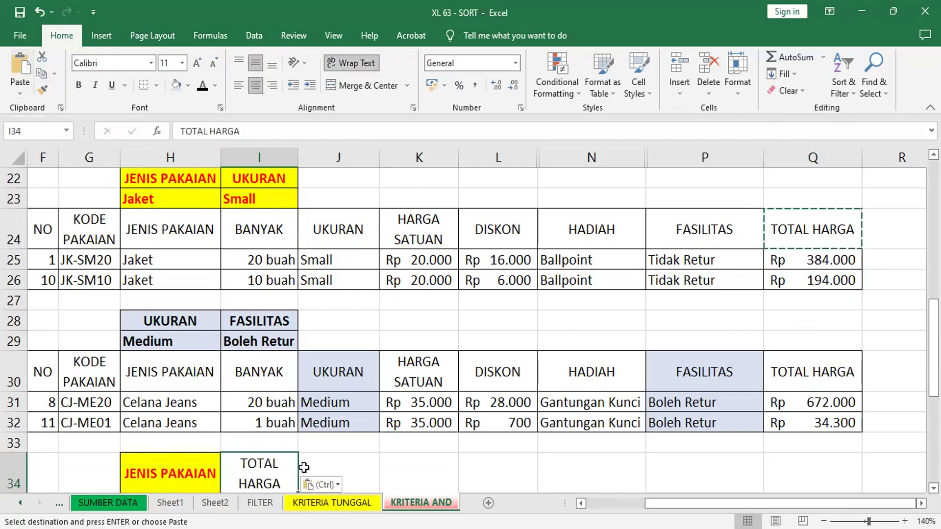
{"action": "scroll", "coordinate": [269, 388], "scroll_direction": "down", "scroll_amount": 3}
{"action": "left_click", "coordinate": [253, 284]}
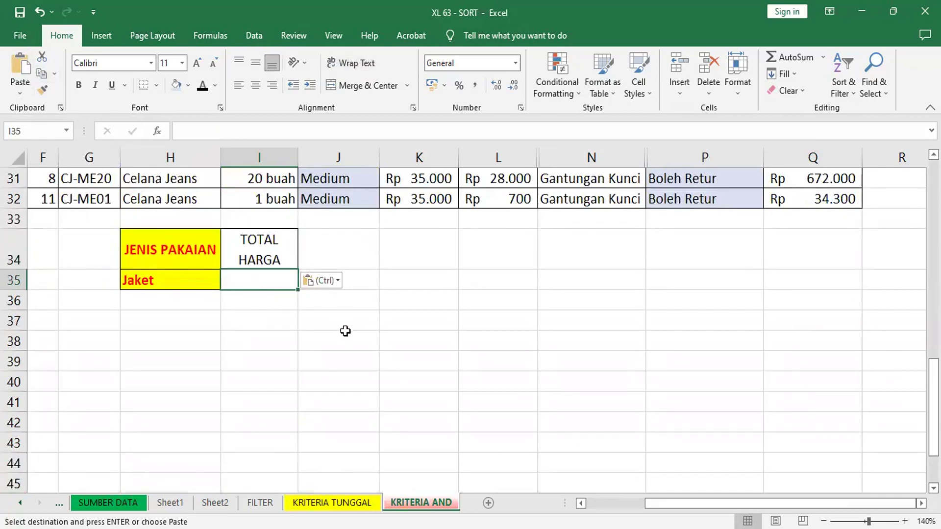
{"action": "type", "text": ">"}
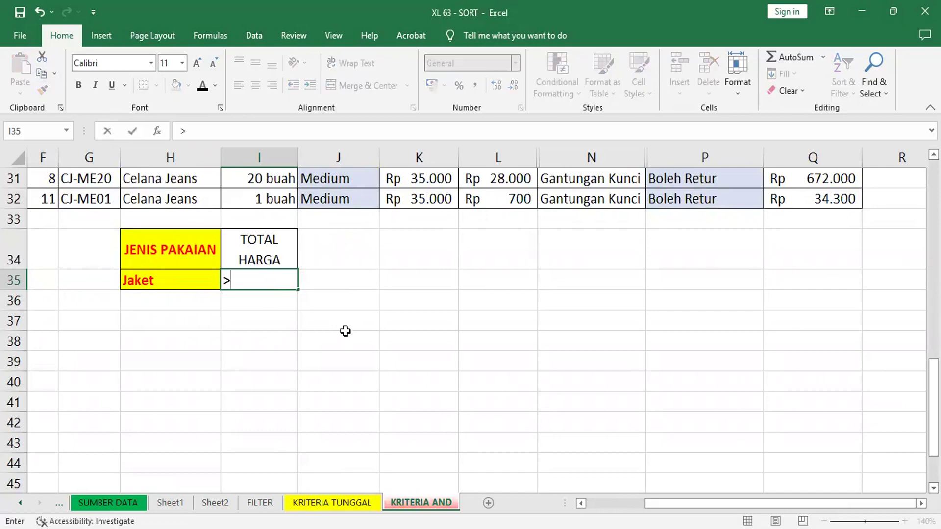
{"action": "type", "text": "100000"}
{"action": "key", "text": "Return"}
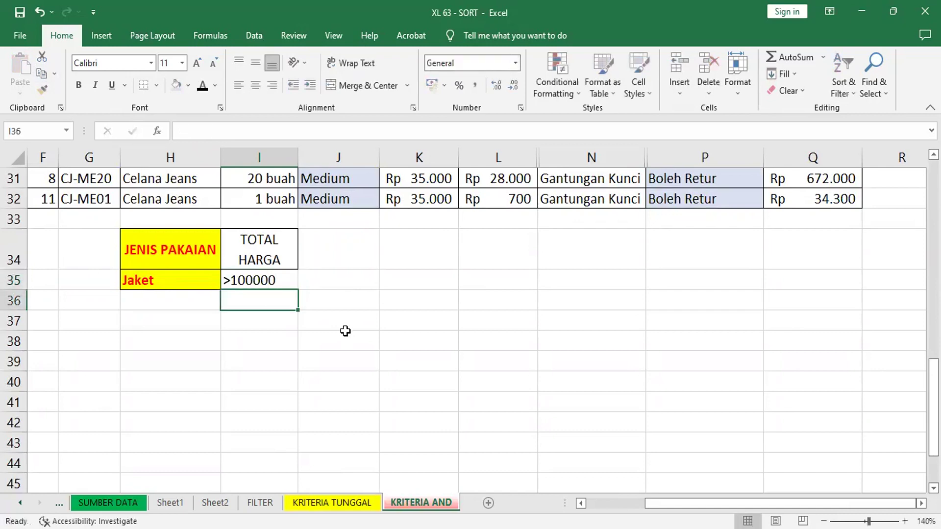
{"action": "left_click_drag", "start_coordinate": [205, 247], "coordinate": [263, 277]}
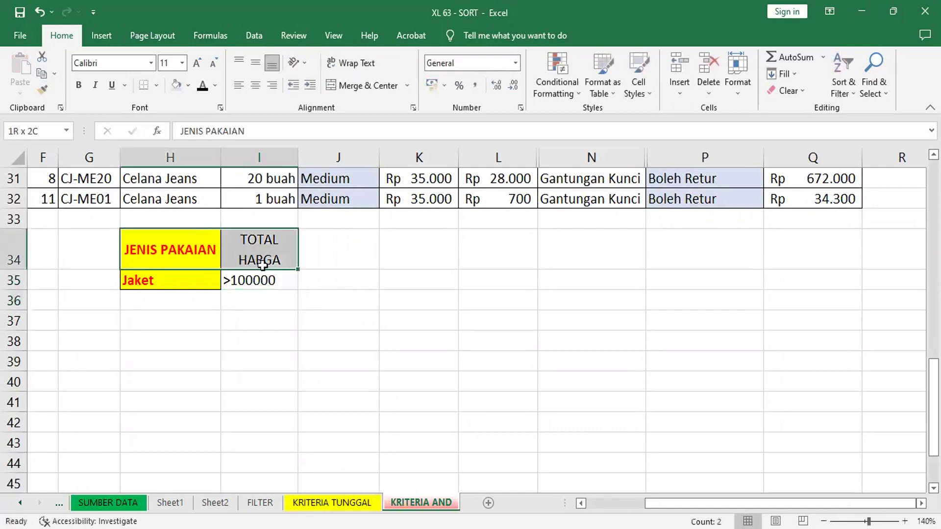
Step: Give H34:I35 borders on every cell and a gold fill
{"action": "left_click", "coordinate": [156, 84]}
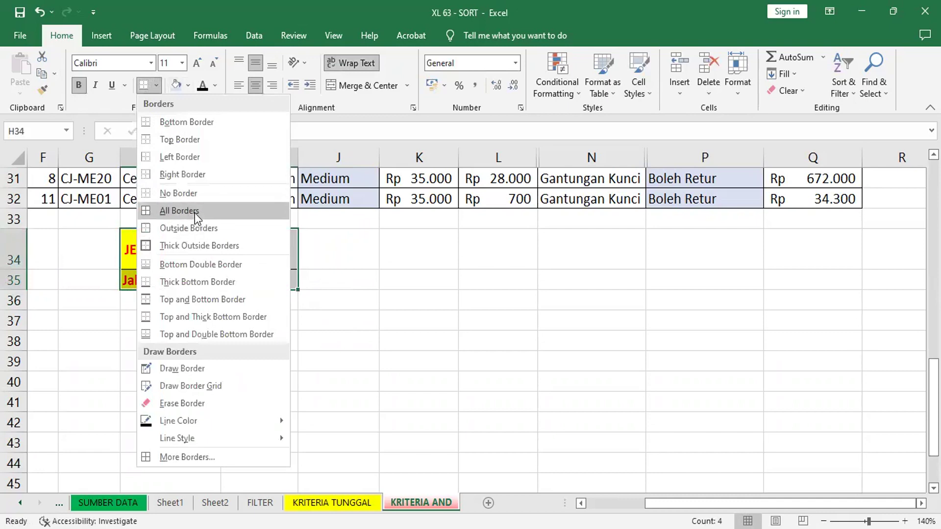
{"action": "left_click", "coordinate": [195, 213]}
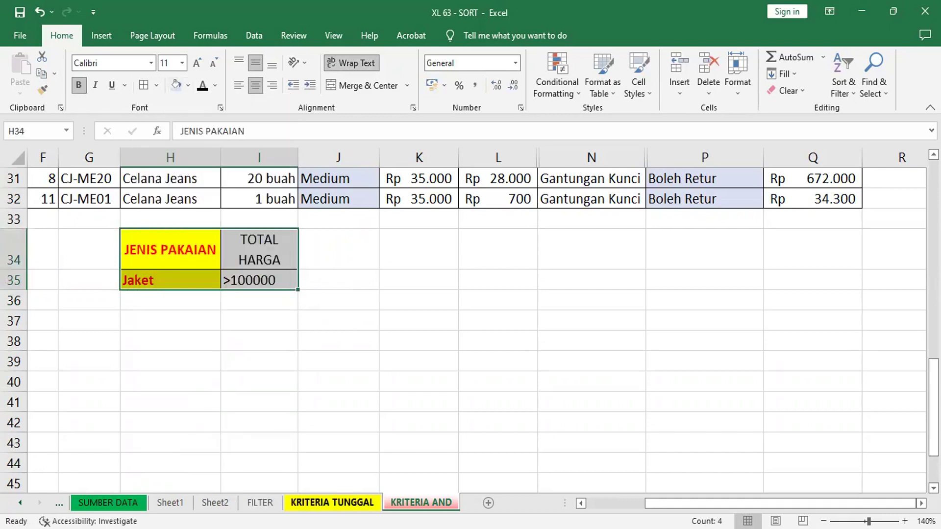
{"action": "left_click", "coordinate": [188, 85]}
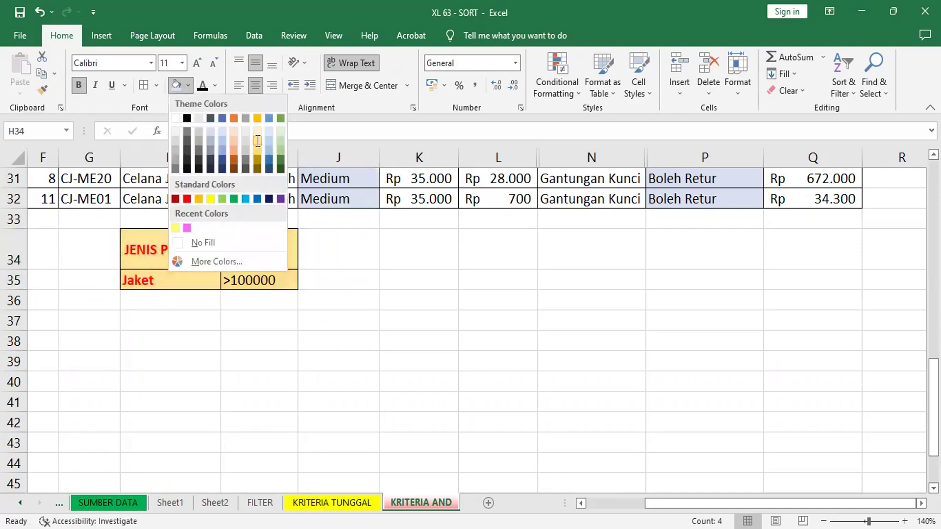
{"action": "left_click", "coordinate": [257, 140]}
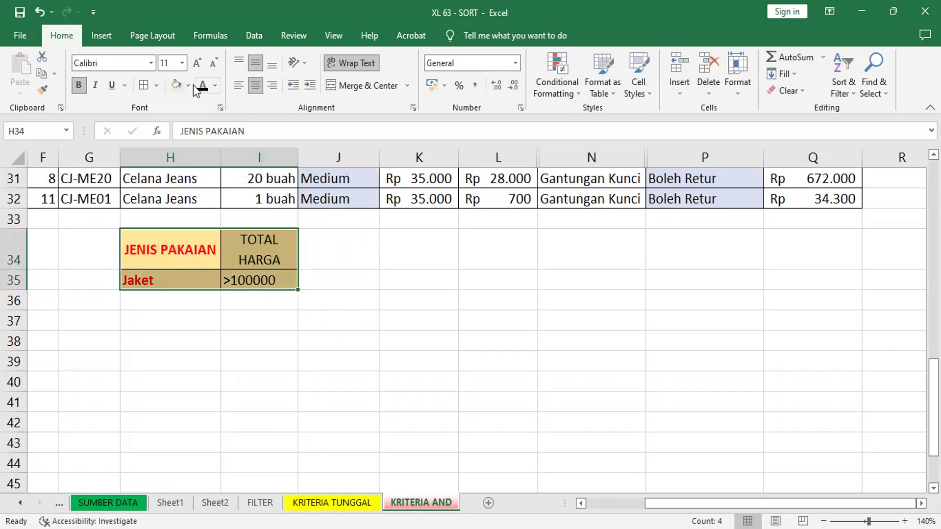
Step: Make the criteria text bold and red, then switch to the KRITERIA TUNGGAL sheet
{"action": "left_click", "coordinate": [216, 86]}
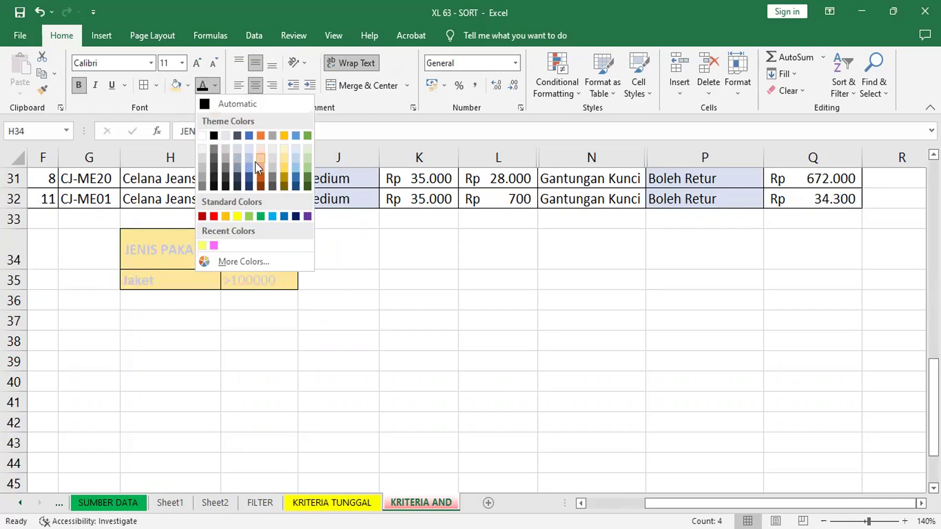
{"action": "left_click", "coordinate": [218, 86]}
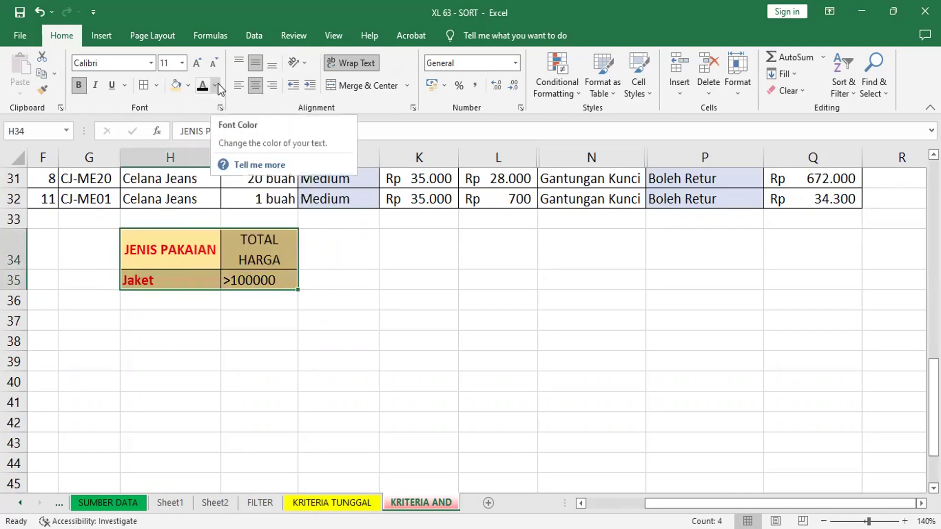
{"action": "left_click", "coordinate": [217, 85]}
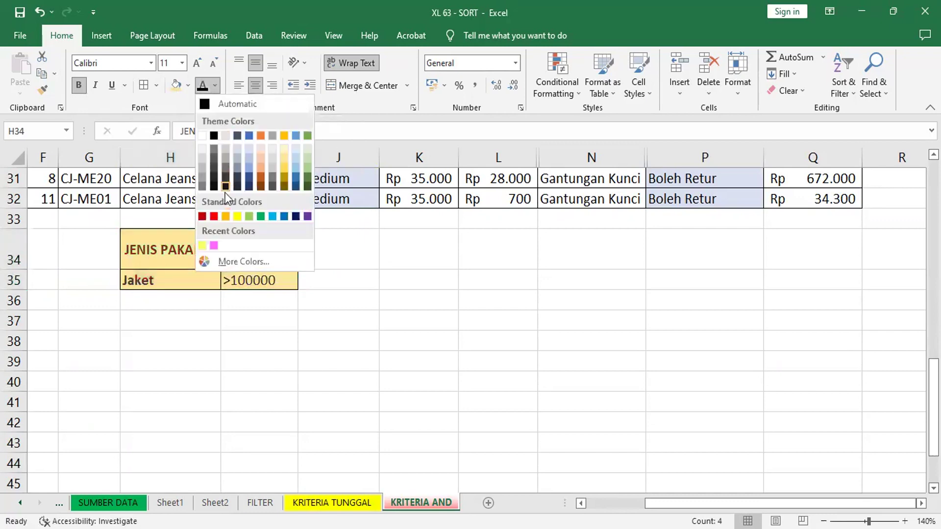
{"action": "left_click", "coordinate": [213, 217]}
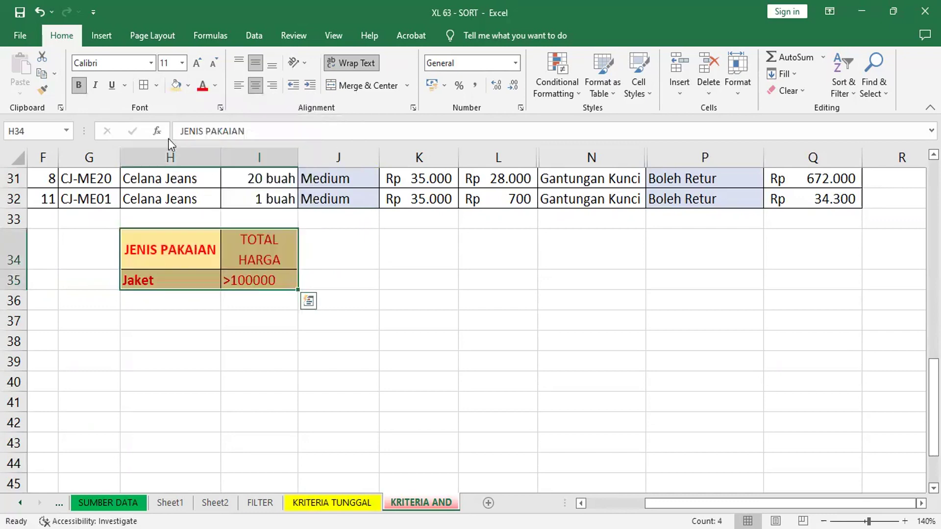
{"action": "left_click", "coordinate": [78, 84]}
{"action": "left_click", "coordinate": [78, 84]}
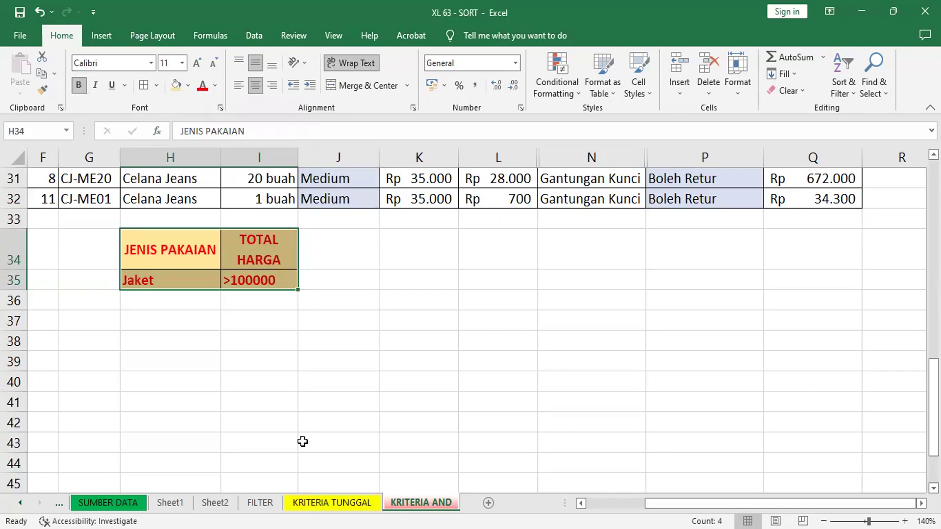
{"action": "key", "text": "ctrl+Page_Up"}
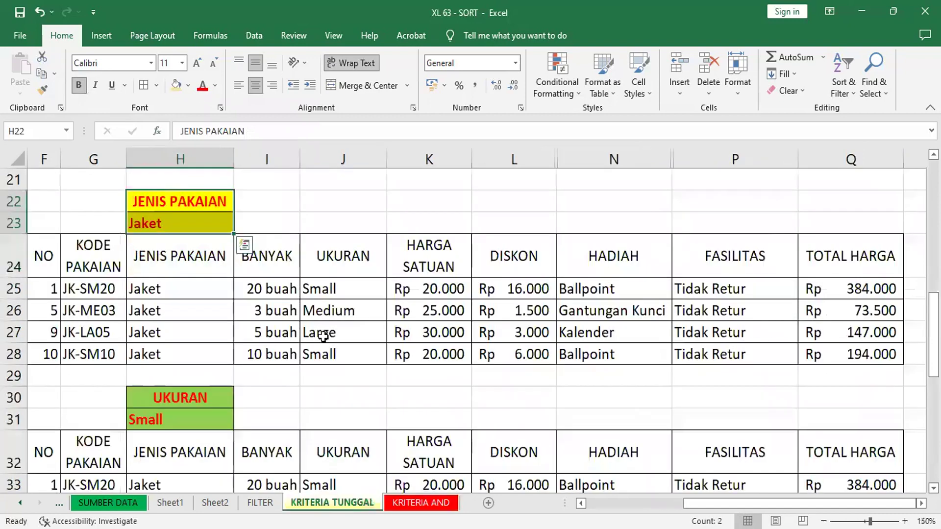
Step: Check the Jaket totals in Q25:Q28 (384000, 73500, 147000, 194000), then return to KRITERIA AND
{"action": "left_click", "coordinate": [857, 289]}
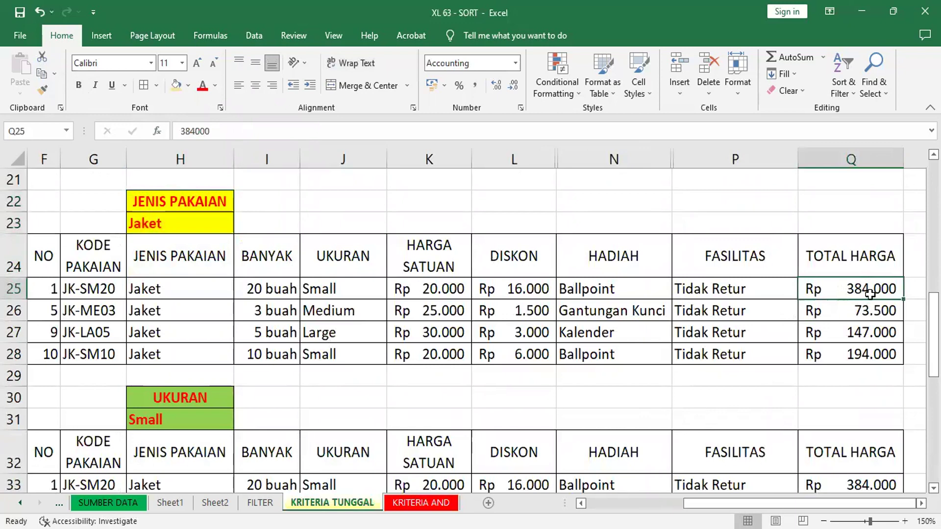
{"action": "left_click", "coordinate": [887, 334]}
{"action": "left_click", "coordinate": [881, 355]}
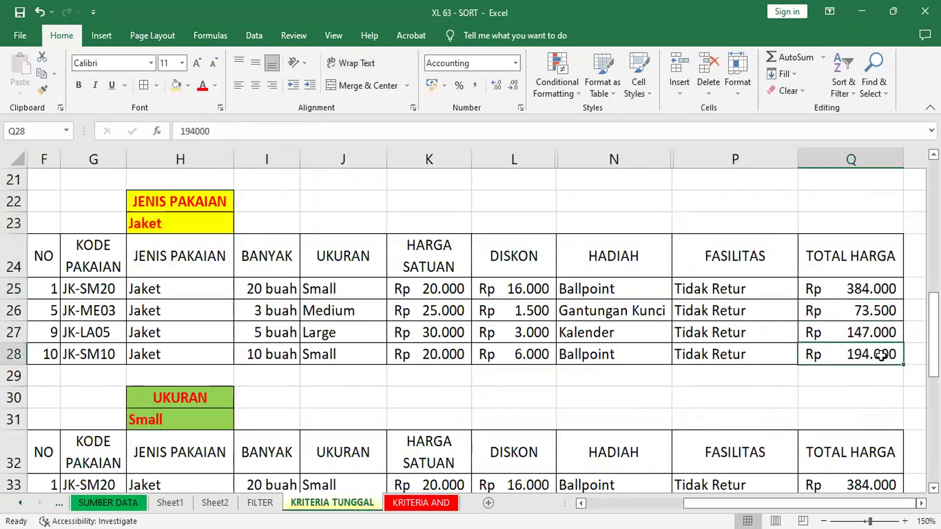
{"action": "left_click", "coordinate": [880, 311]}
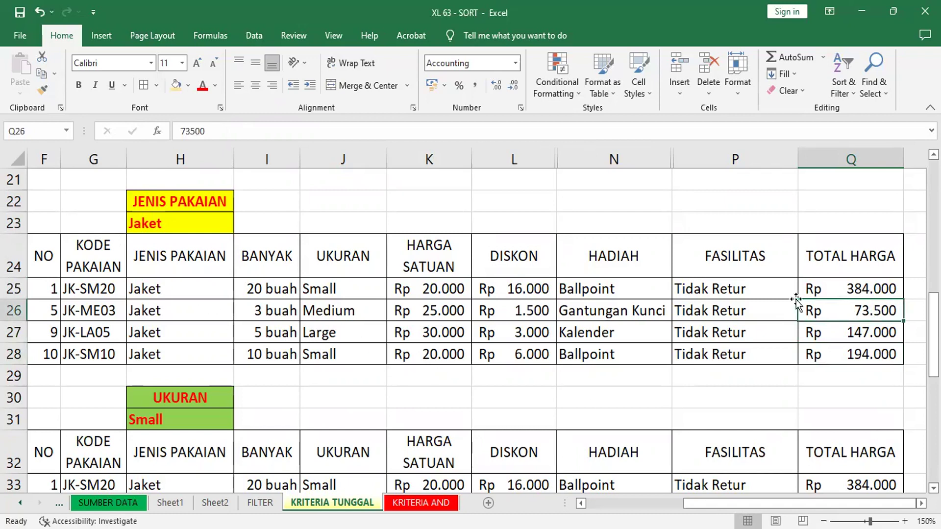
{"action": "left_click", "coordinate": [878, 292]}
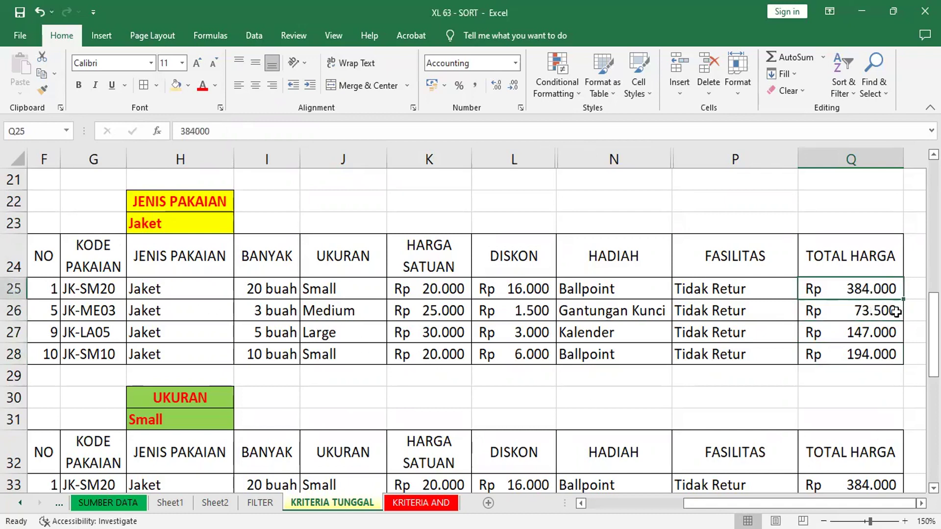
{"action": "left_click", "coordinate": [875, 335]}
{"action": "left_click", "coordinate": [881, 353]}
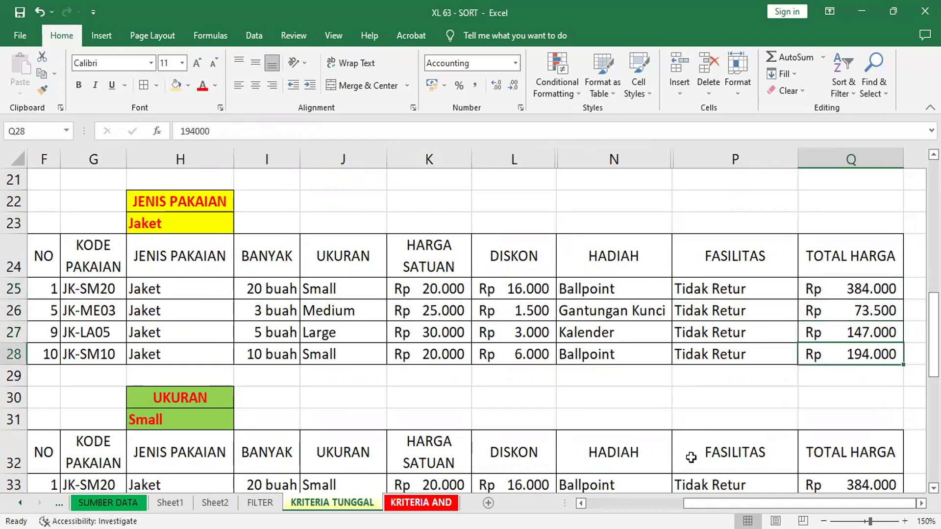
{"action": "key", "text": "ctrl+Page_Down"}
Step: Fill cell F36 light yellow and return to a cell in the main data table
{"action": "left_click", "coordinate": [44, 302]}
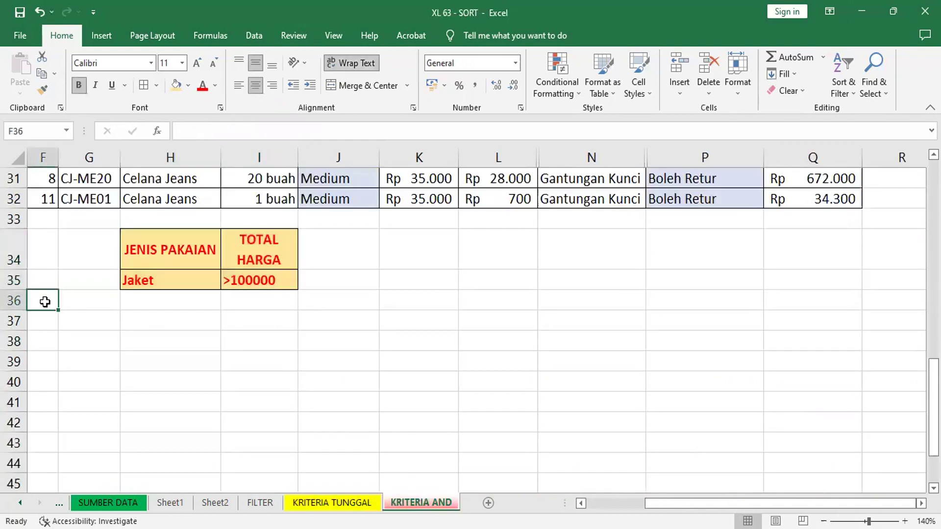
{"action": "left_click", "coordinate": [176, 85]}
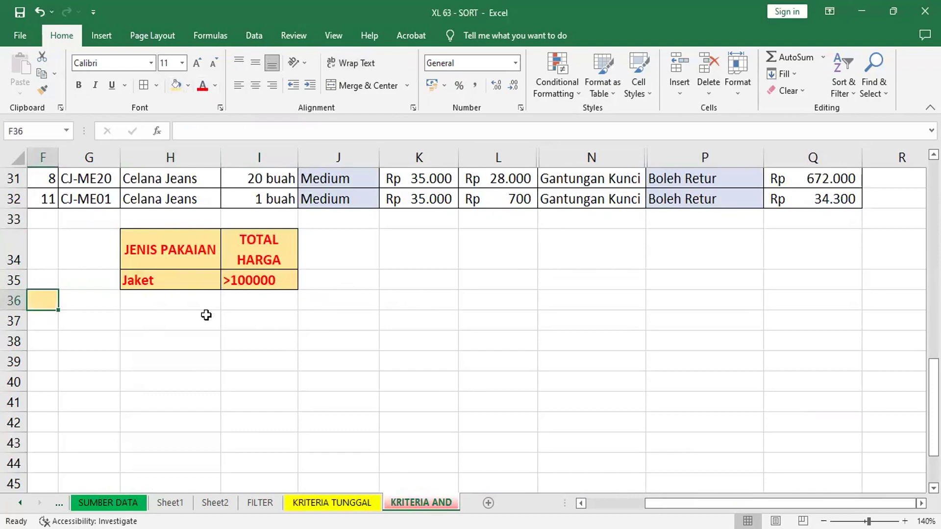
{"action": "scroll", "coordinate": [375, 291], "scroll_direction": "up", "scroll_amount": 5}
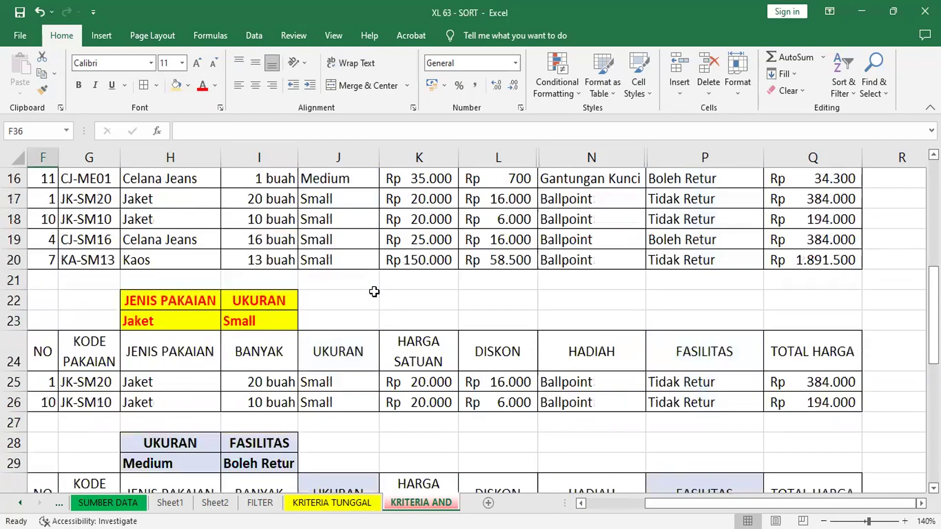
{"action": "scroll", "coordinate": [377, 281], "scroll_direction": "up", "scroll_amount": 1}
{"action": "scroll", "coordinate": [377, 281], "scroll_direction": "up", "scroll_amount": 4}
{"action": "left_click", "coordinate": [603, 348]}
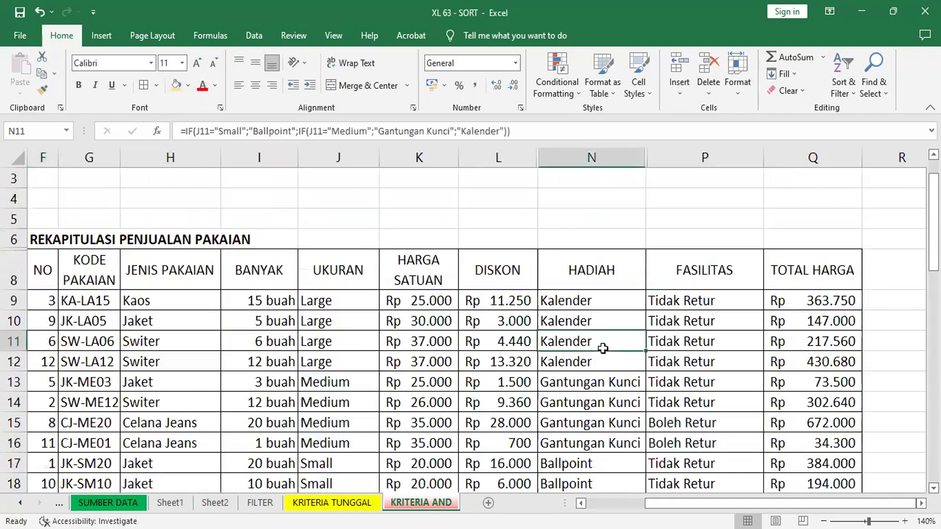
Step: Set Advanced Filter to copy to another location and clear the old criteria and output ranges
{"action": "left_click", "coordinate": [254, 39]}
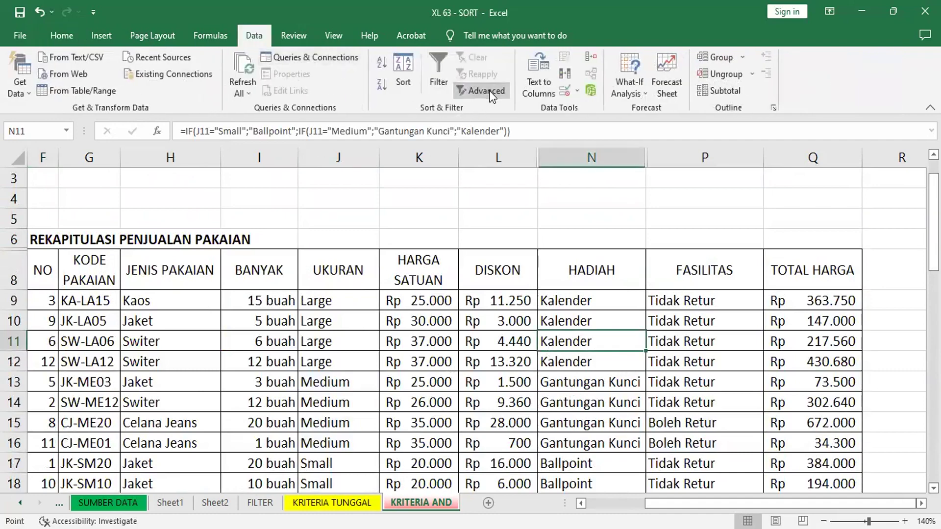
{"action": "left_click", "coordinate": [489, 90]}
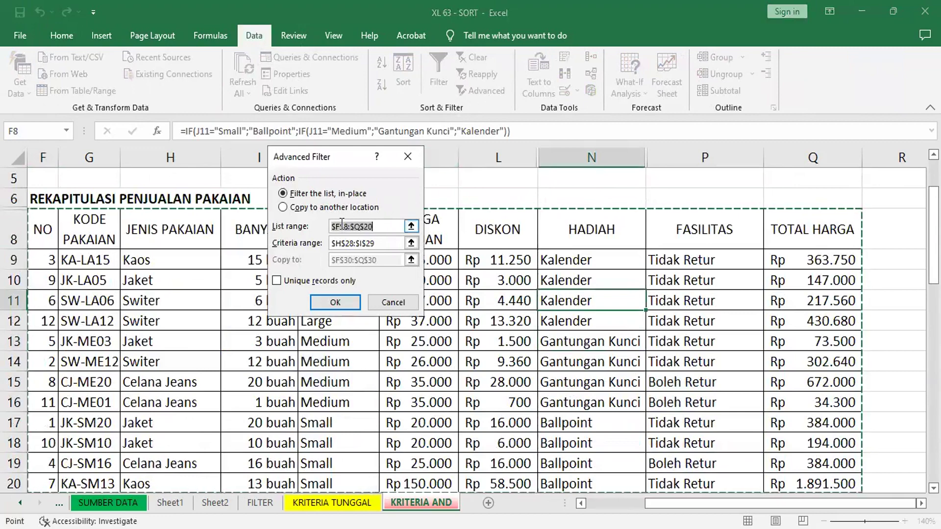
{"action": "left_click", "coordinate": [292, 209]}
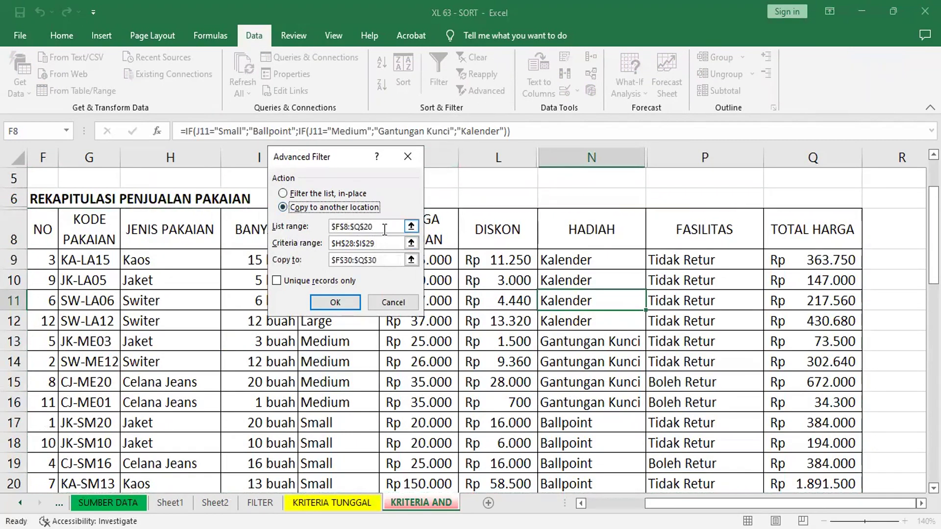
{"action": "scroll", "coordinate": [385, 241], "scroll_direction": "down", "scroll_amount": 3}
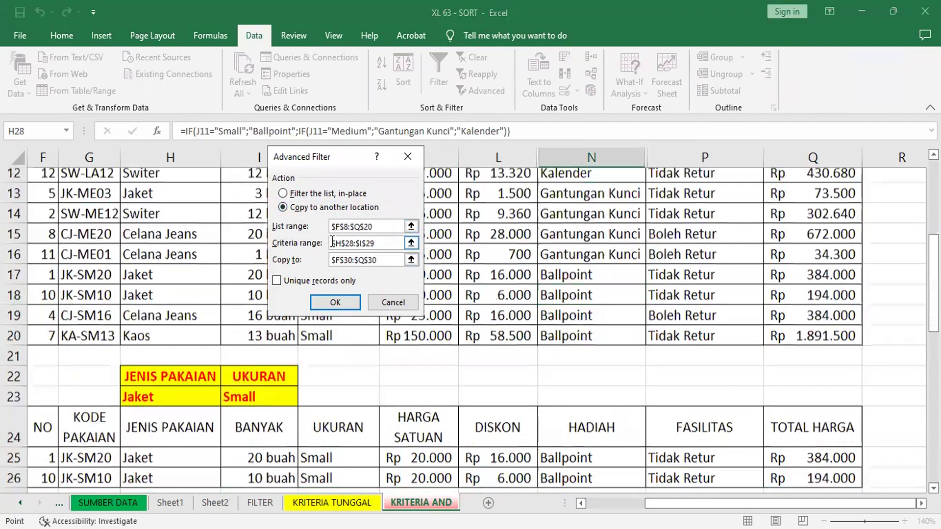
{"action": "left_click_drag", "start_coordinate": [385, 241], "coordinate": [323, 245]}
{"action": "key", "text": "BackSpace"}
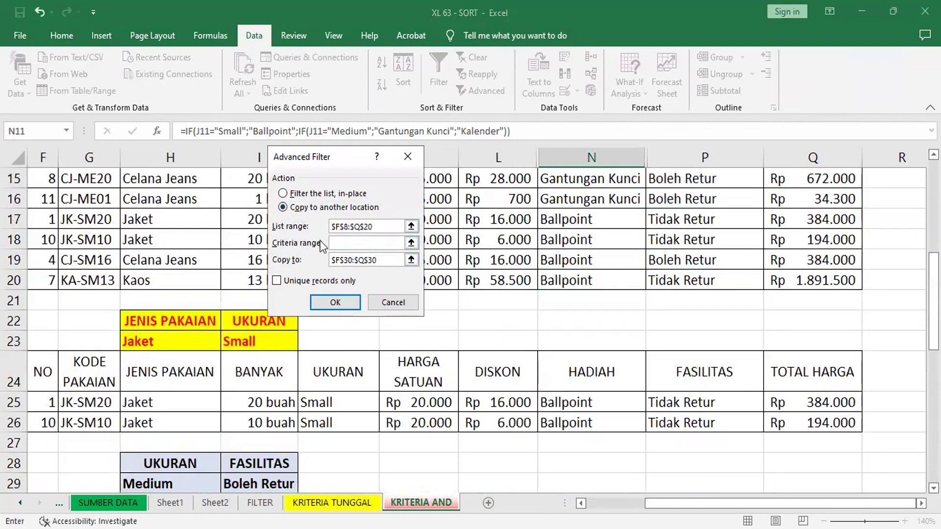
{"action": "scroll", "coordinate": [382, 262], "scroll_direction": "down", "scroll_amount": 1}
{"action": "left_click_drag", "start_coordinate": [382, 263], "coordinate": [321, 257]}
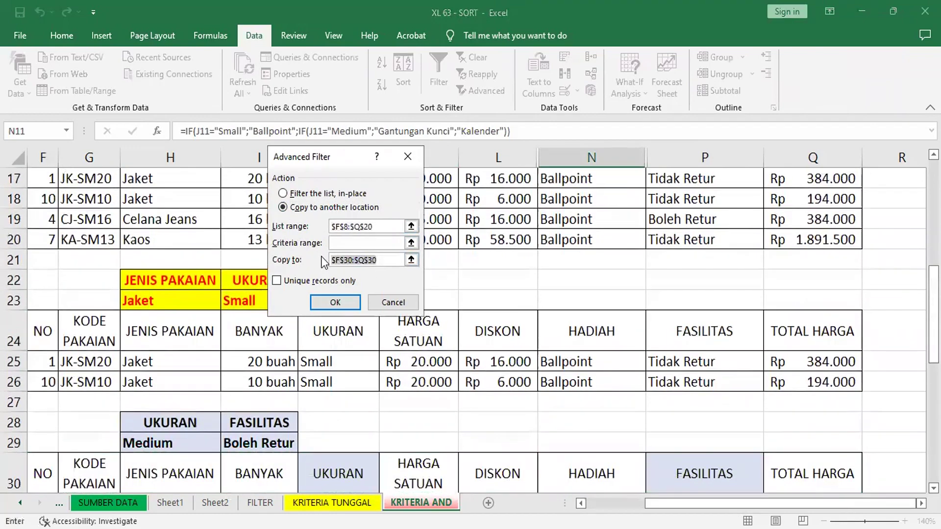
{"action": "key", "text": "BackSpace"}
Step: Use the Jaket / >100000 block H34:I35 as criteria, output to F36, and run
{"action": "scroll", "coordinate": [378, 287], "scroll_direction": "down", "scroll_amount": 1}
{"action": "scroll", "coordinate": [378, 287], "scroll_direction": "down", "scroll_amount": 1}
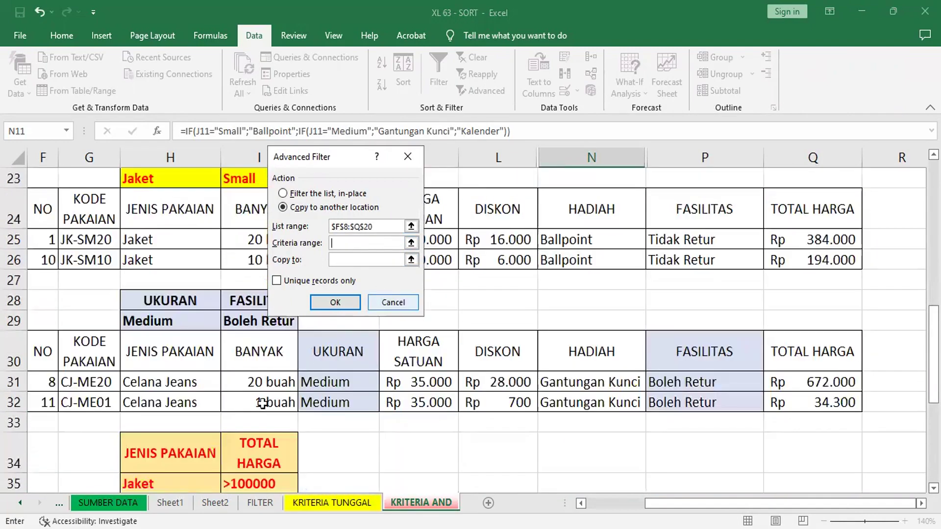
{"action": "left_click_drag", "start_coordinate": [188, 449], "coordinate": [264, 485]}
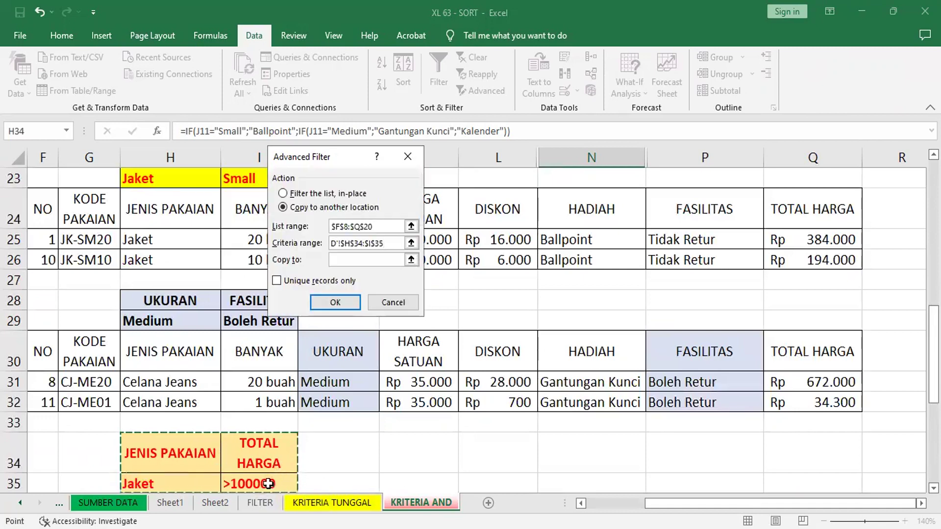
{"action": "left_click", "coordinate": [339, 260]}
{"action": "scroll", "coordinate": [277, 376], "scroll_direction": "down", "scroll_amount": 1}
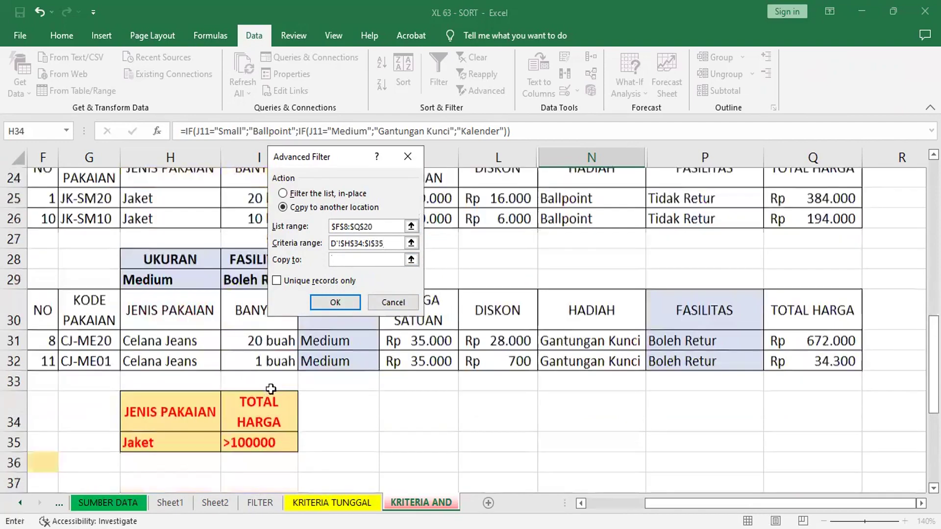
{"action": "scroll", "coordinate": [276, 376], "scroll_direction": "down", "scroll_amount": 1}
{"action": "left_click", "coordinate": [43, 362]}
{"action": "left_click", "coordinate": [334, 302]}
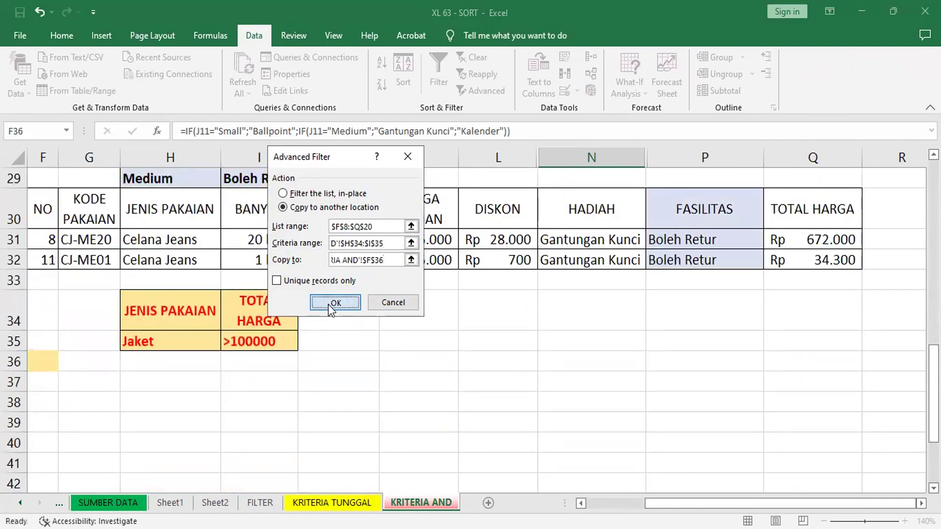
{"action": "scroll", "coordinate": [393, 309], "scroll_direction": "down", "scroll_amount": 4}
{"action": "scroll", "coordinate": [394, 313], "scroll_direction": "down", "scroll_amount": 2}
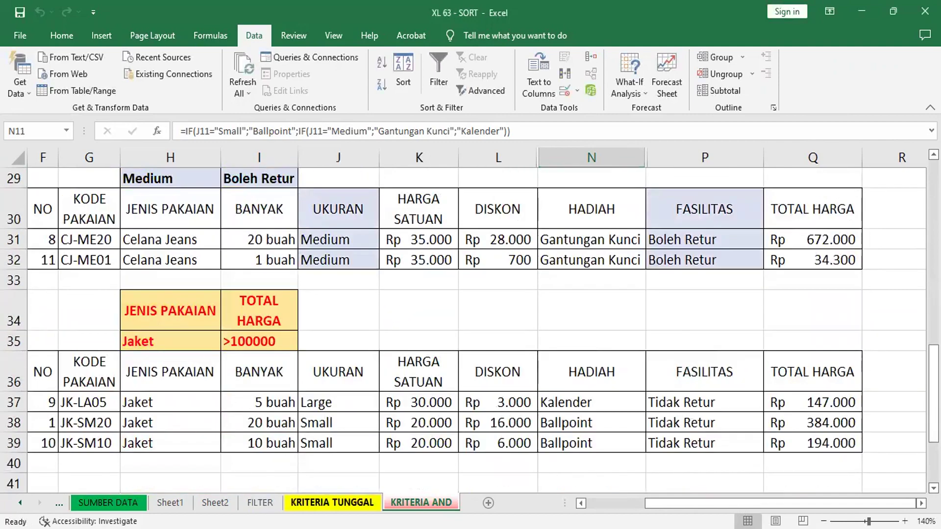
{"action": "left_click", "coordinate": [332, 502]}
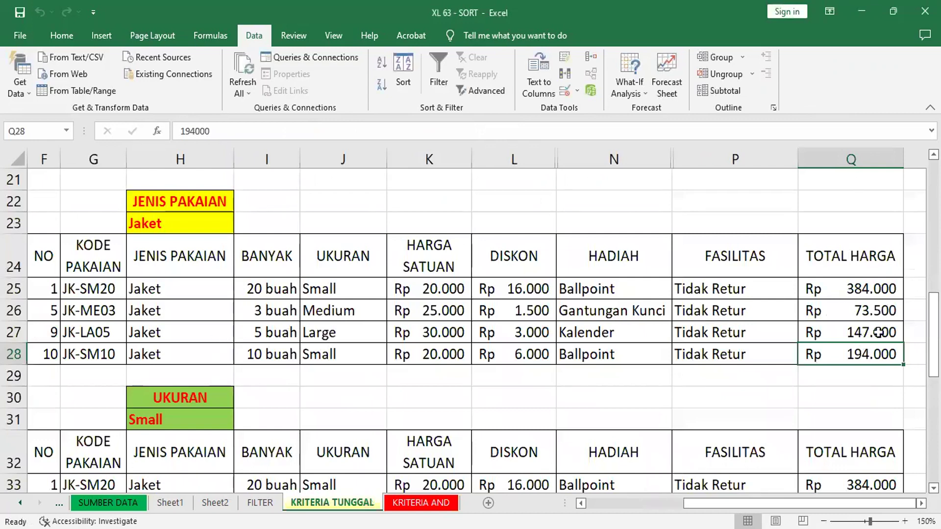
{"action": "left_click", "coordinate": [882, 310]}
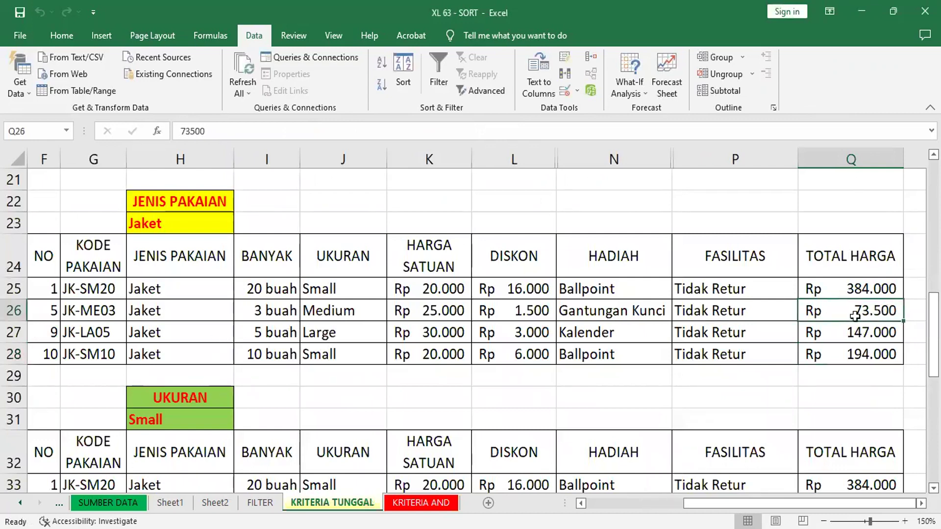
{"action": "left_click", "coordinate": [180, 316]}
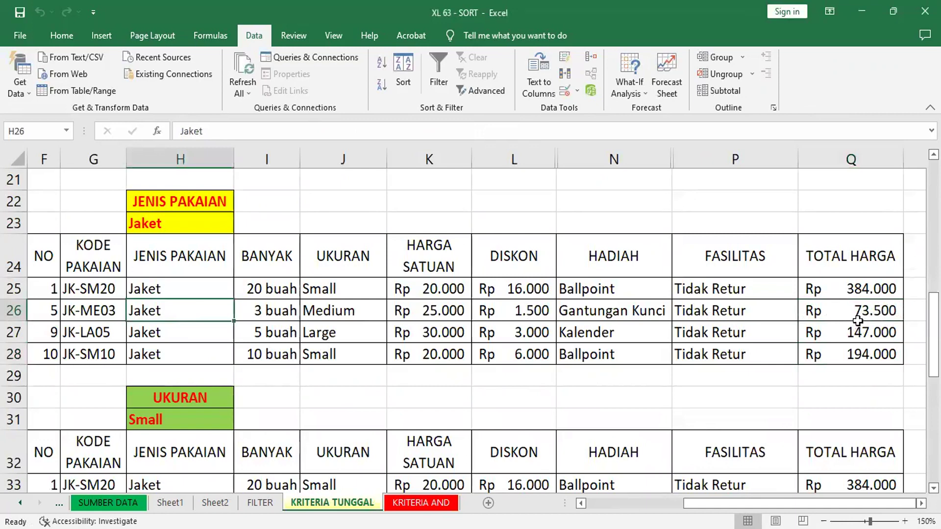
{"action": "left_click", "coordinate": [852, 294]}
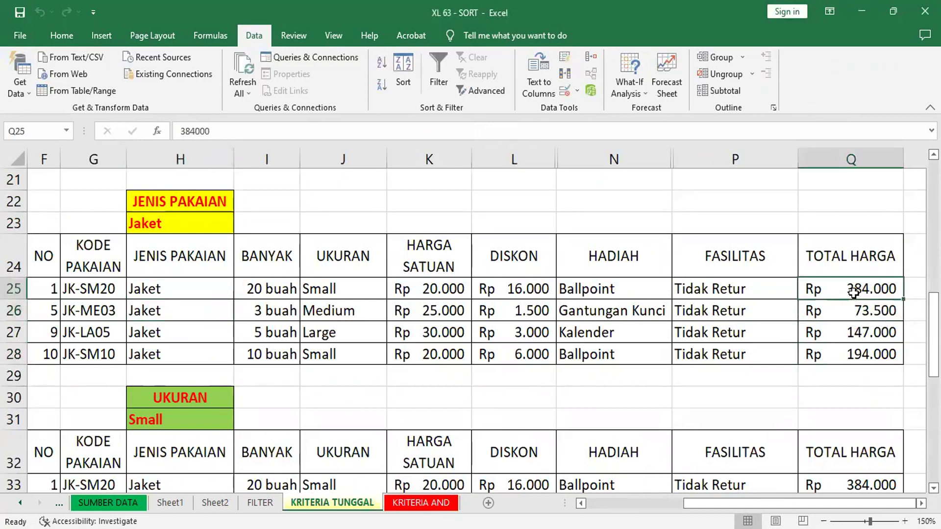
{"action": "left_click", "coordinate": [875, 332]}
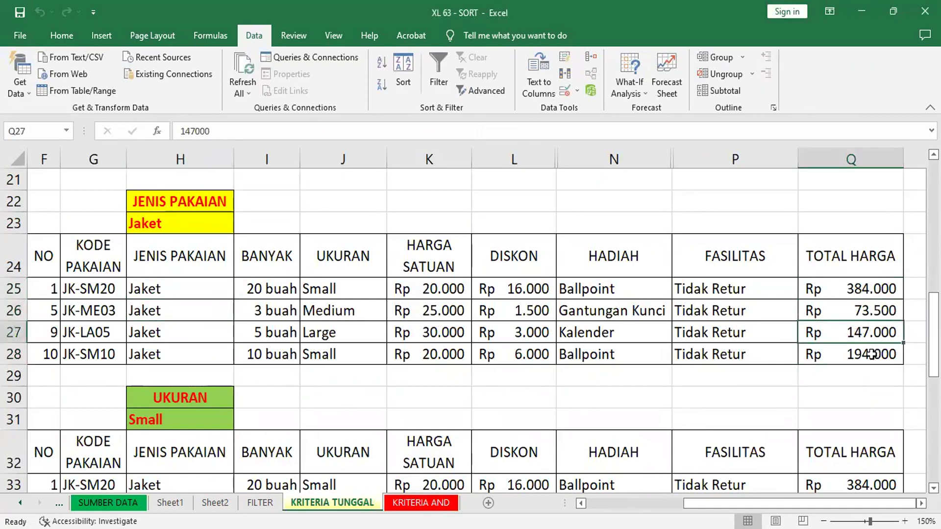
{"action": "left_click", "coordinate": [870, 354]}
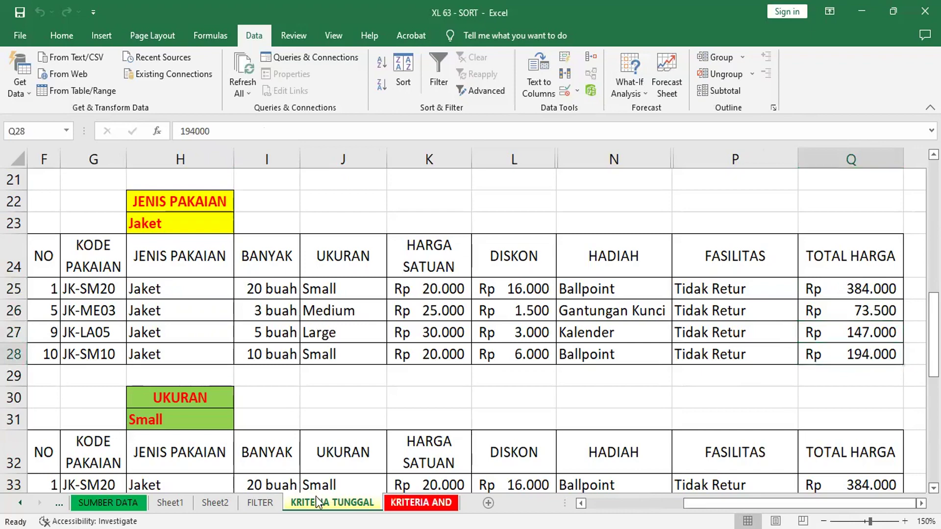
{"action": "key", "text": "ctrl+Page_Down"}
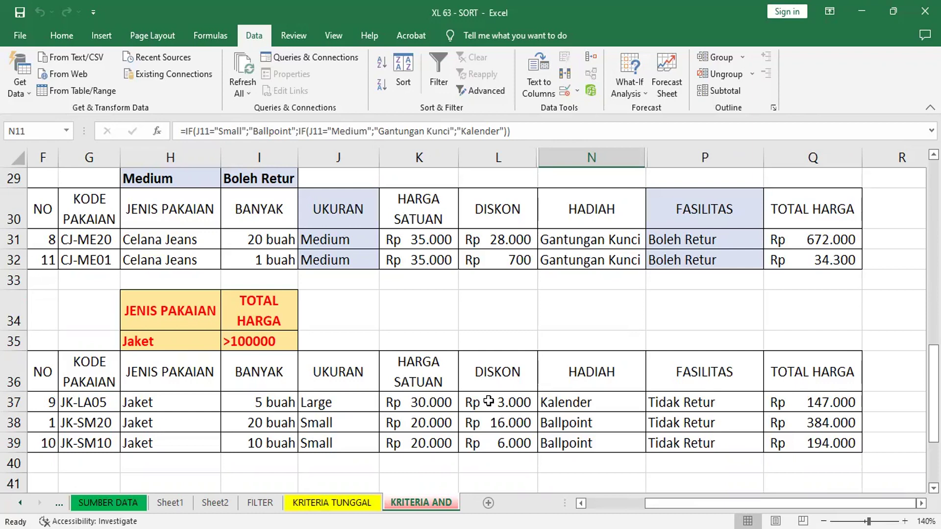
{"action": "left_click_drag", "start_coordinate": [189, 305], "coordinate": [194, 336]}
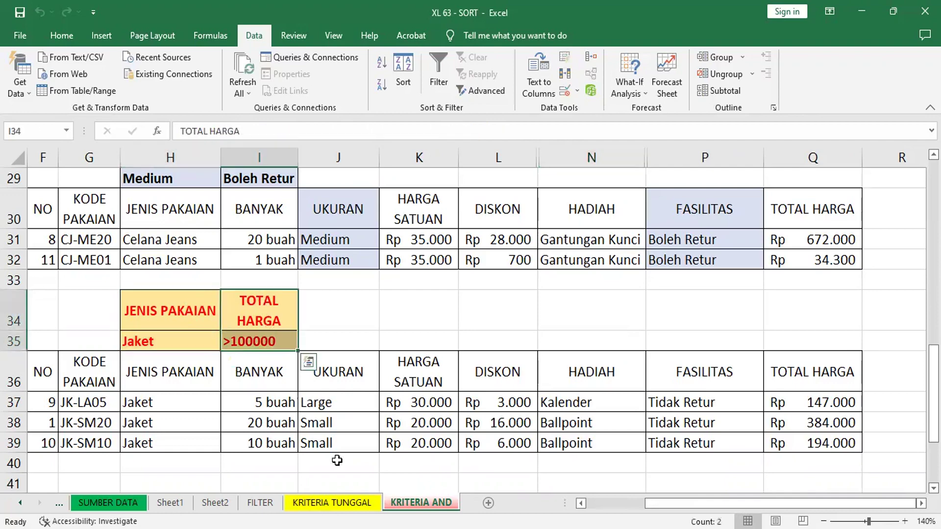
{"action": "left_click", "coordinate": [331, 502]}
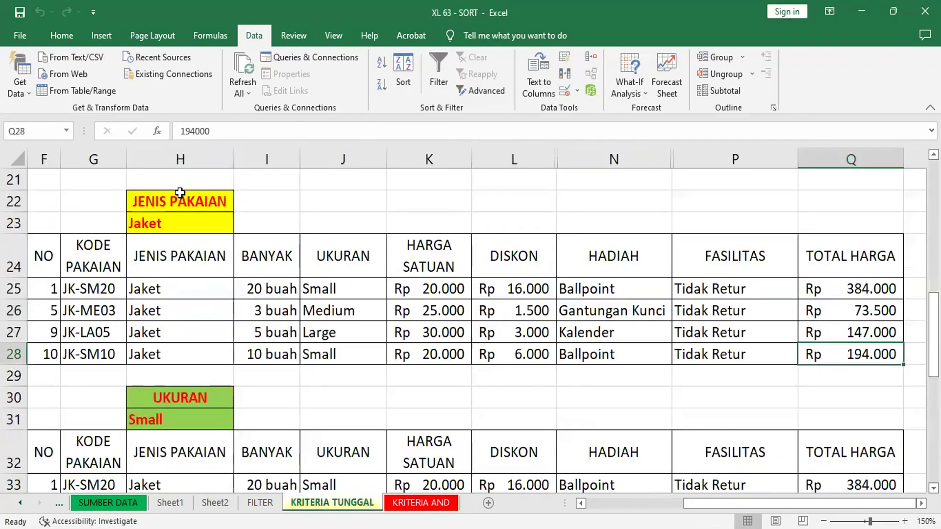
{"action": "left_click_drag", "start_coordinate": [180, 192], "coordinate": [181, 218]}
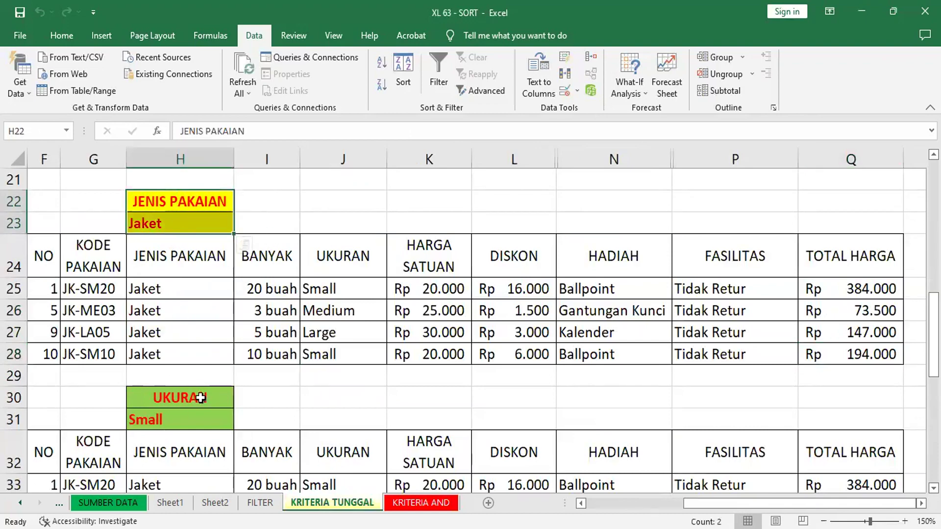
{"action": "left_click_drag", "start_coordinate": [202, 398], "coordinate": [204, 418]}
{"action": "scroll", "coordinate": [302, 395], "scroll_direction": "down", "scroll_amount": 4}
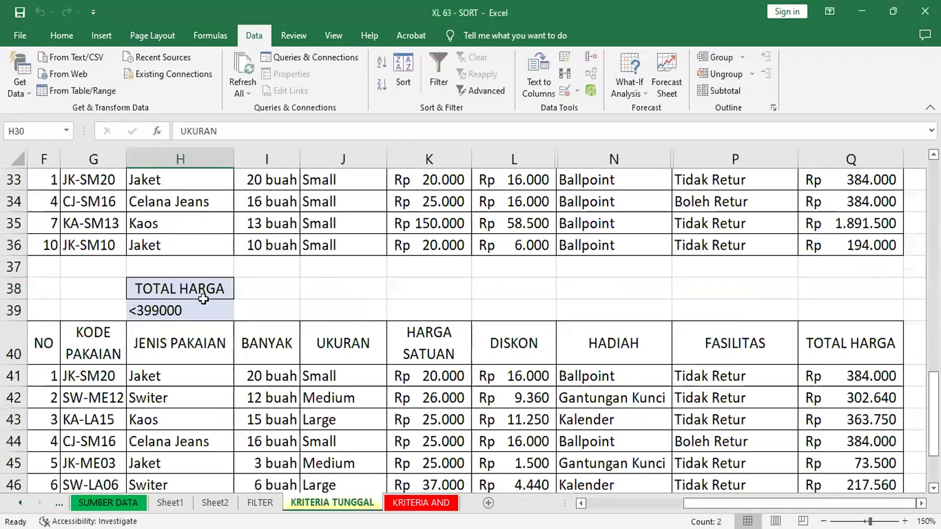
{"action": "left_click_drag", "start_coordinate": [201, 290], "coordinate": [200, 313]}
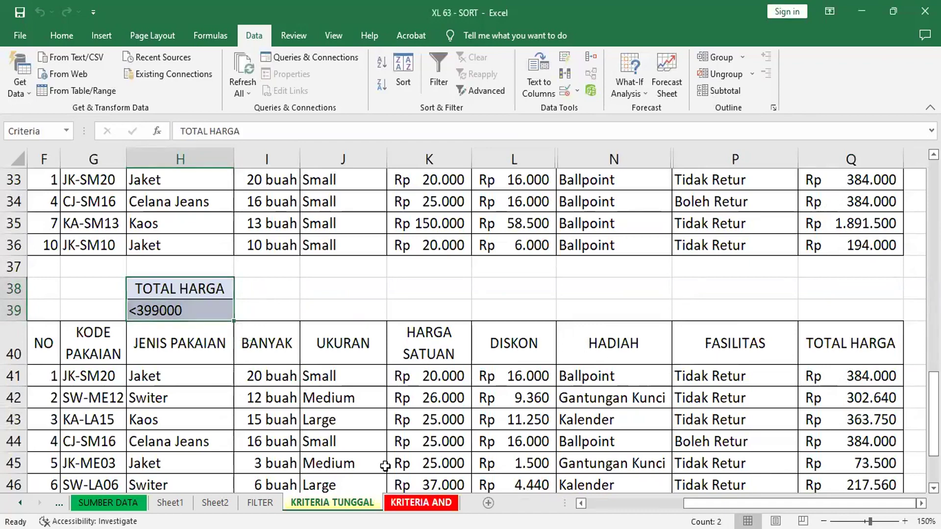
{"action": "left_click", "coordinate": [421, 503]}
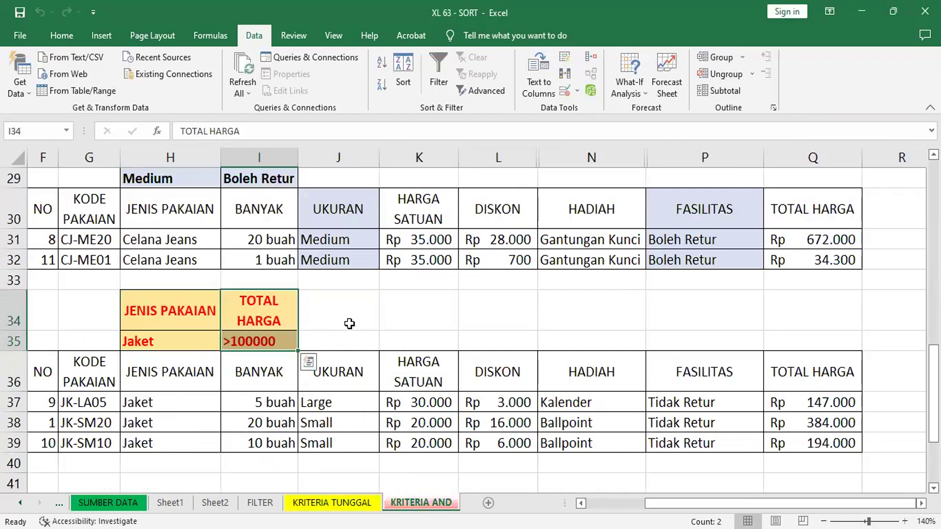